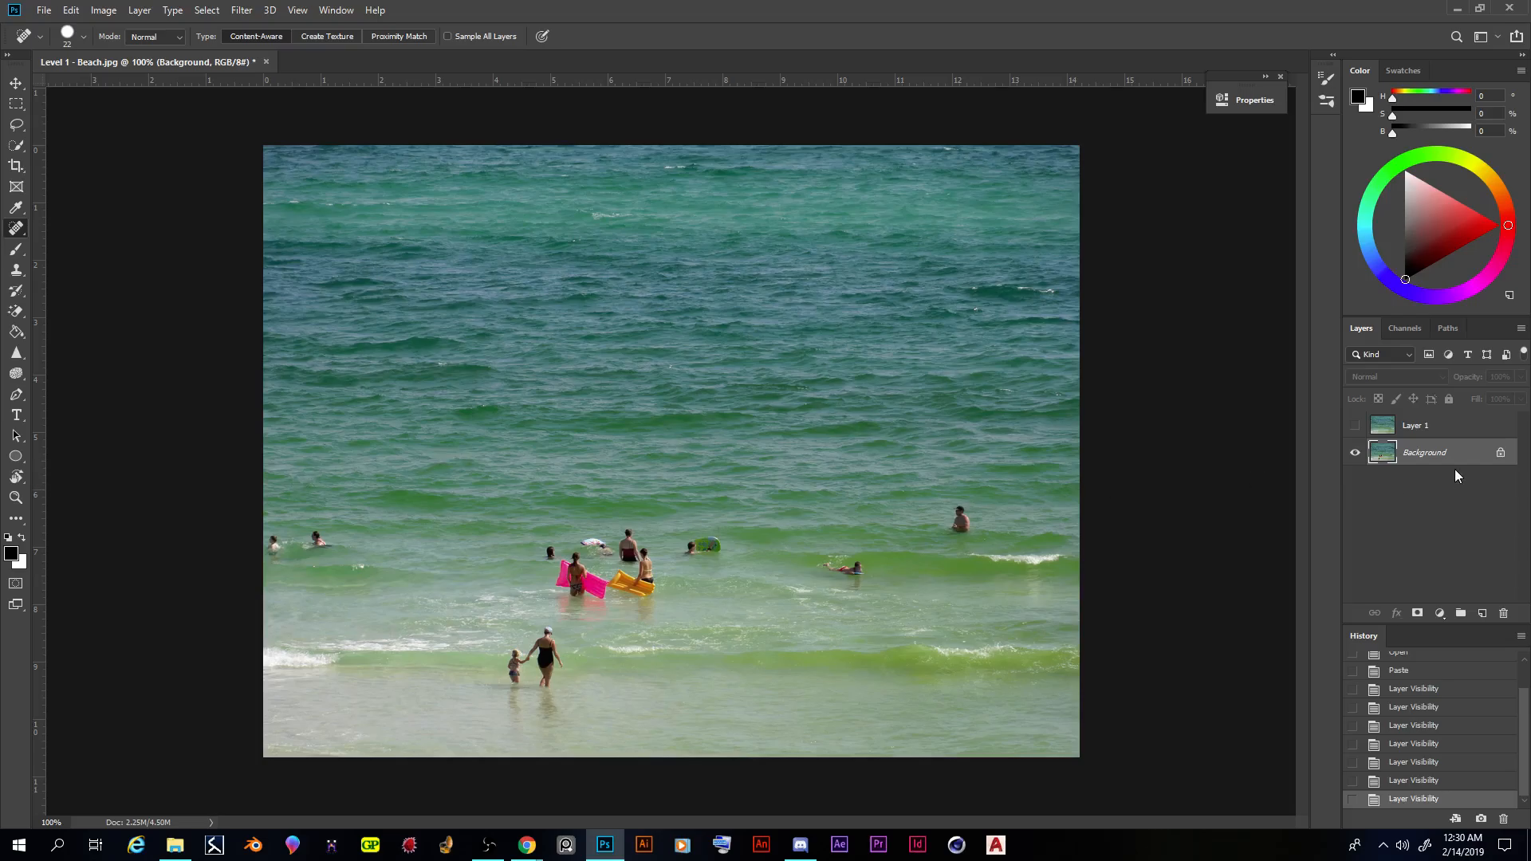
- Compare the beach photo with and without Layer 1, and close the document without saving changes
{"action": "left_click", "coordinate": [1354, 425]}
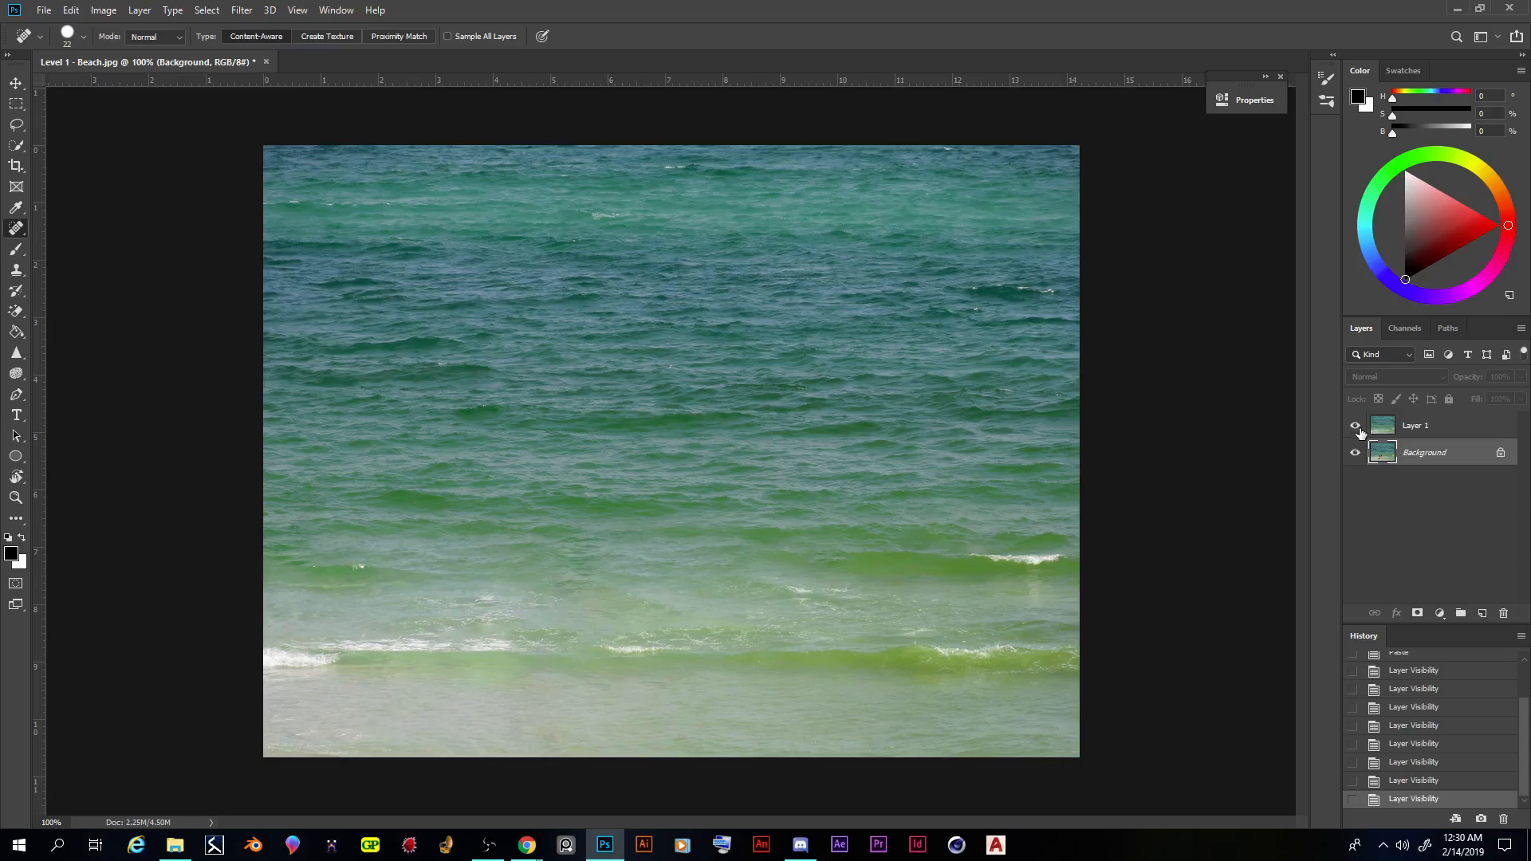
{"action": "left_click", "coordinate": [1355, 426]}
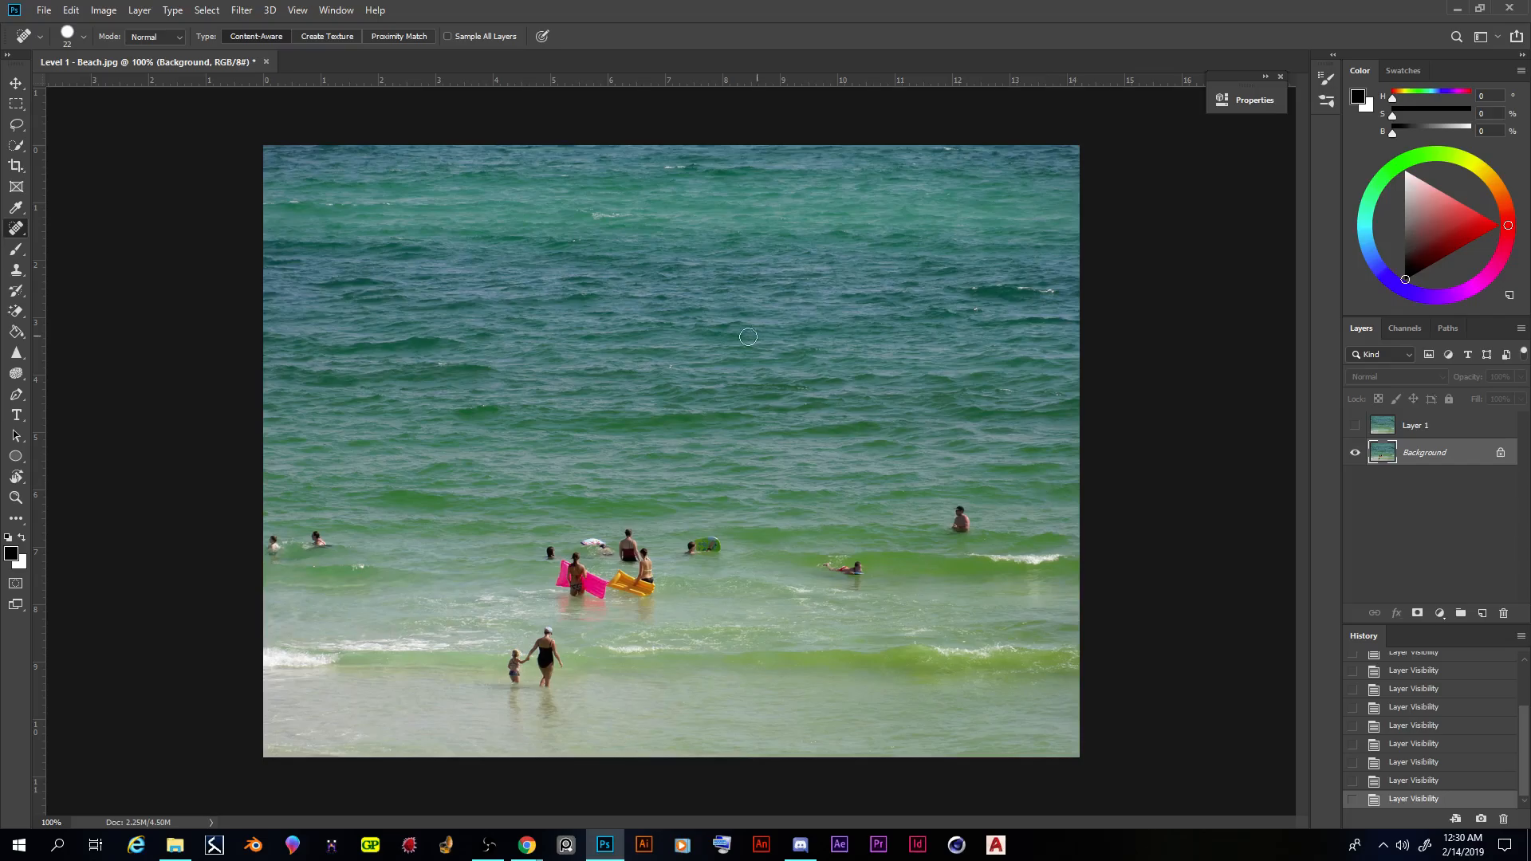
{"action": "left_click", "coordinate": [267, 62]}
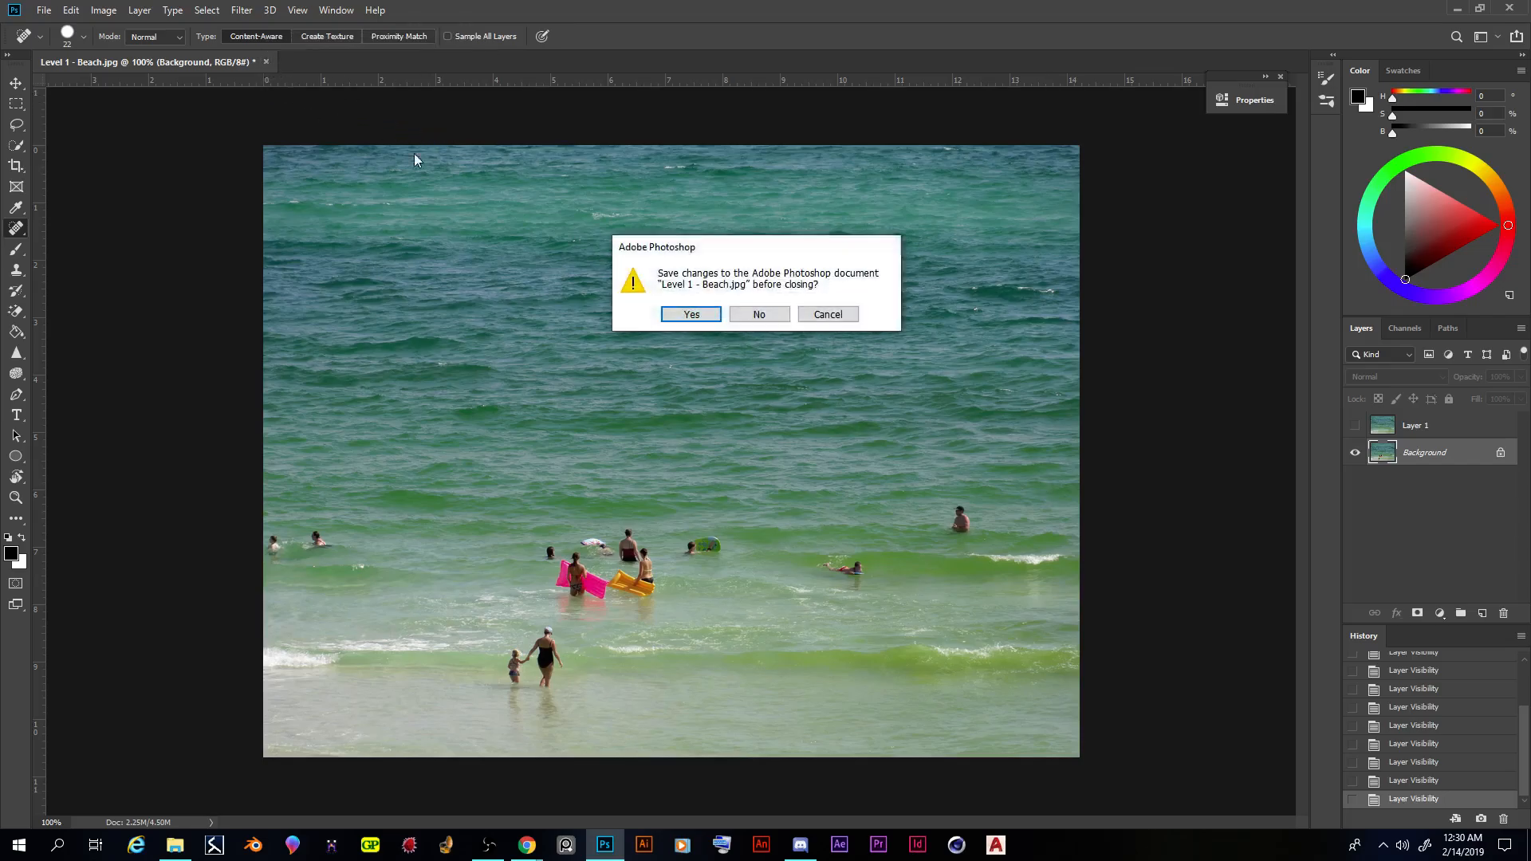
{"action": "left_click", "coordinate": [737, 312]}
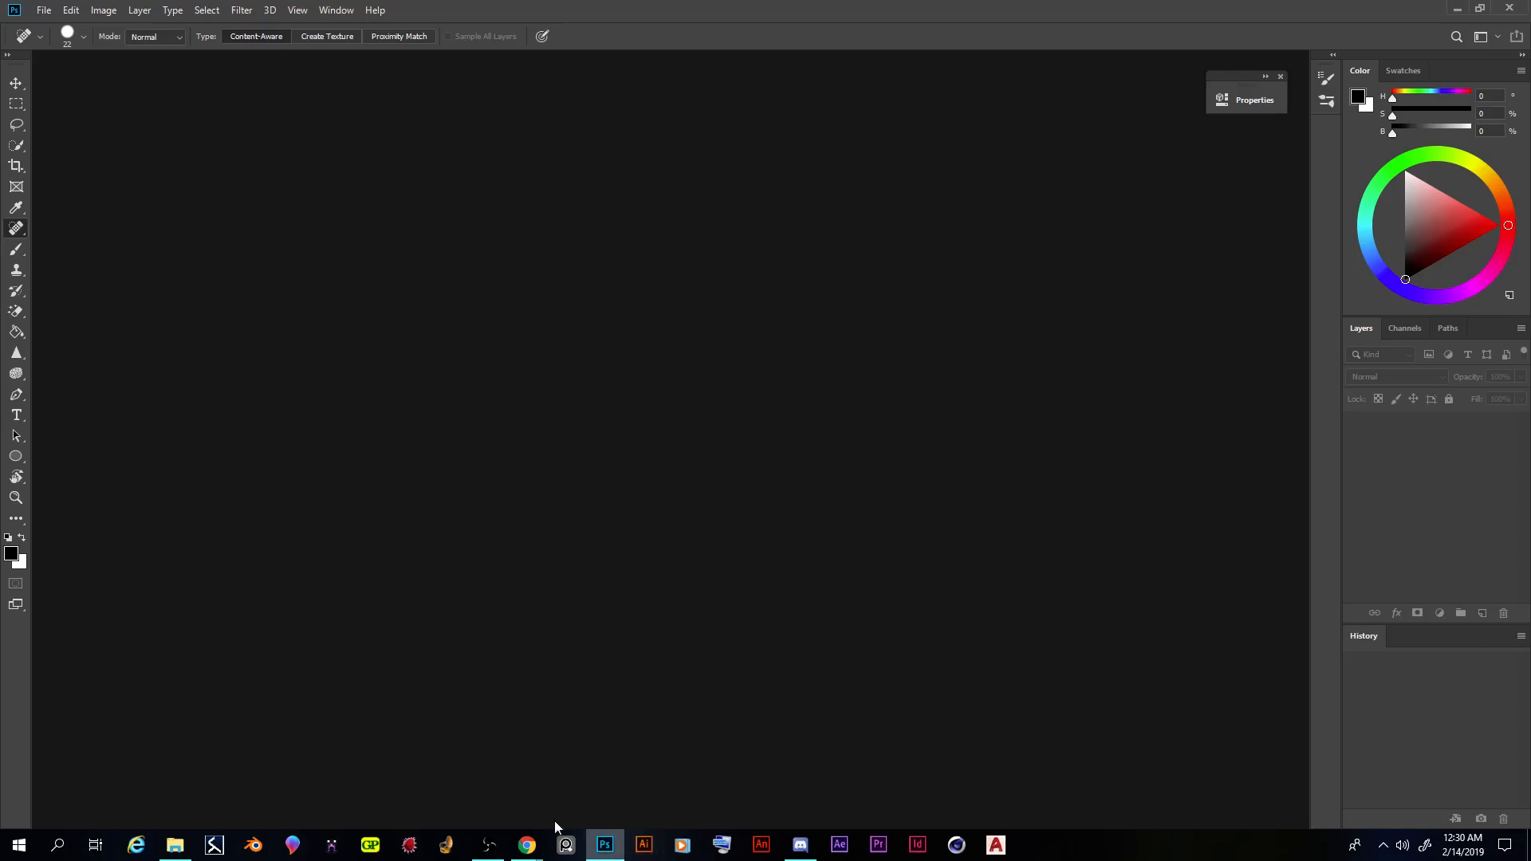
- Switch to Google Drive in Chrome and open the folder "2/18 - Remove Evidence of Humans and anything Man-made"
{"action": "mouse_move", "coordinate": [527, 845]}
{"action": "left_click", "coordinate": [656, 788]}
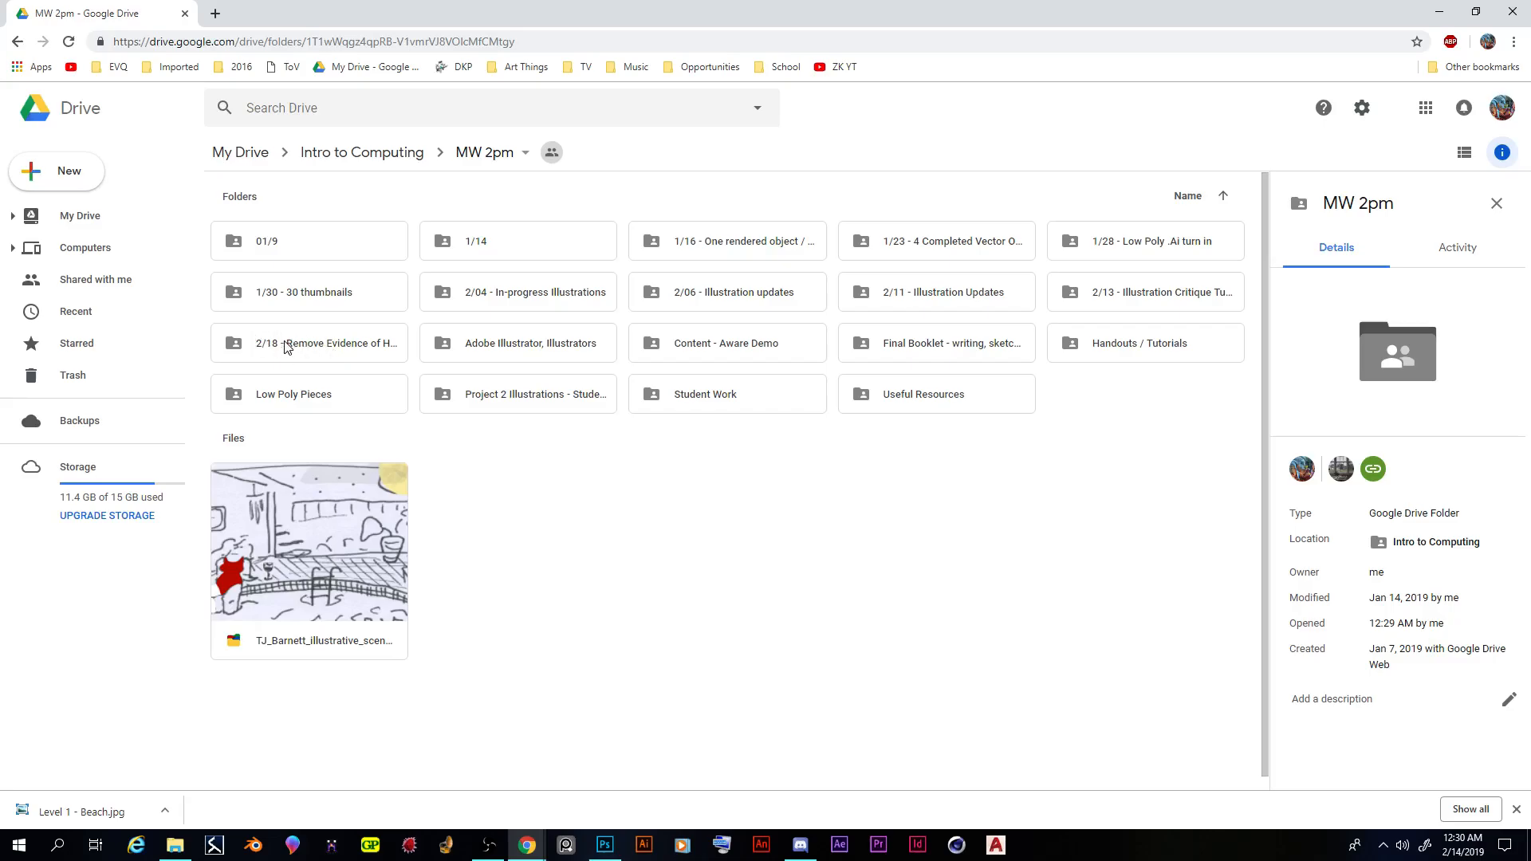
{"action": "double_click", "coordinate": [335, 354]}
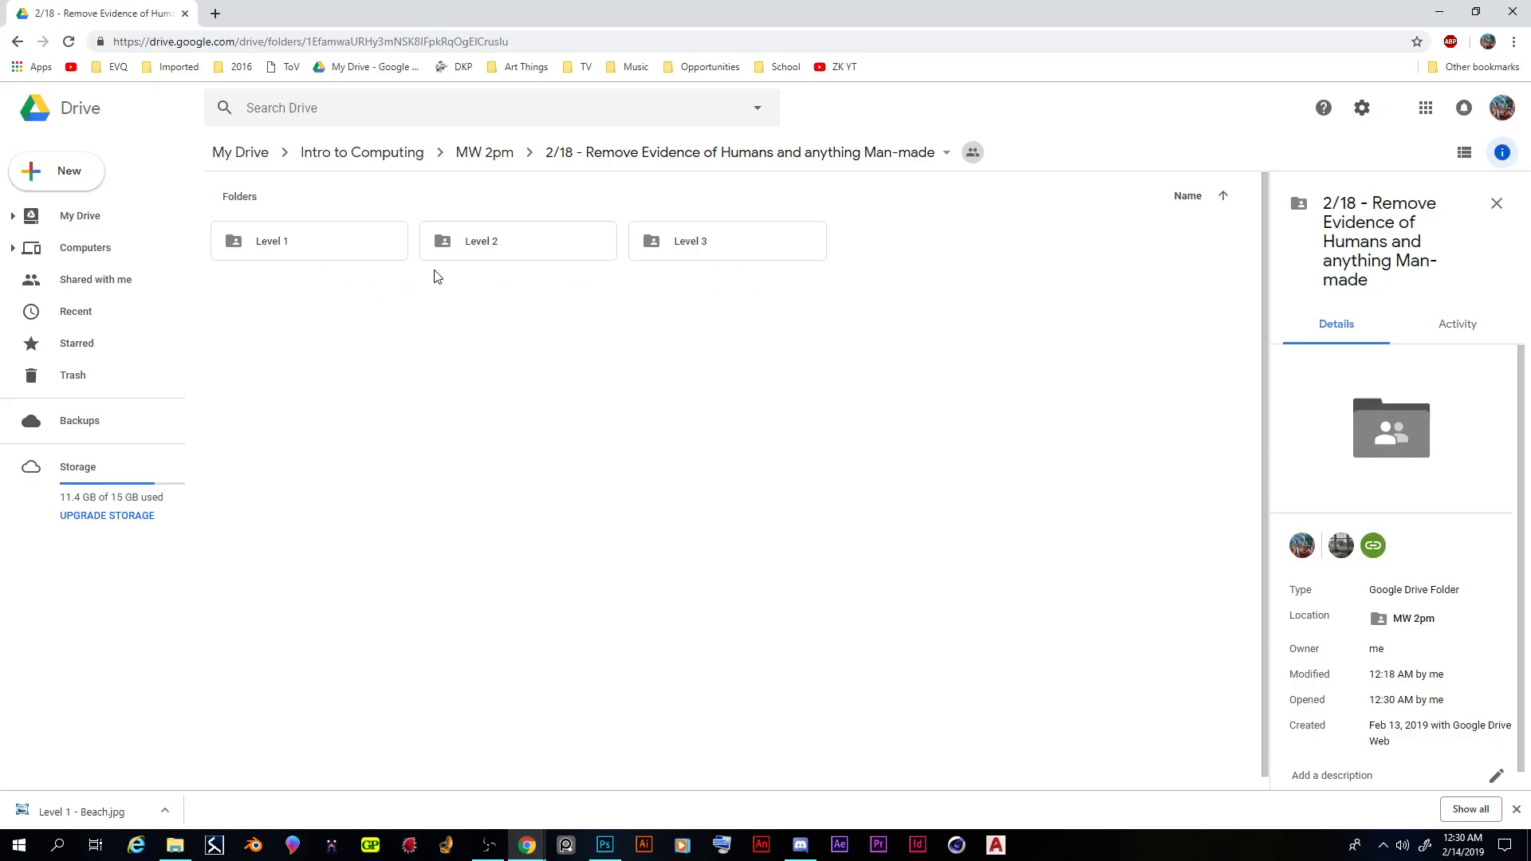
- Look through the images in the Level 1, Level 2 and Level 3 folders and return to the parent folder
{"action": "double_click", "coordinate": [366, 253]}
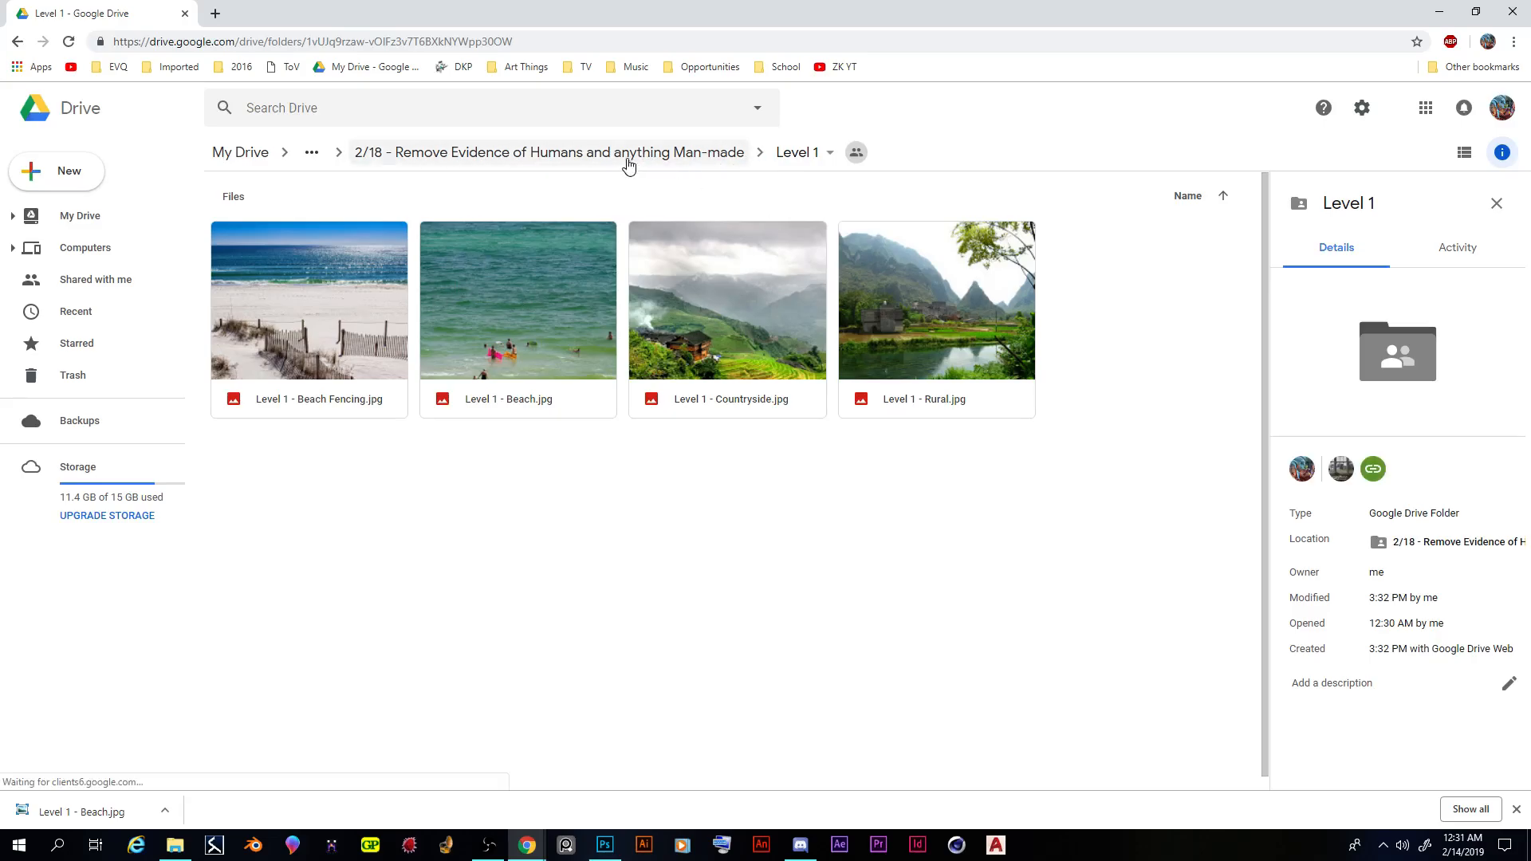
{"action": "left_click", "coordinate": [629, 160]}
{"action": "double_click", "coordinate": [519, 254]}
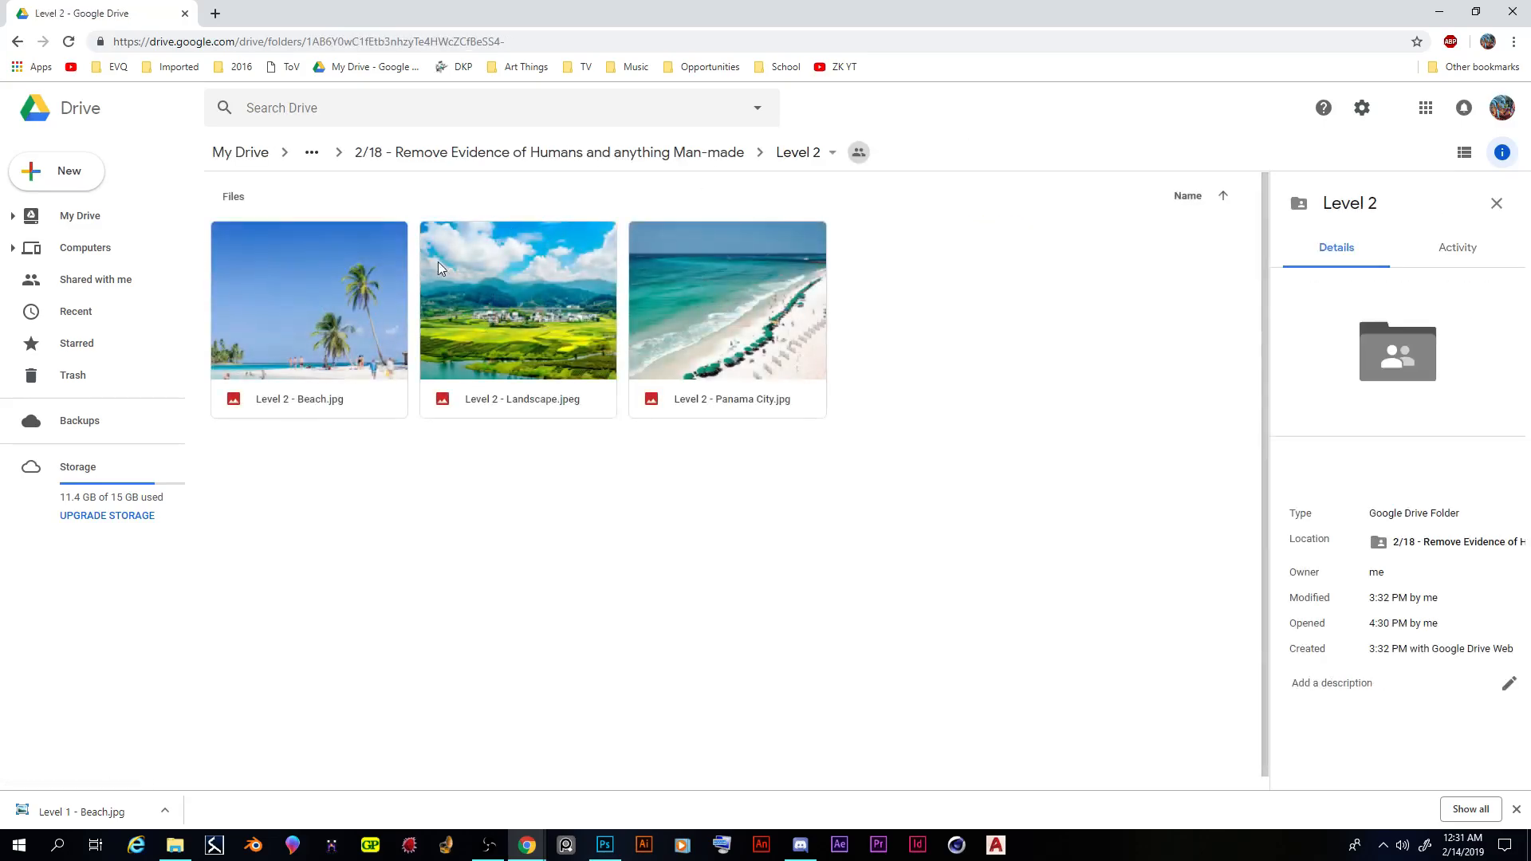
{"action": "left_click", "coordinate": [584, 156]}
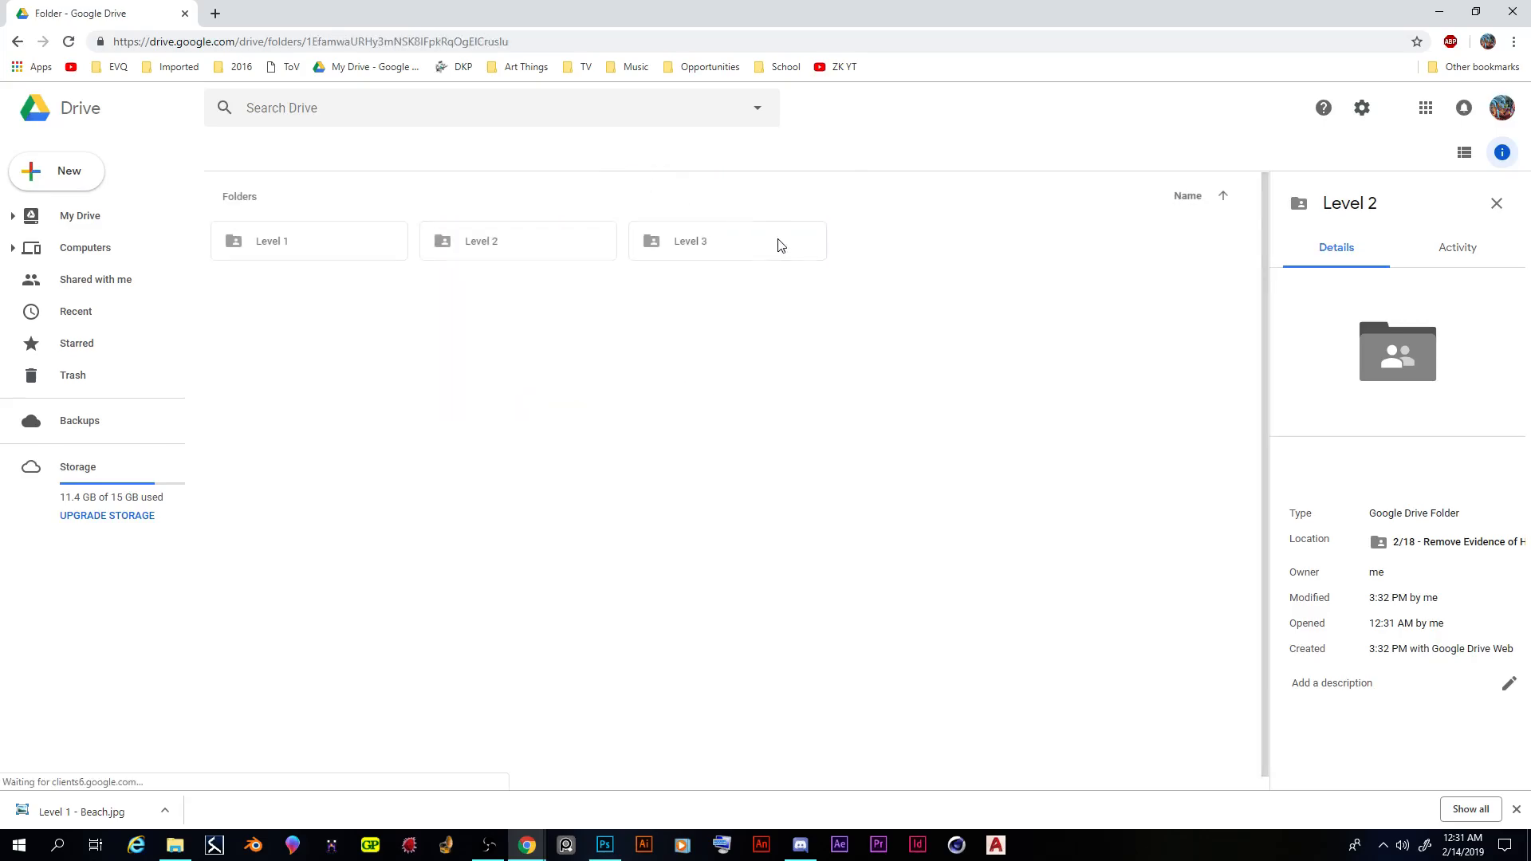
{"action": "double_click", "coordinate": [719, 257]}
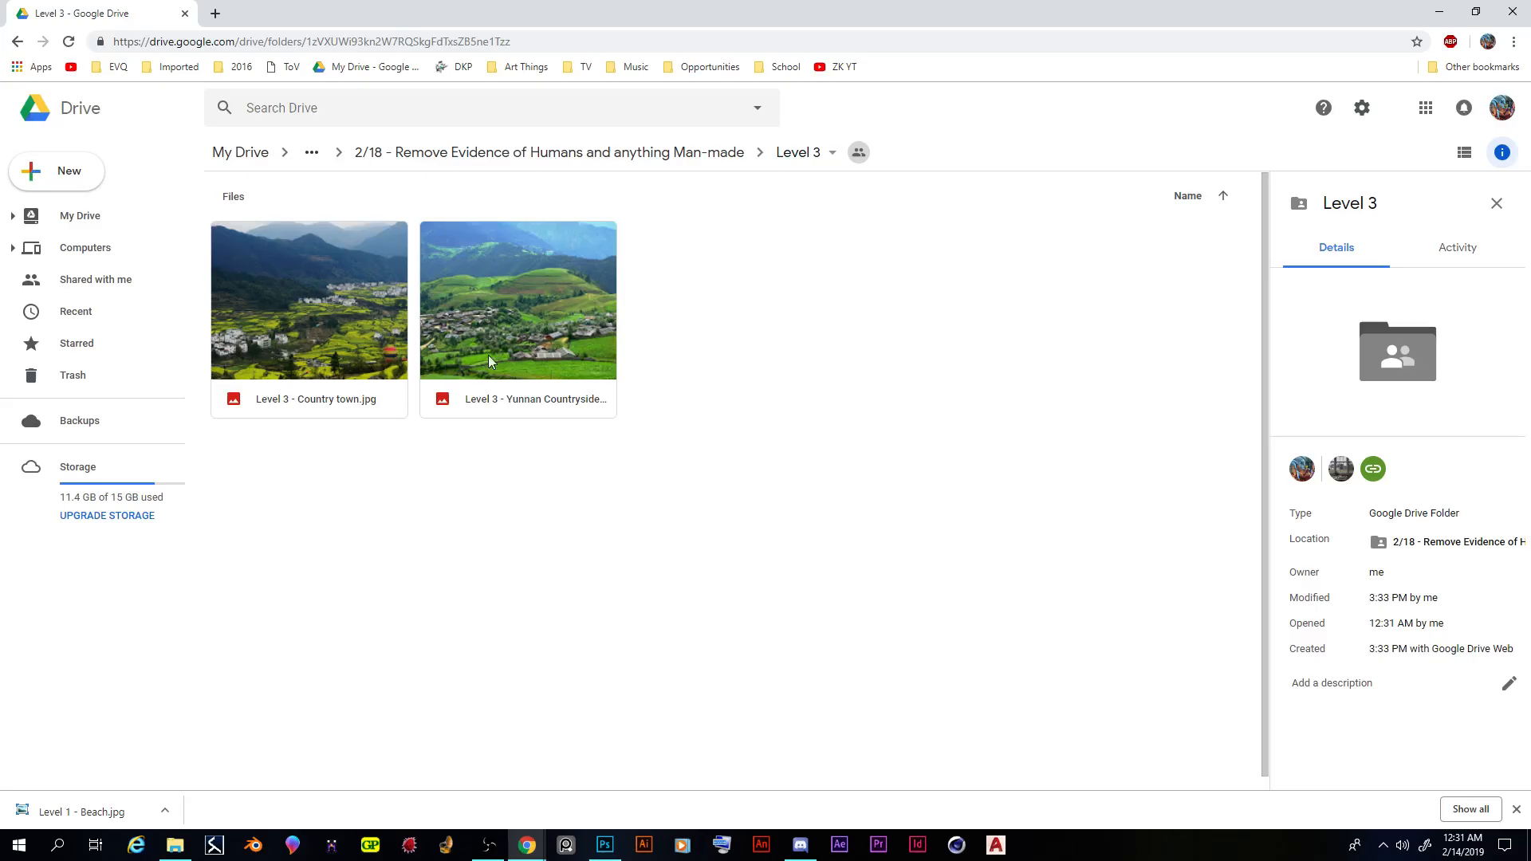
{"action": "left_click", "coordinate": [530, 154]}
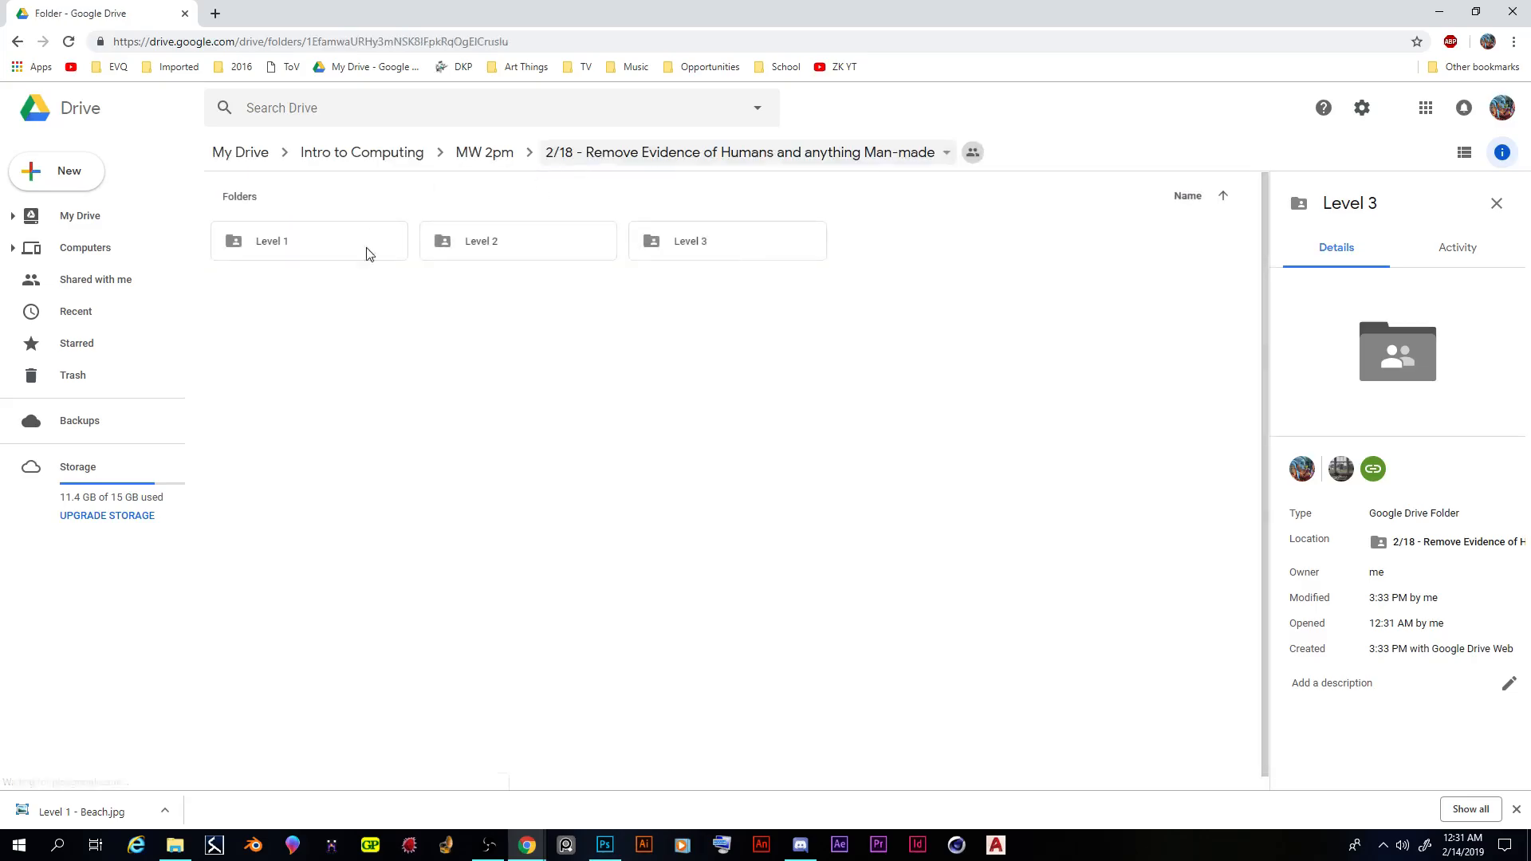
- Download "Level 1 - Beach.jpg" from the Level 1 folder
{"action": "double_click", "coordinate": [327, 245]}
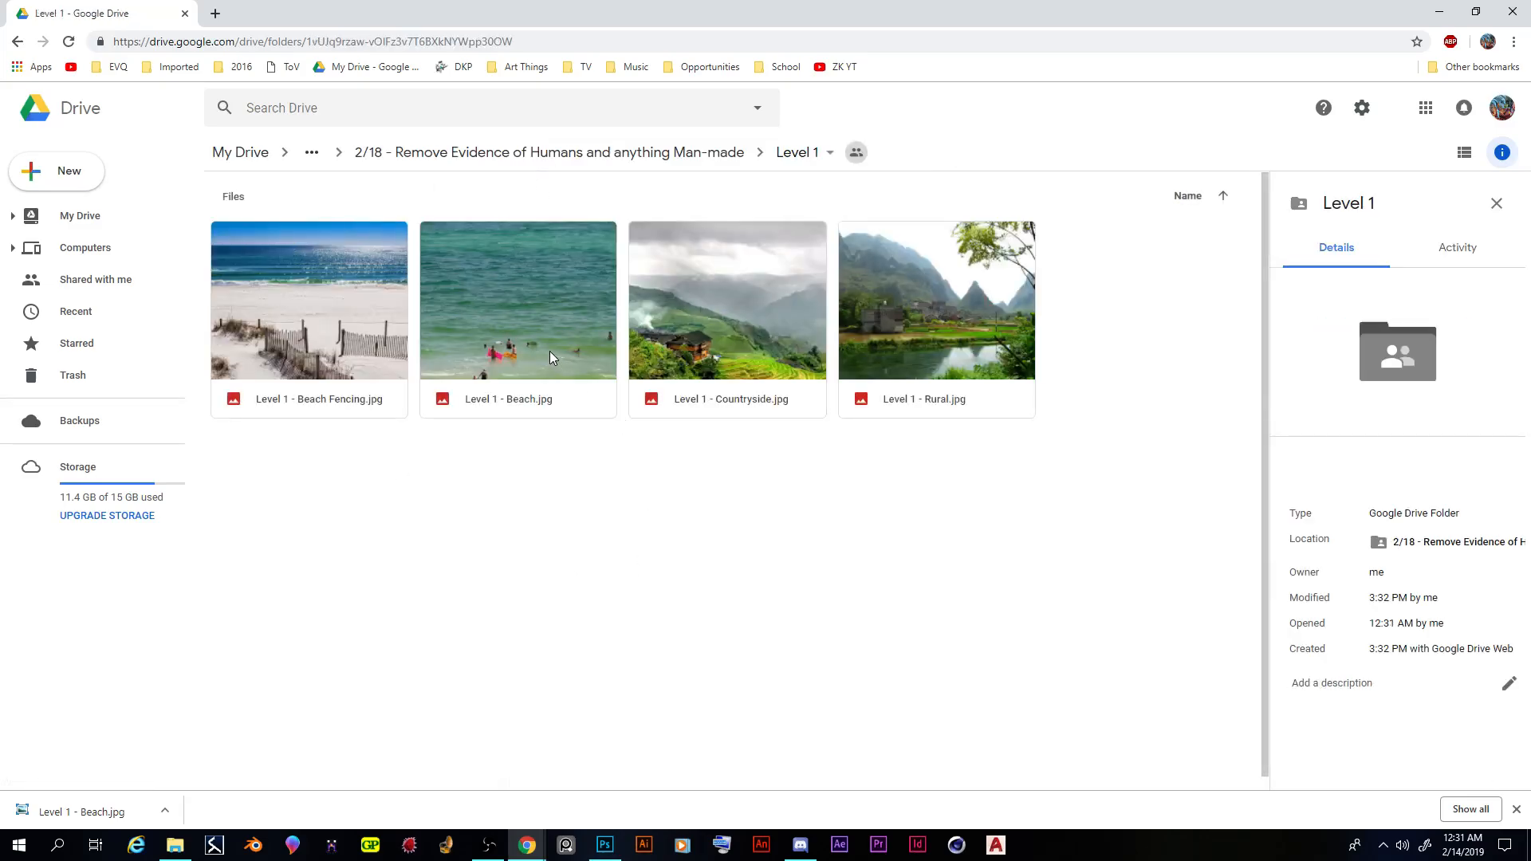
{"action": "left_click", "coordinate": [529, 297]}
{"action": "right_click", "coordinate": [526, 310]}
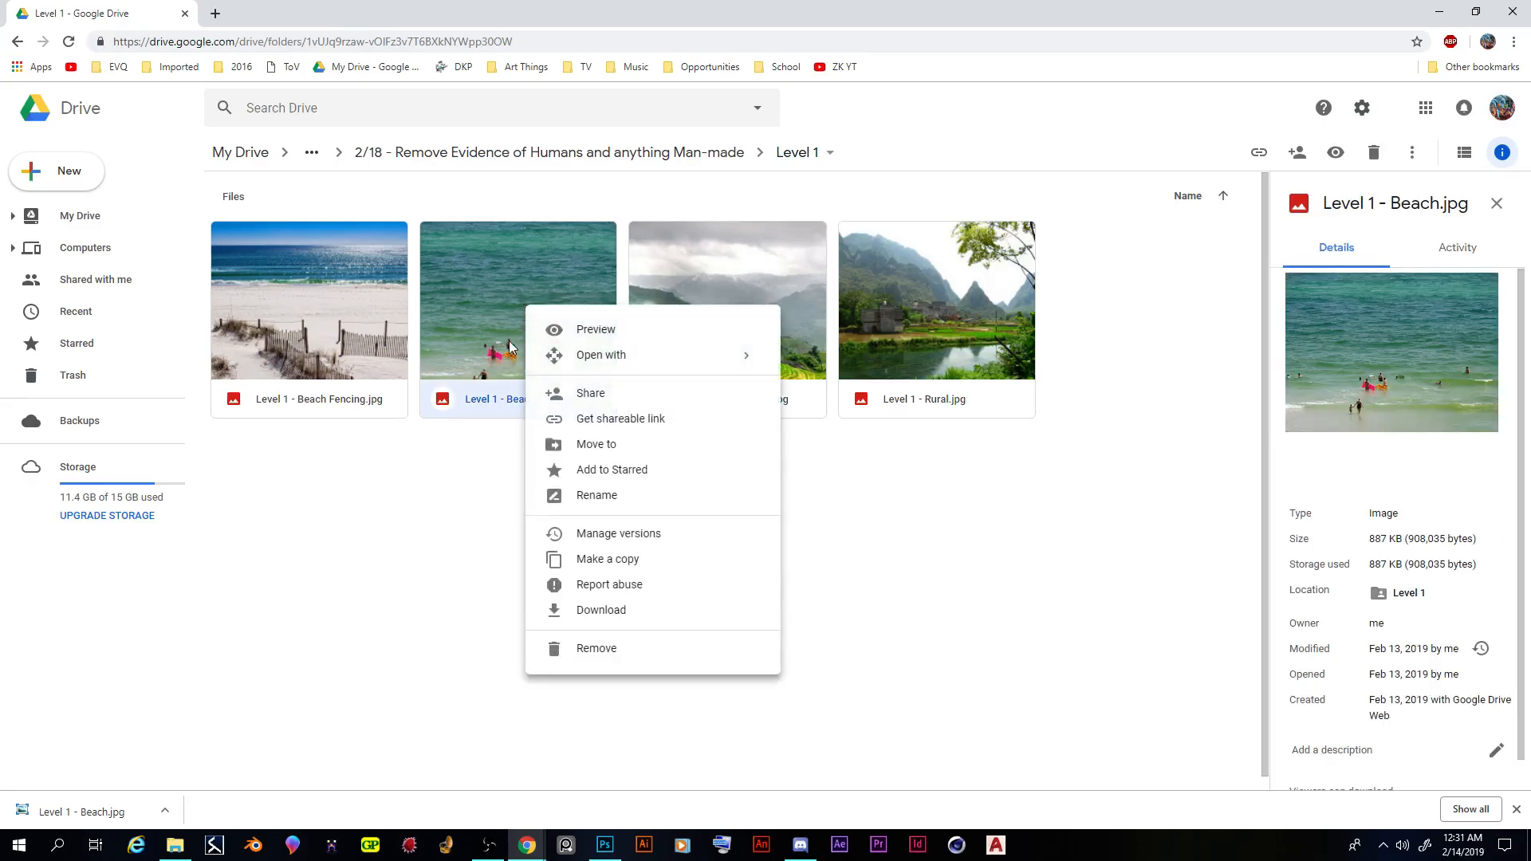
{"action": "left_click", "coordinate": [624, 612]}
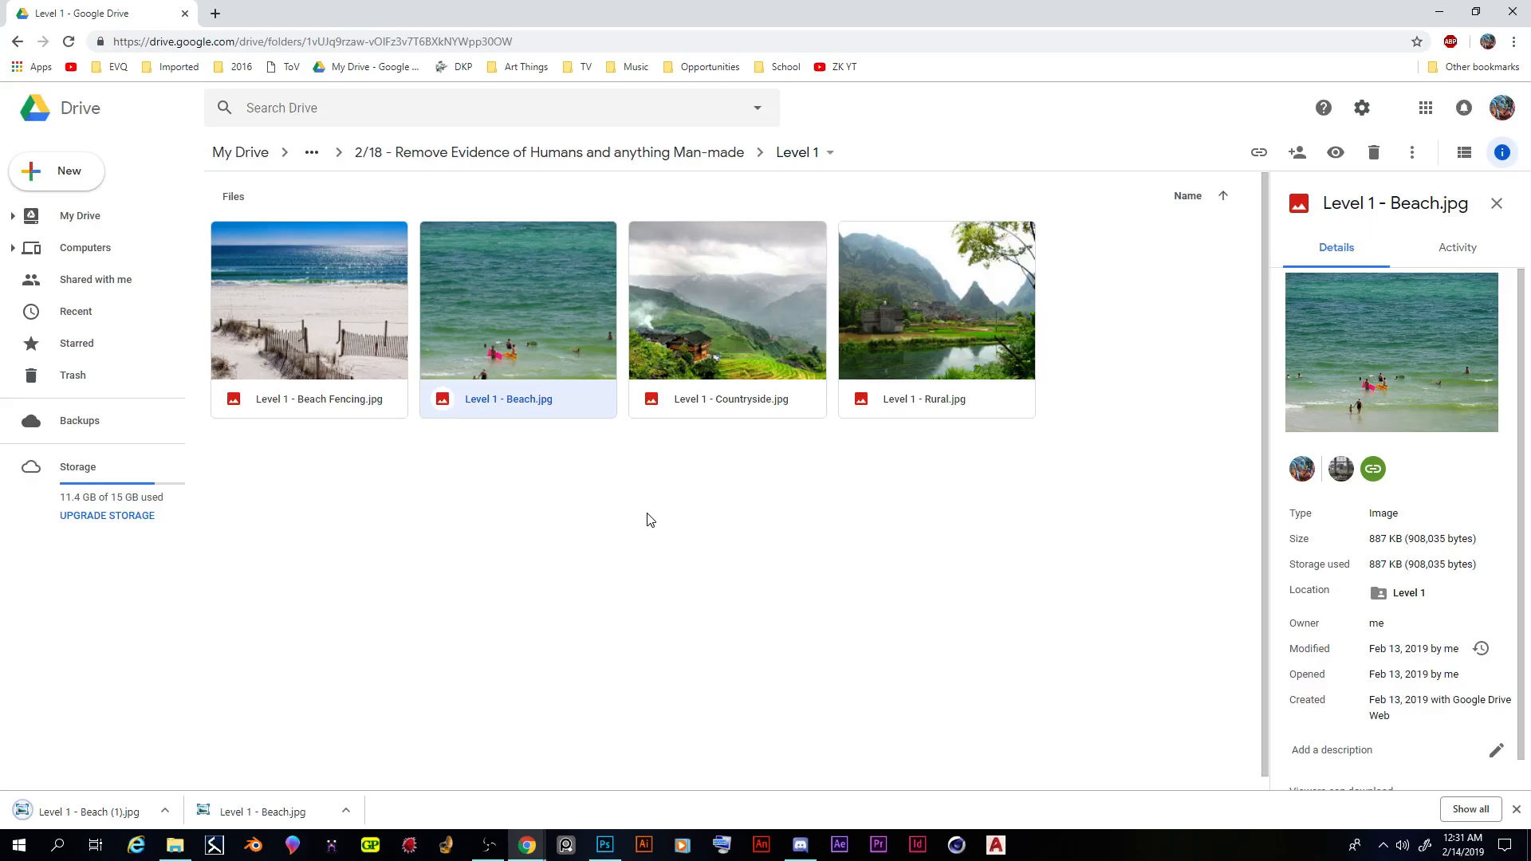
- Switch to Photoshop and open the downloaded image "Level 1 - Beach (1).jpg"
{"action": "left_click", "coordinate": [604, 845]}
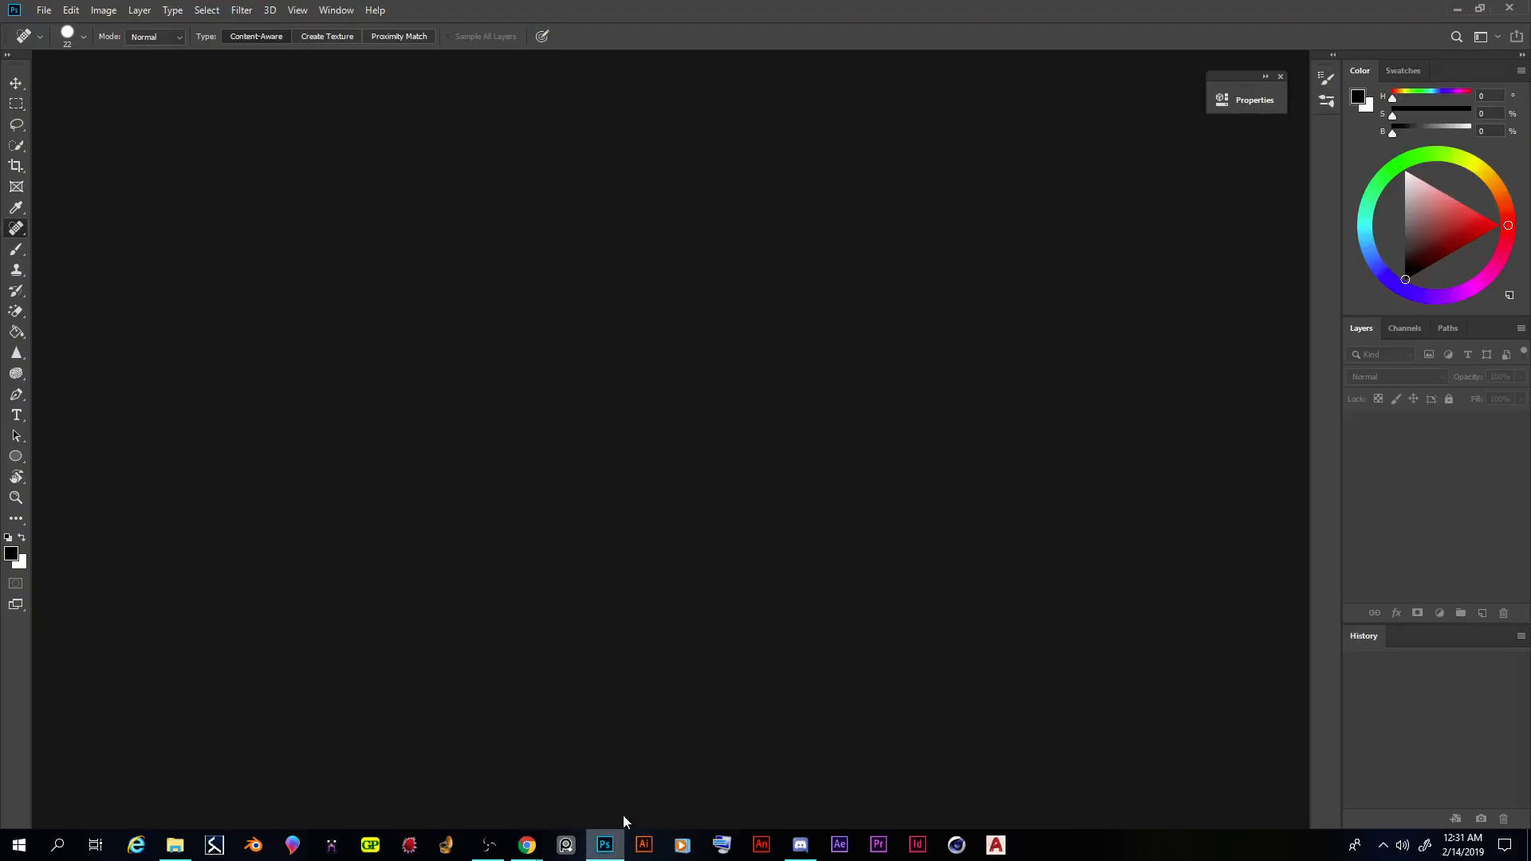
{"action": "left_click", "coordinate": [44, 10]}
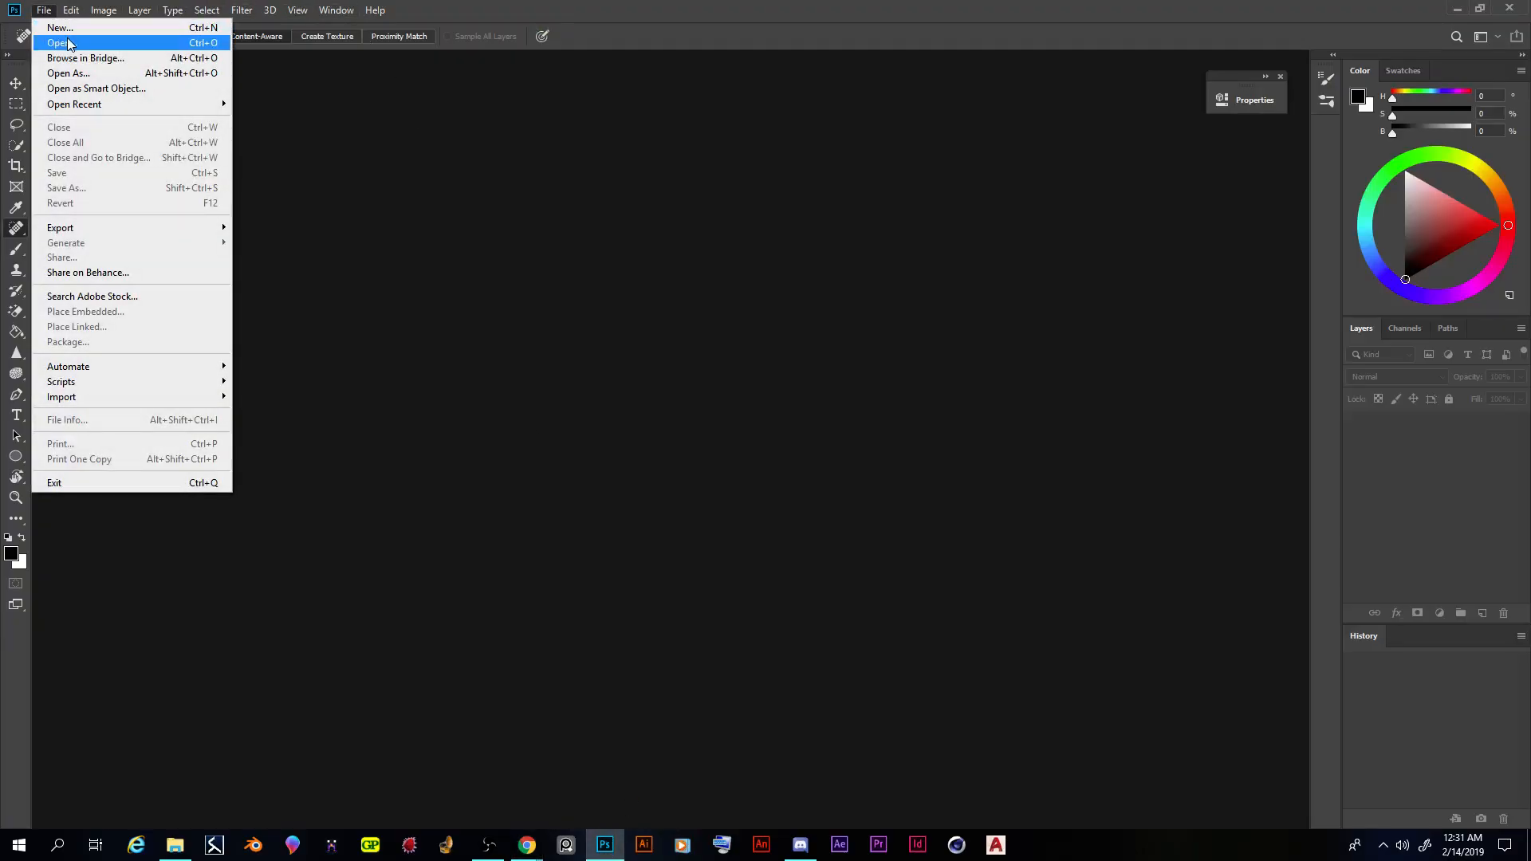
{"action": "left_click", "coordinate": [61, 43]}
{"action": "double_click", "coordinate": [548, 289]}
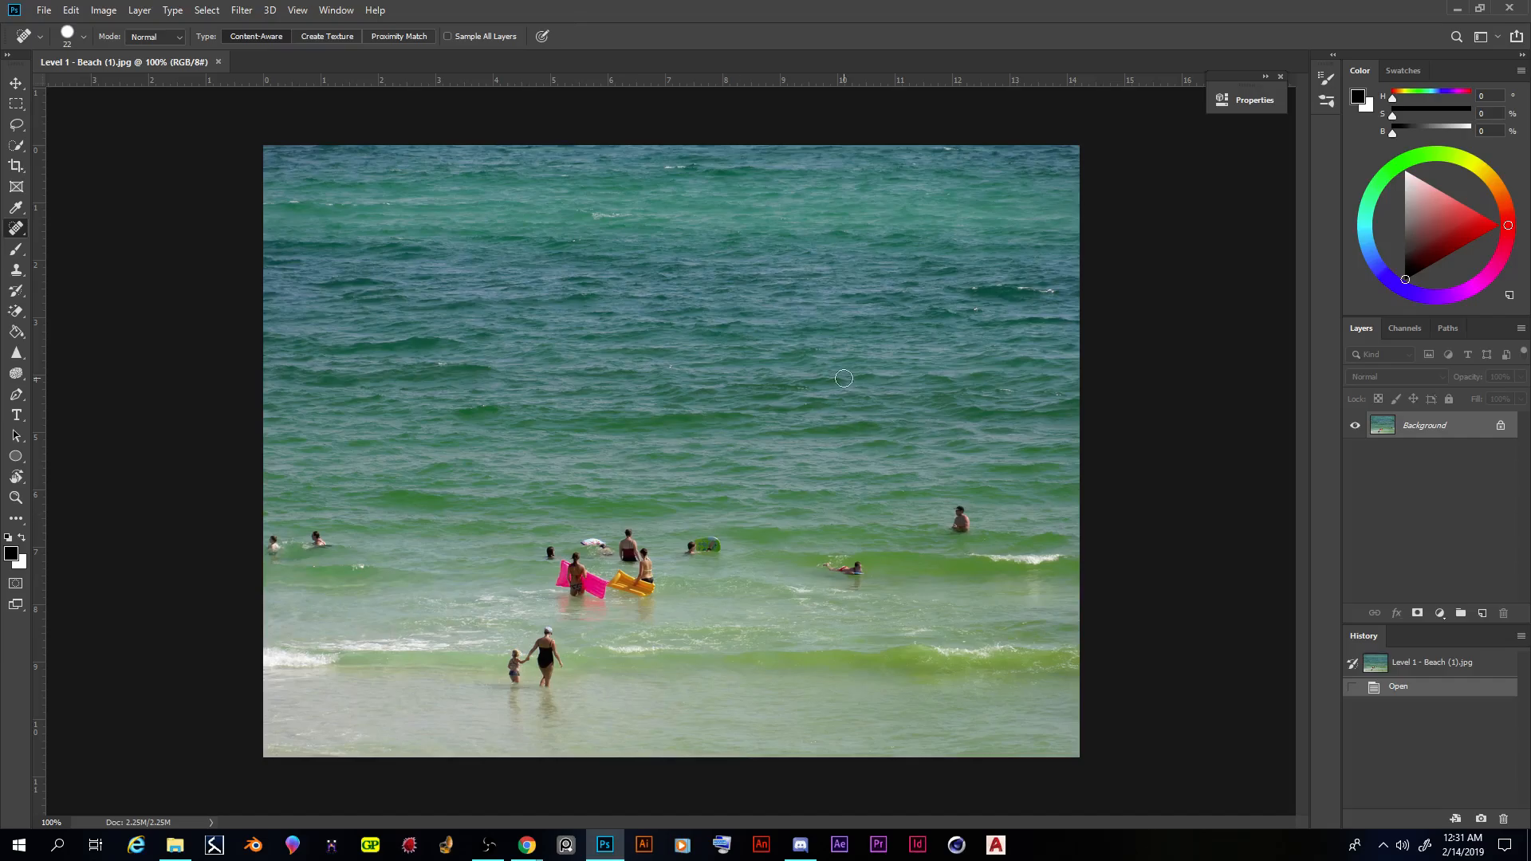
- Duplicate the Background layer, keeping the default name "Background copy"
{"action": "right_click", "coordinate": [1426, 430]}
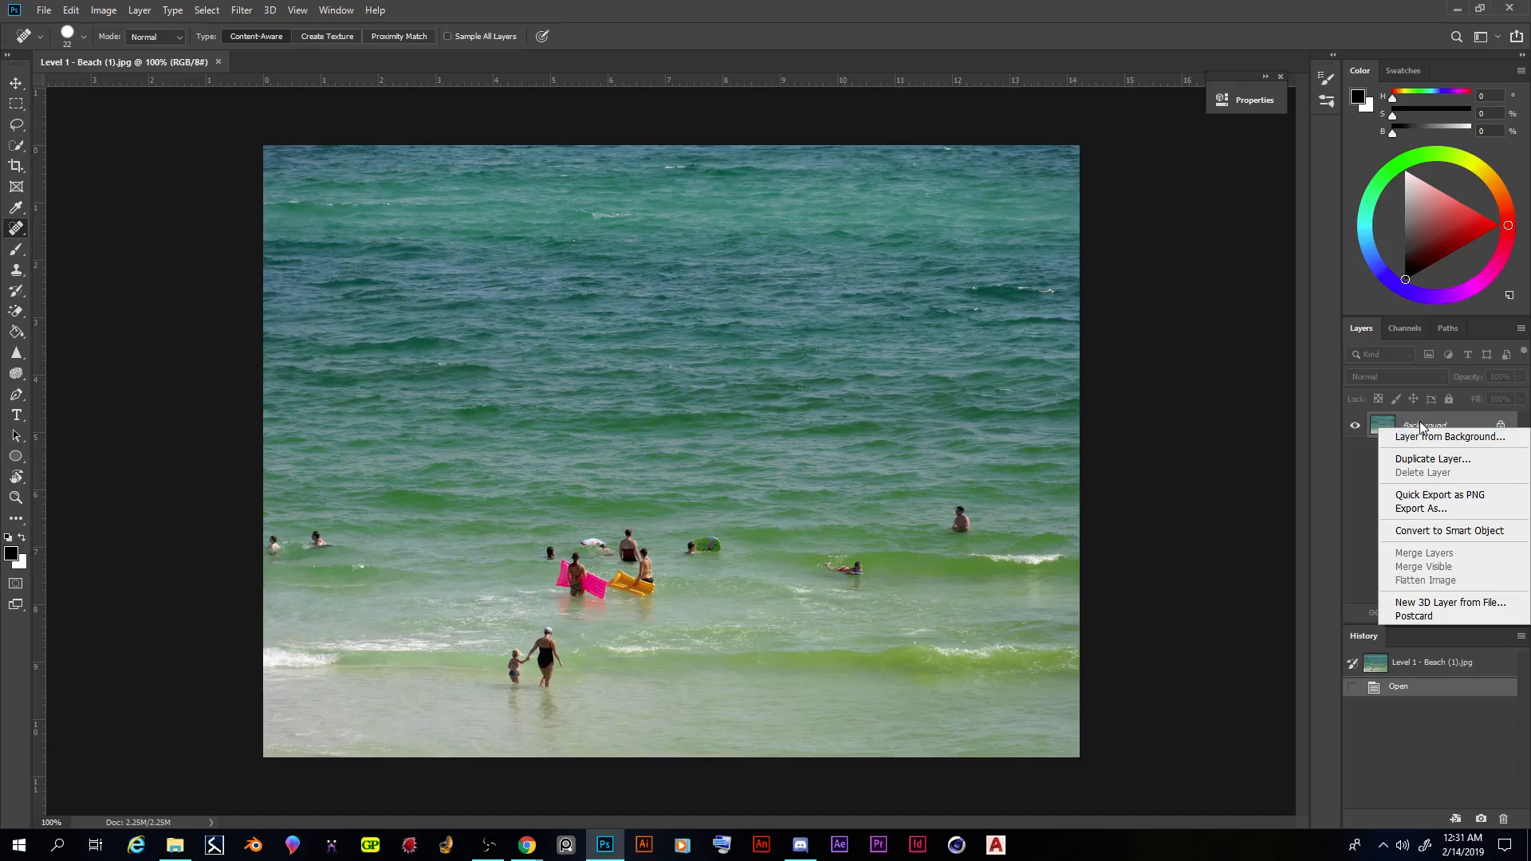
{"action": "left_click", "coordinate": [1427, 461]}
{"action": "left_click", "coordinate": [898, 233]}
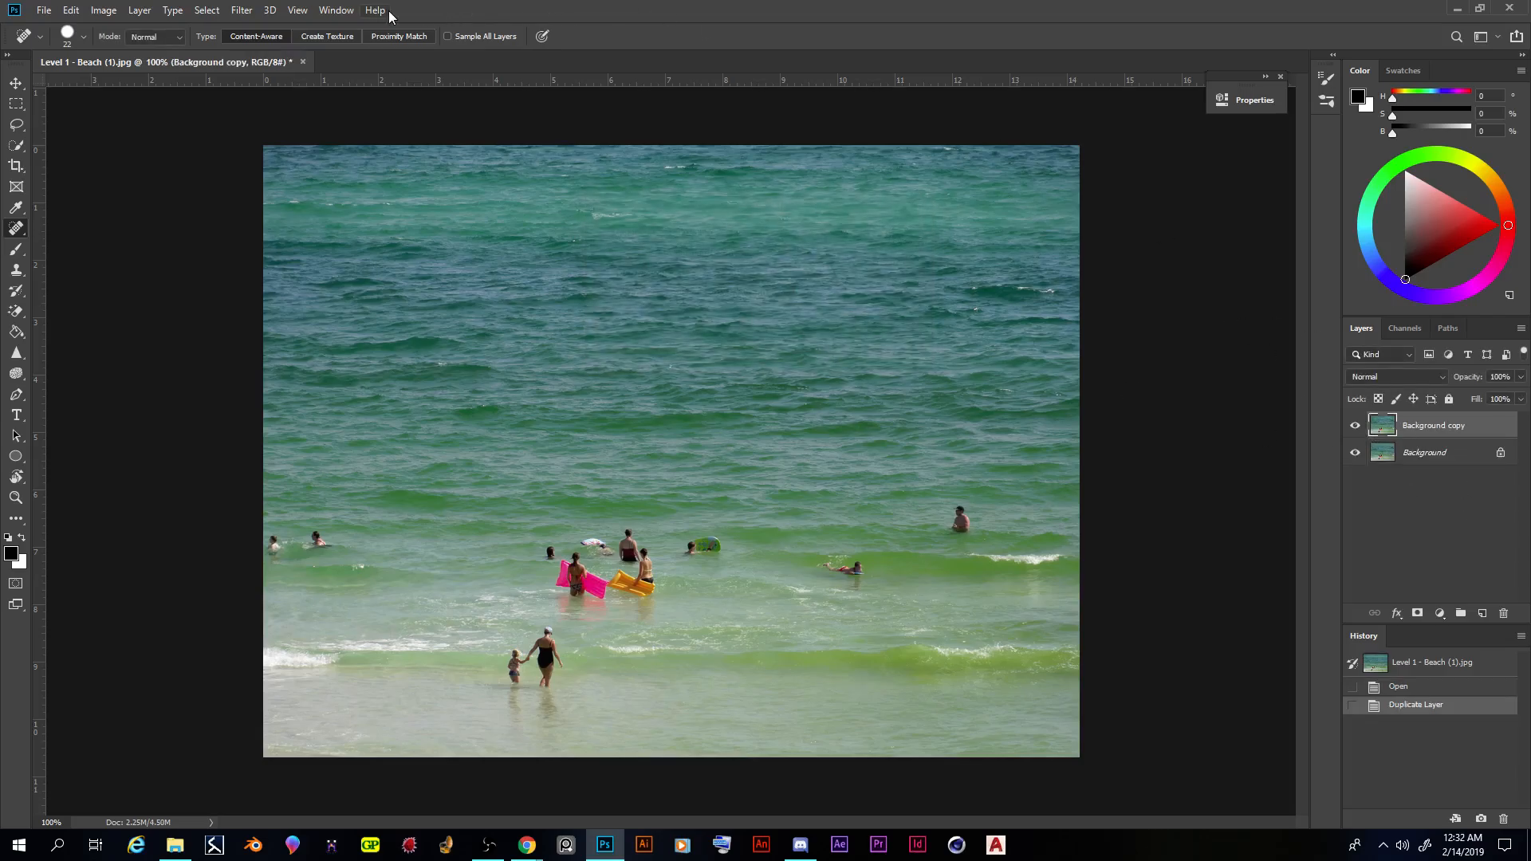
{"action": "left_click", "coordinate": [336, 10]}
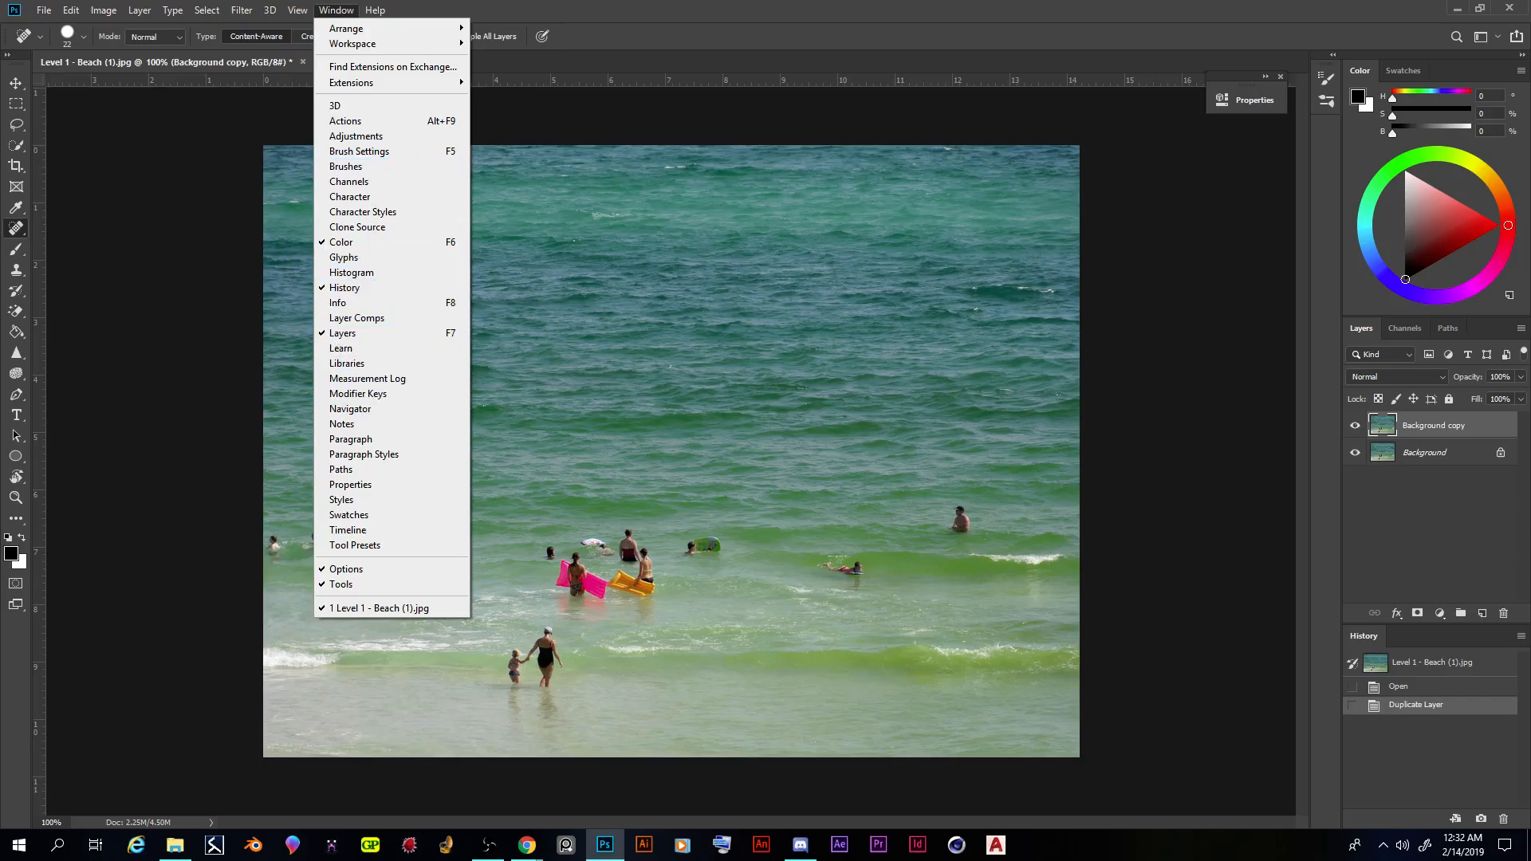
{"action": "left_click", "coordinate": [1515, 492]}
{"action": "left_click", "coordinate": [1425, 454]}
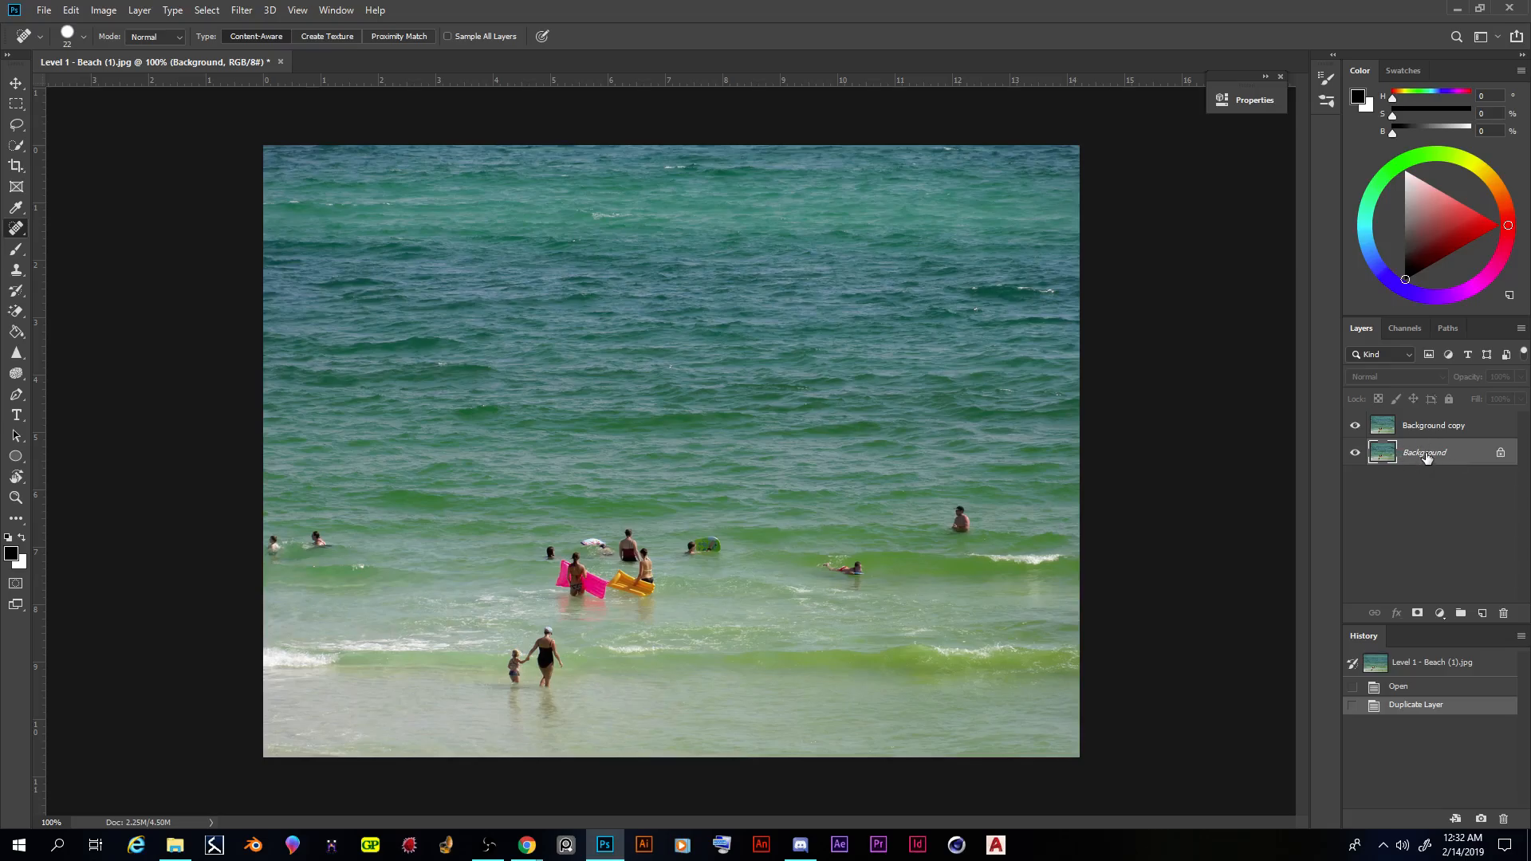
{"action": "double_click", "coordinate": [1424, 454]}
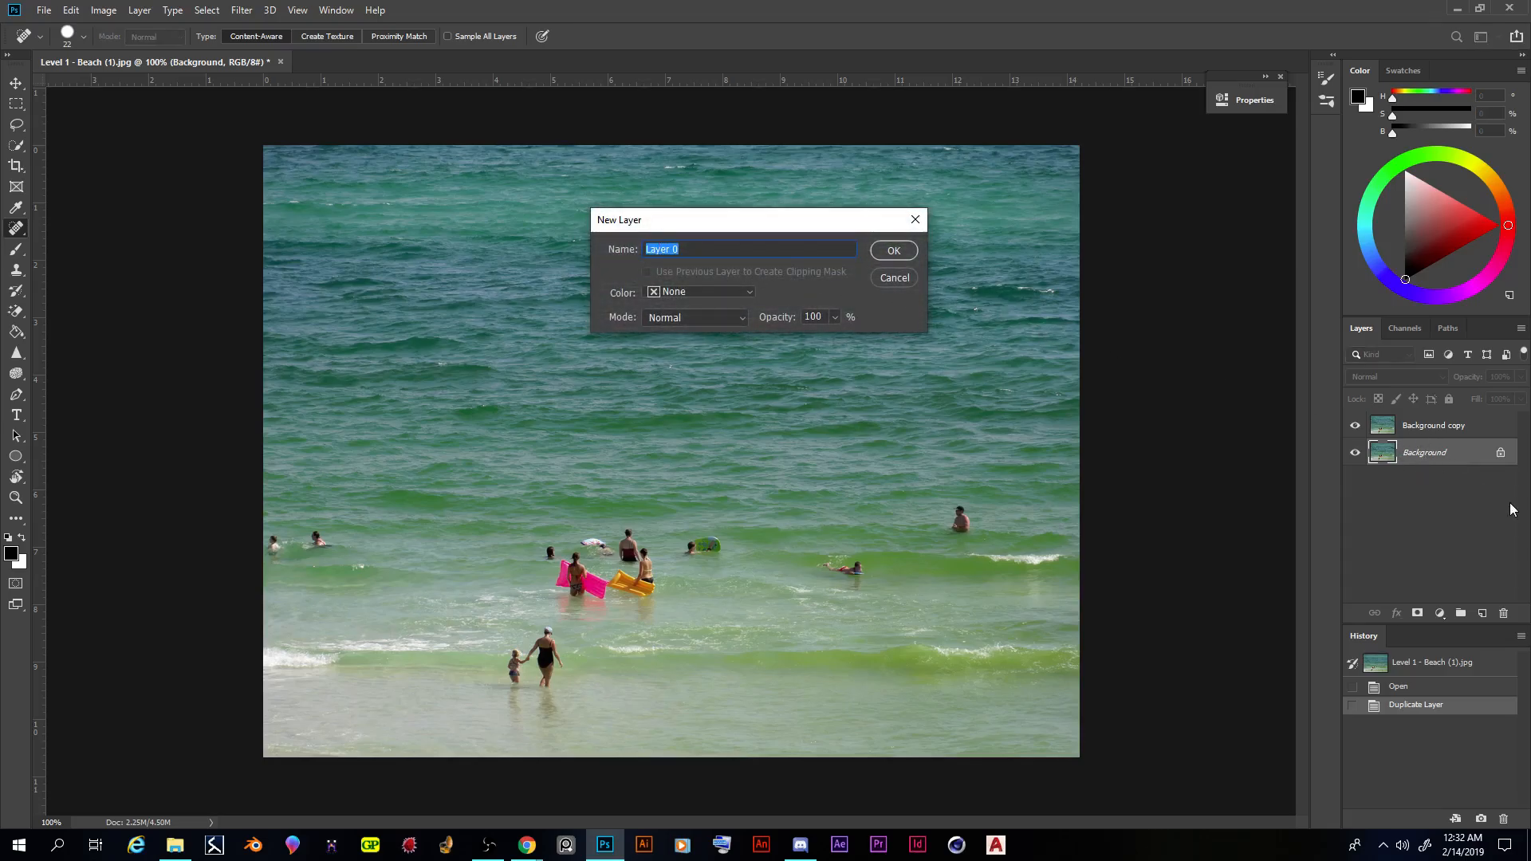
{"action": "left_click", "coordinate": [904, 274]}
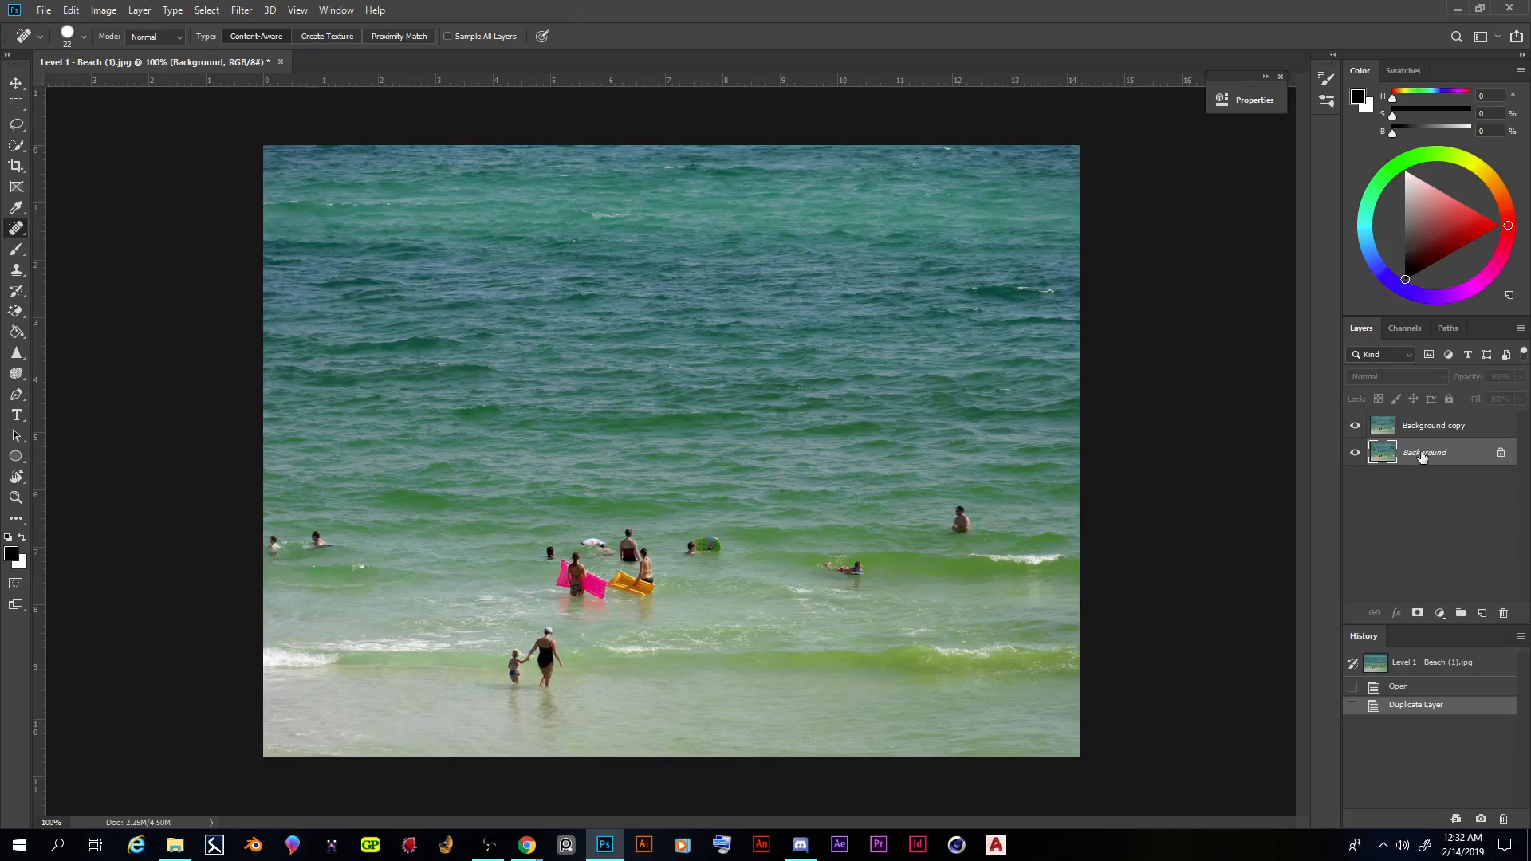
- Convert the locked Background into a regular layer named "Original Source"
{"action": "double_click", "coordinate": [1422, 454]}
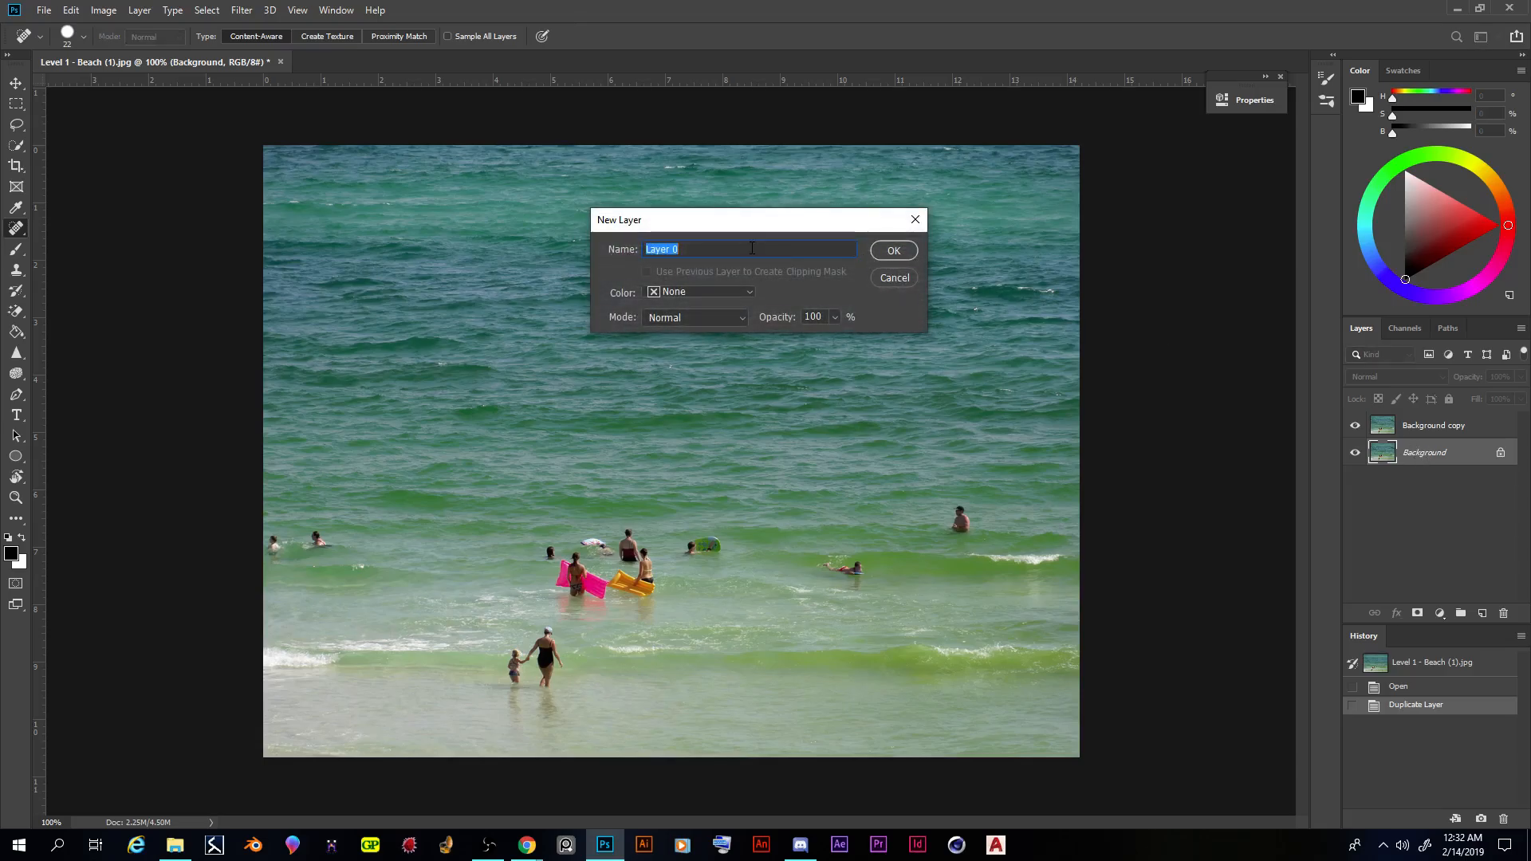
{"action": "type", "text": "Original Source"}
{"action": "left_click", "coordinate": [892, 251]}
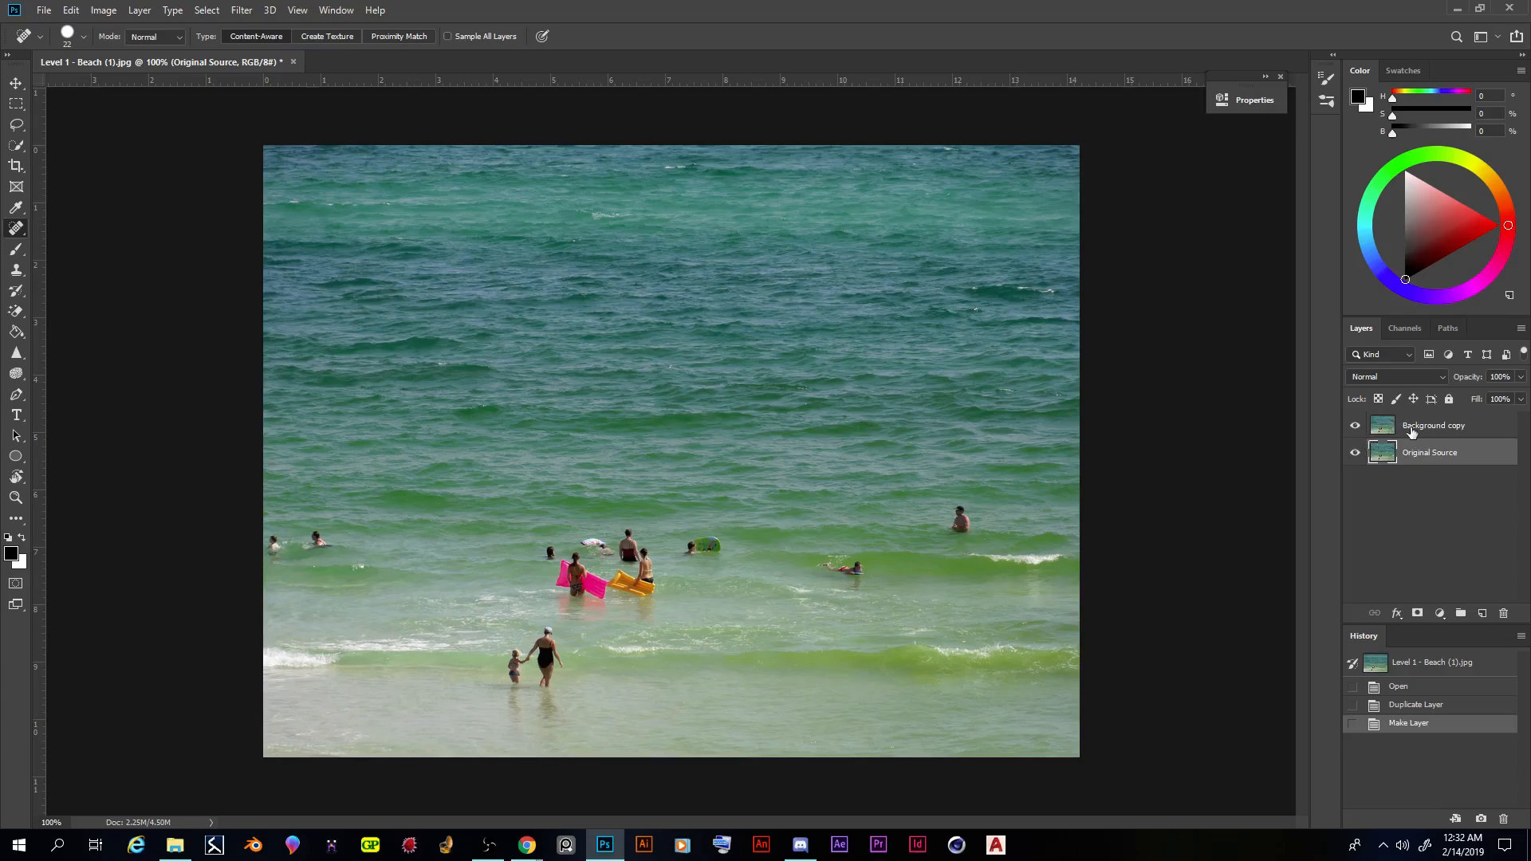
- Rename the "Background copy" layer as "Human edit"
{"action": "left_click", "coordinate": [1427, 432]}
{"action": "double_click", "coordinate": [1427, 432]}
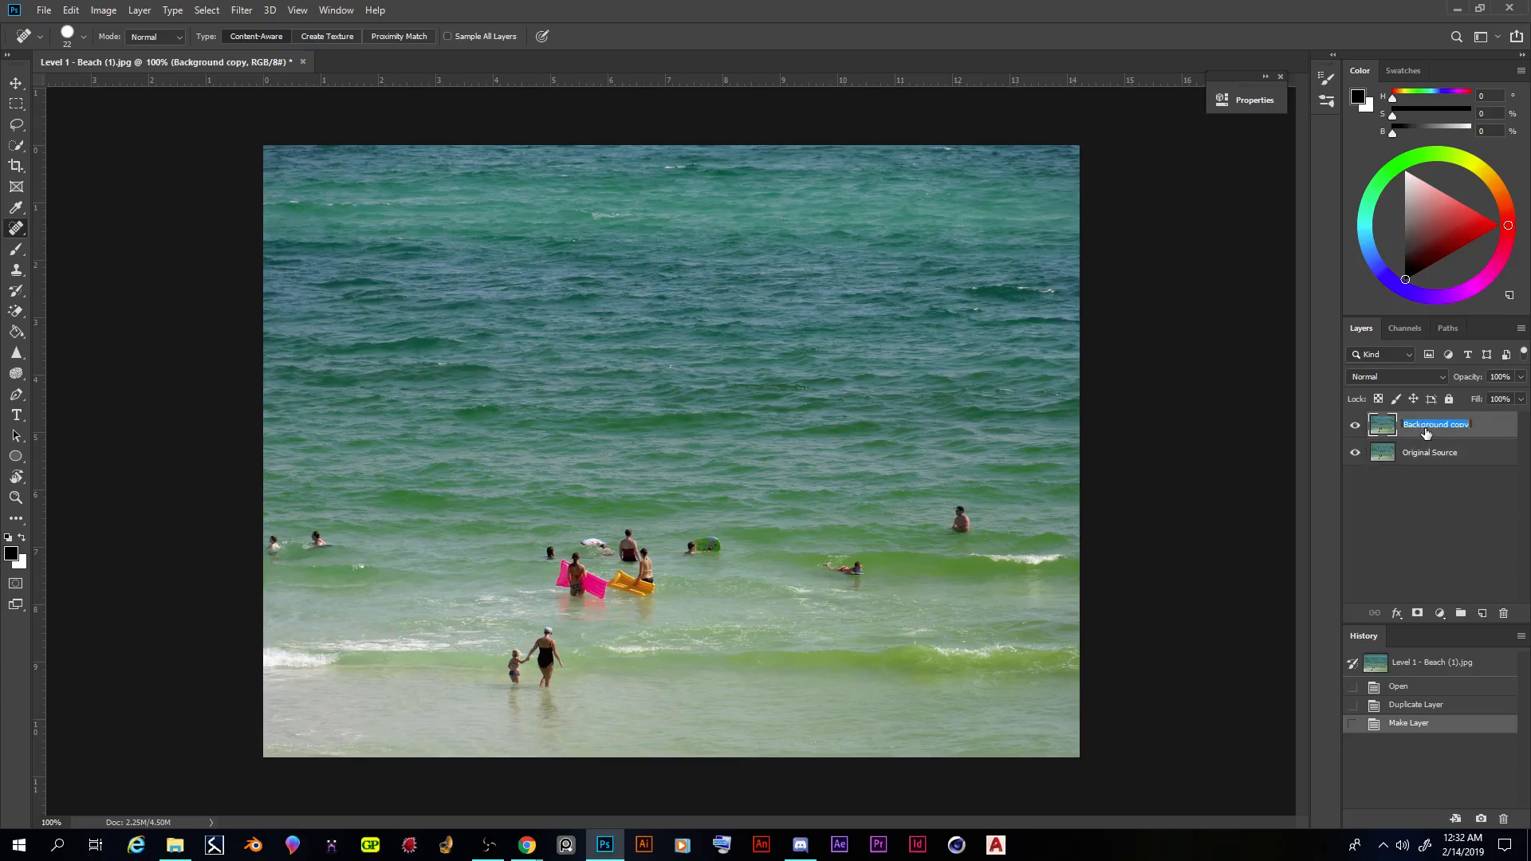
{"action": "left_click", "coordinate": [1490, 427]}
{"action": "double_click", "coordinate": [1435, 428]}
{"action": "type", "text": "Phot"}
{"action": "type", "text": "o removal"}
{"action": "type", "text": "t"}
{"action": "key", "text": "Return"}
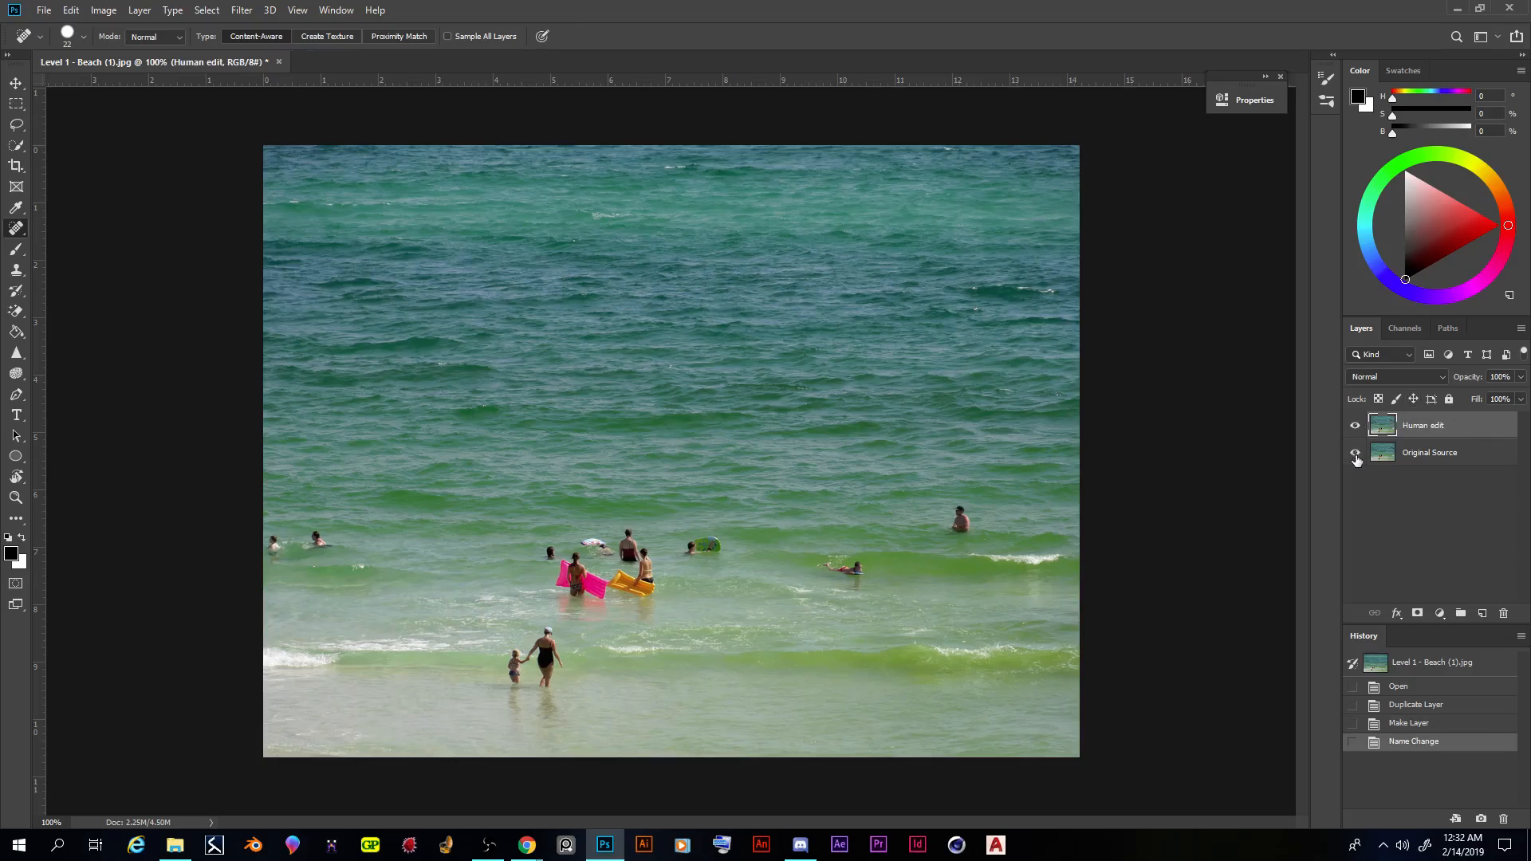
- Hide the Original Source layer and make Human edit the active layer
{"action": "left_click", "coordinate": [1354, 453]}
{"action": "left_click", "coordinate": [1354, 455]}
{"action": "left_click", "coordinate": [1417, 453]}
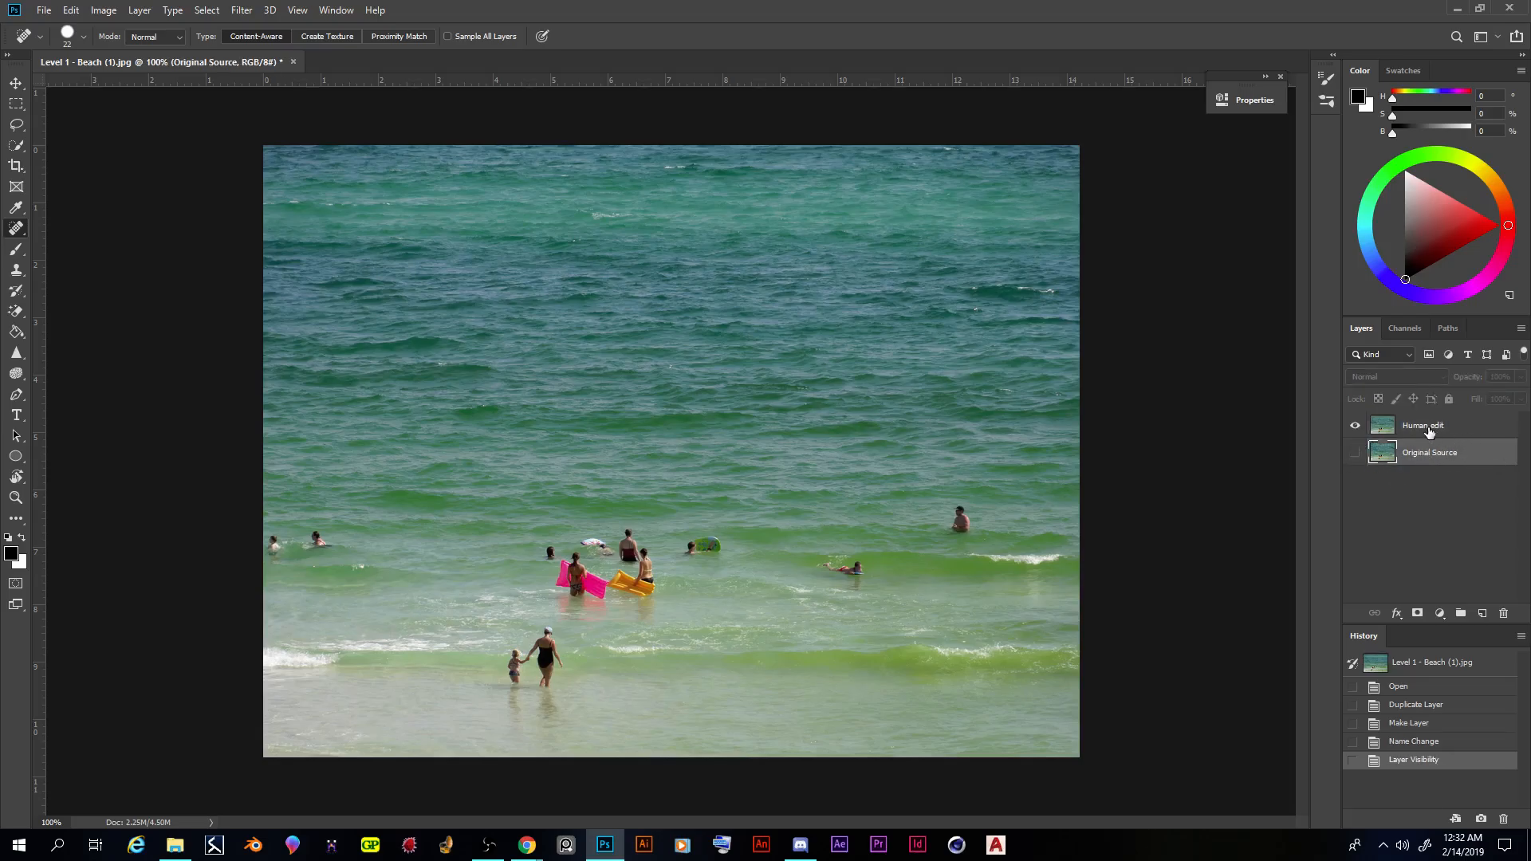
{"action": "left_click", "coordinate": [1428, 431]}
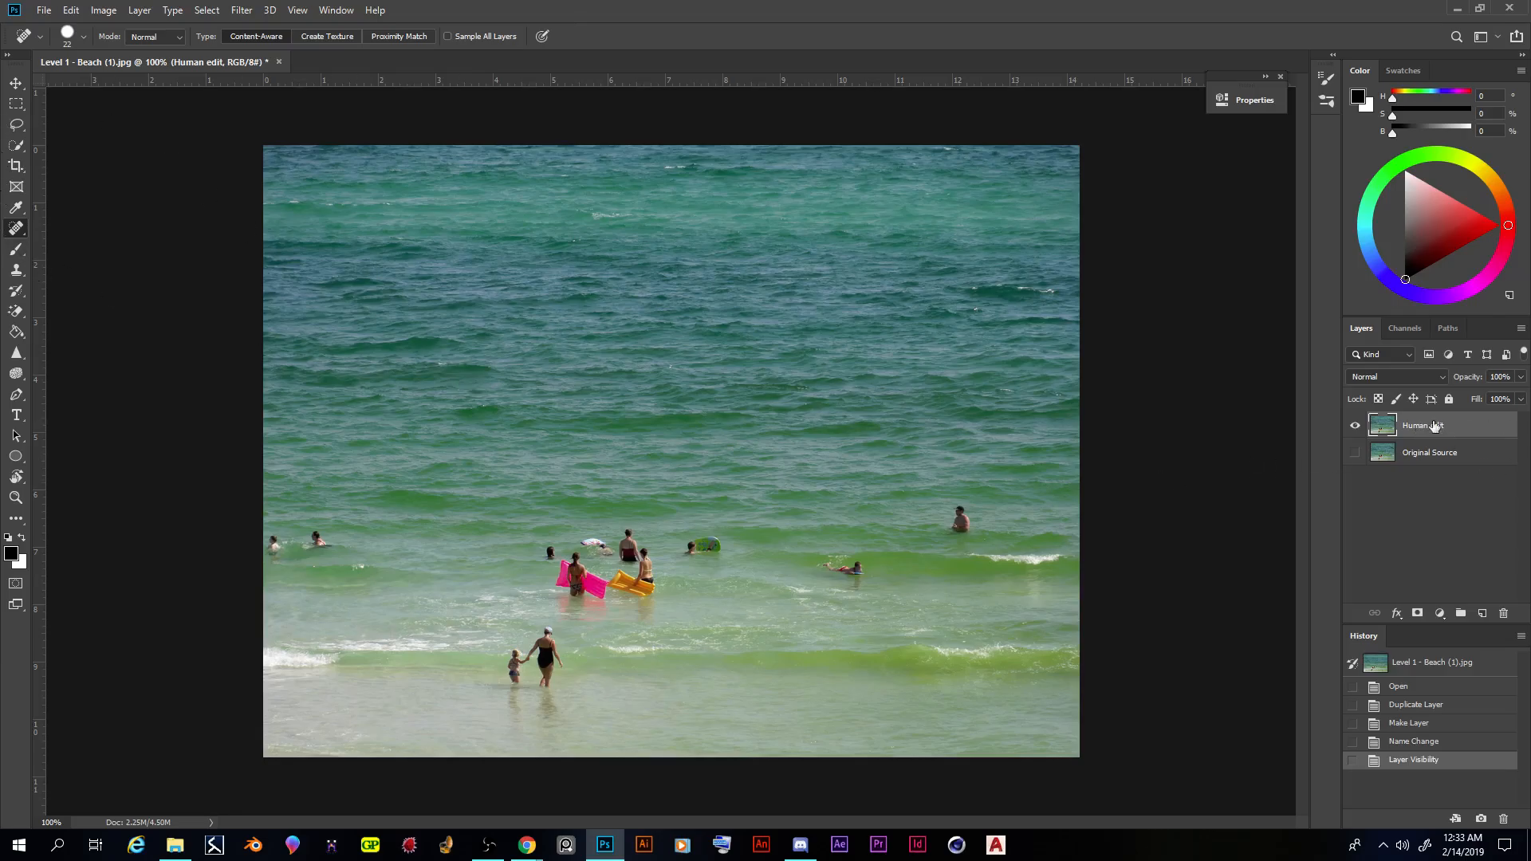
- Examine the healing and stamp tool variants and the content choices of the Fill command, without applying a fill
{"action": "right_click", "coordinate": [14, 231]}
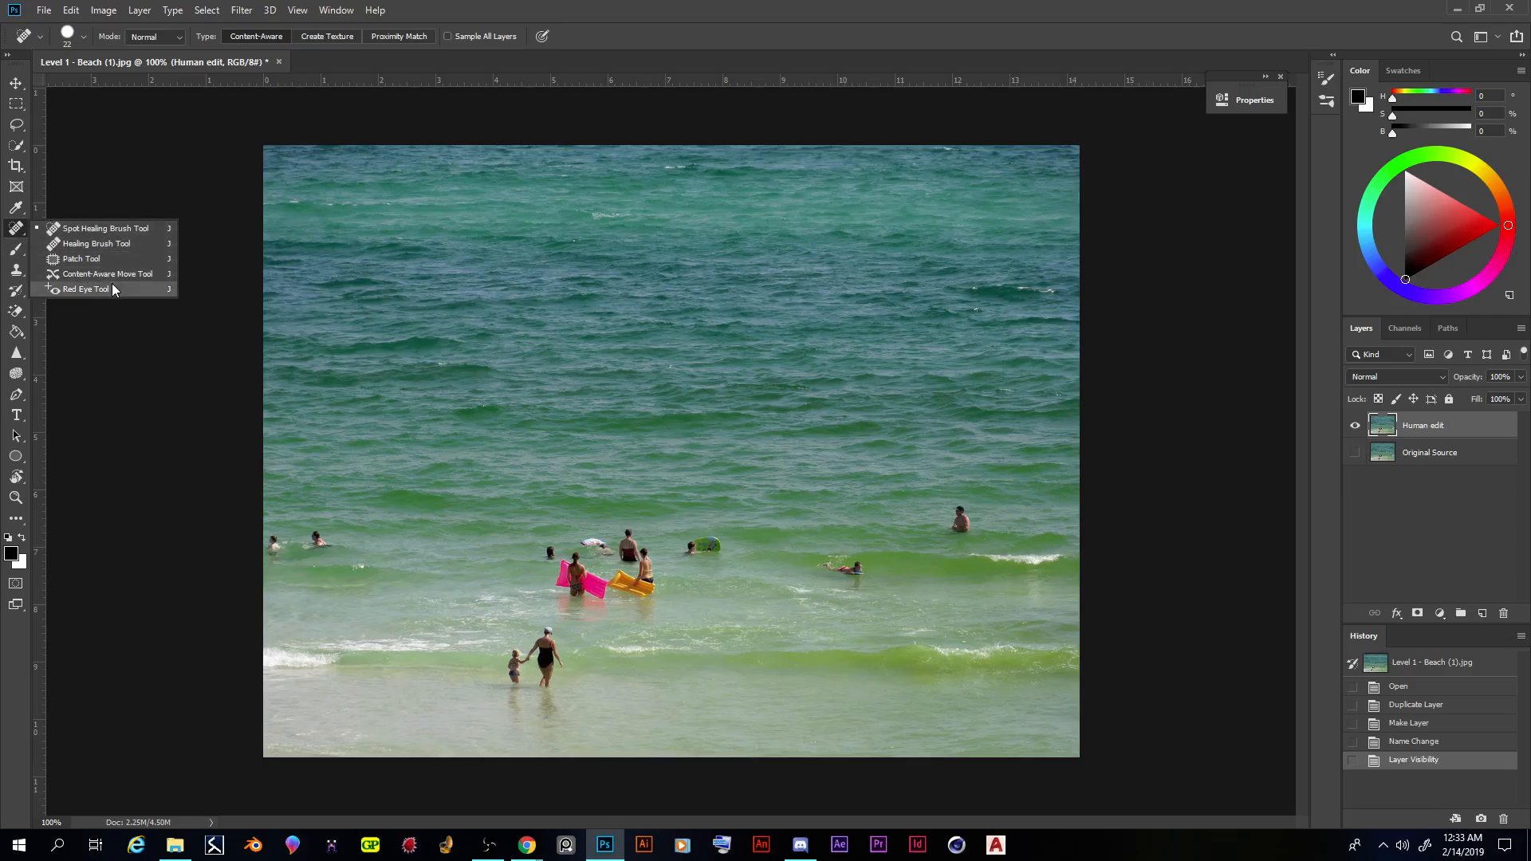
{"action": "left_click", "coordinate": [14, 275]}
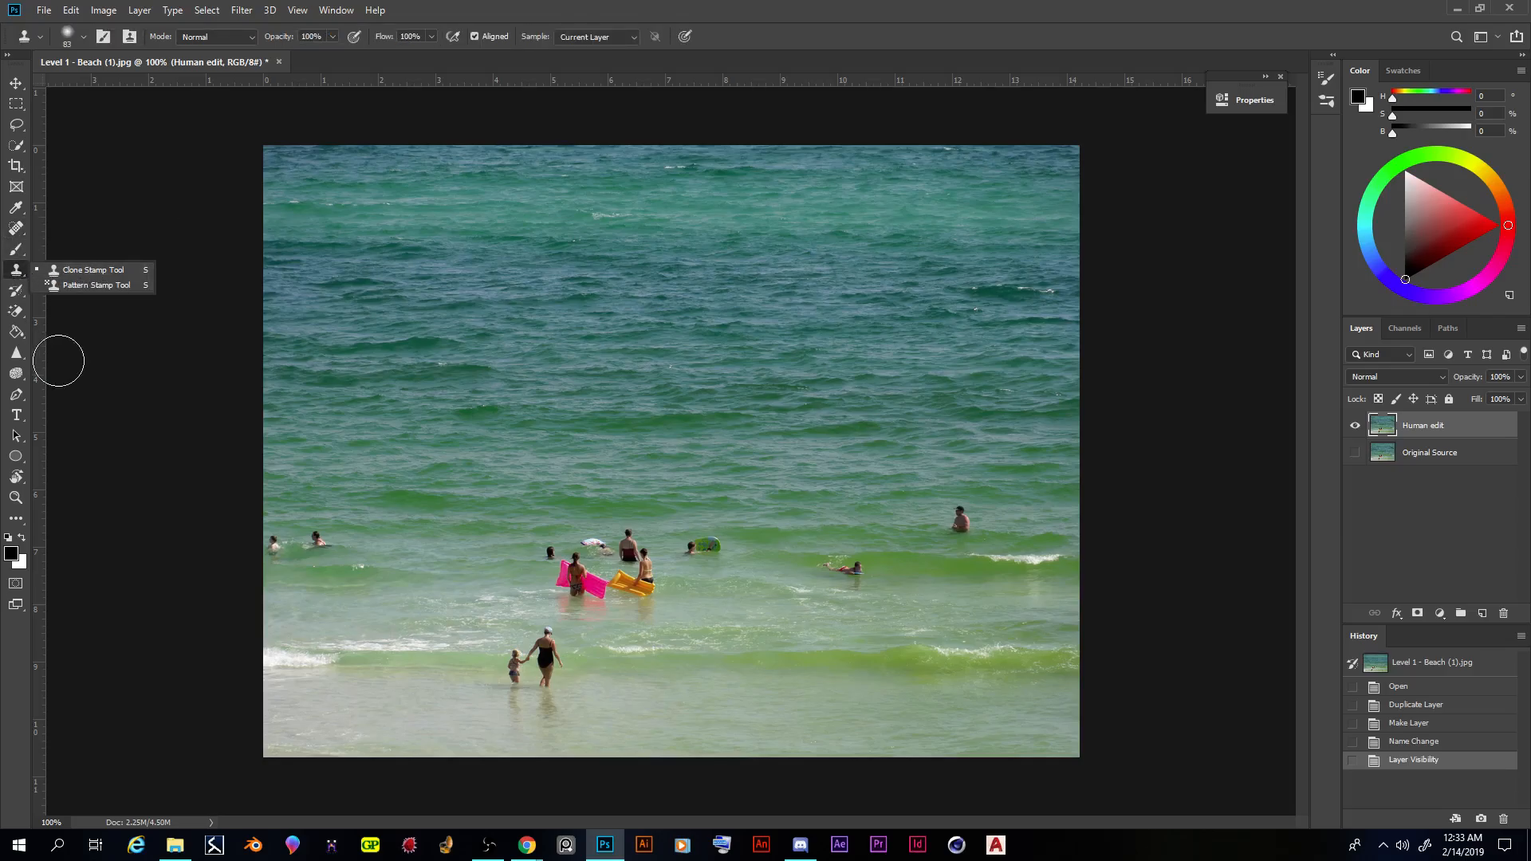
{"action": "left_click", "coordinate": [71, 9]}
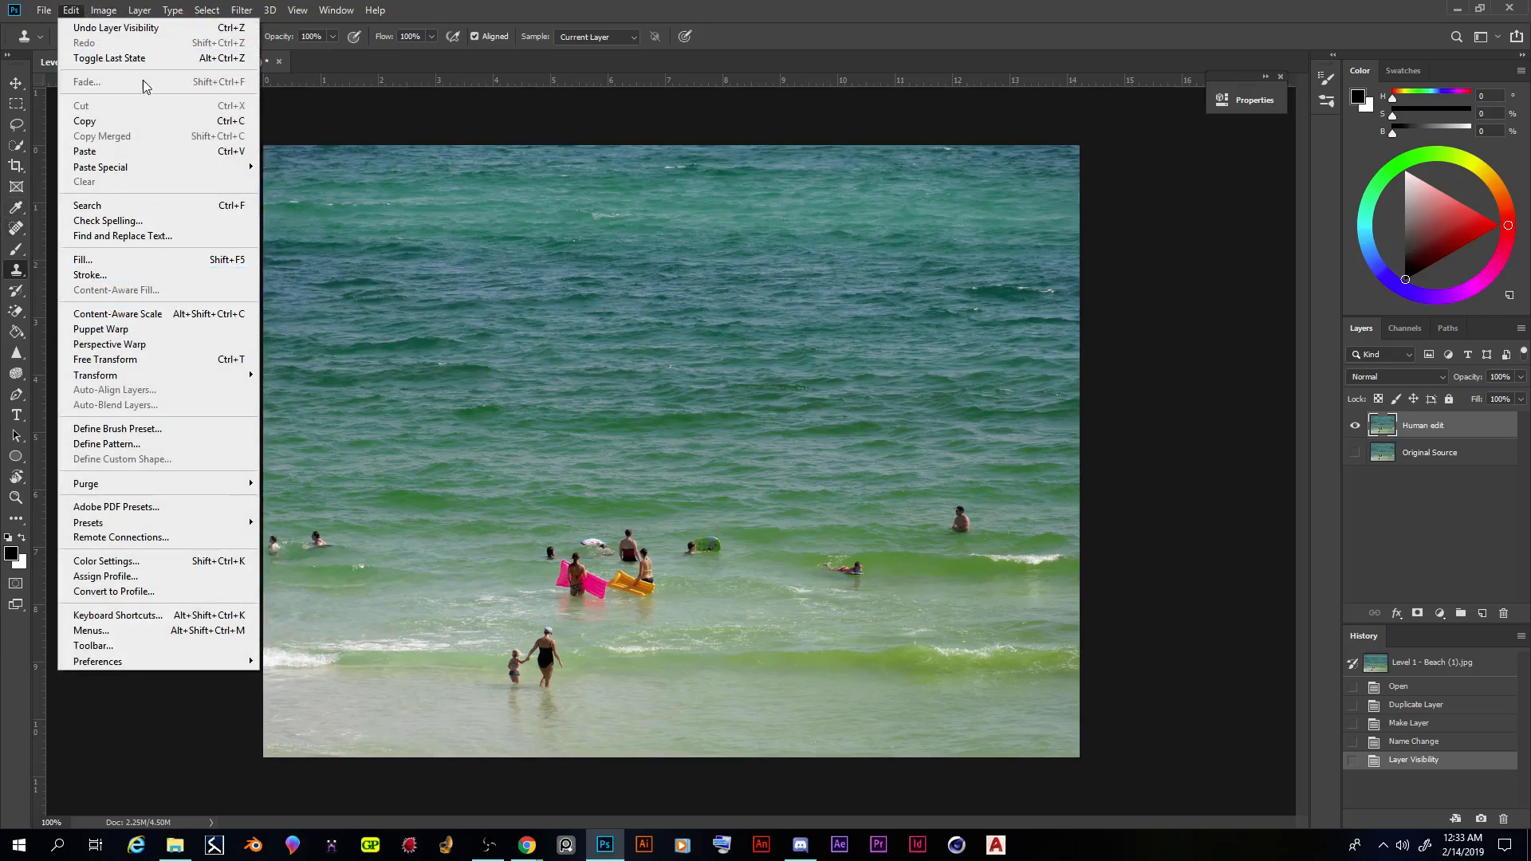
{"action": "left_click", "coordinate": [104, 260]}
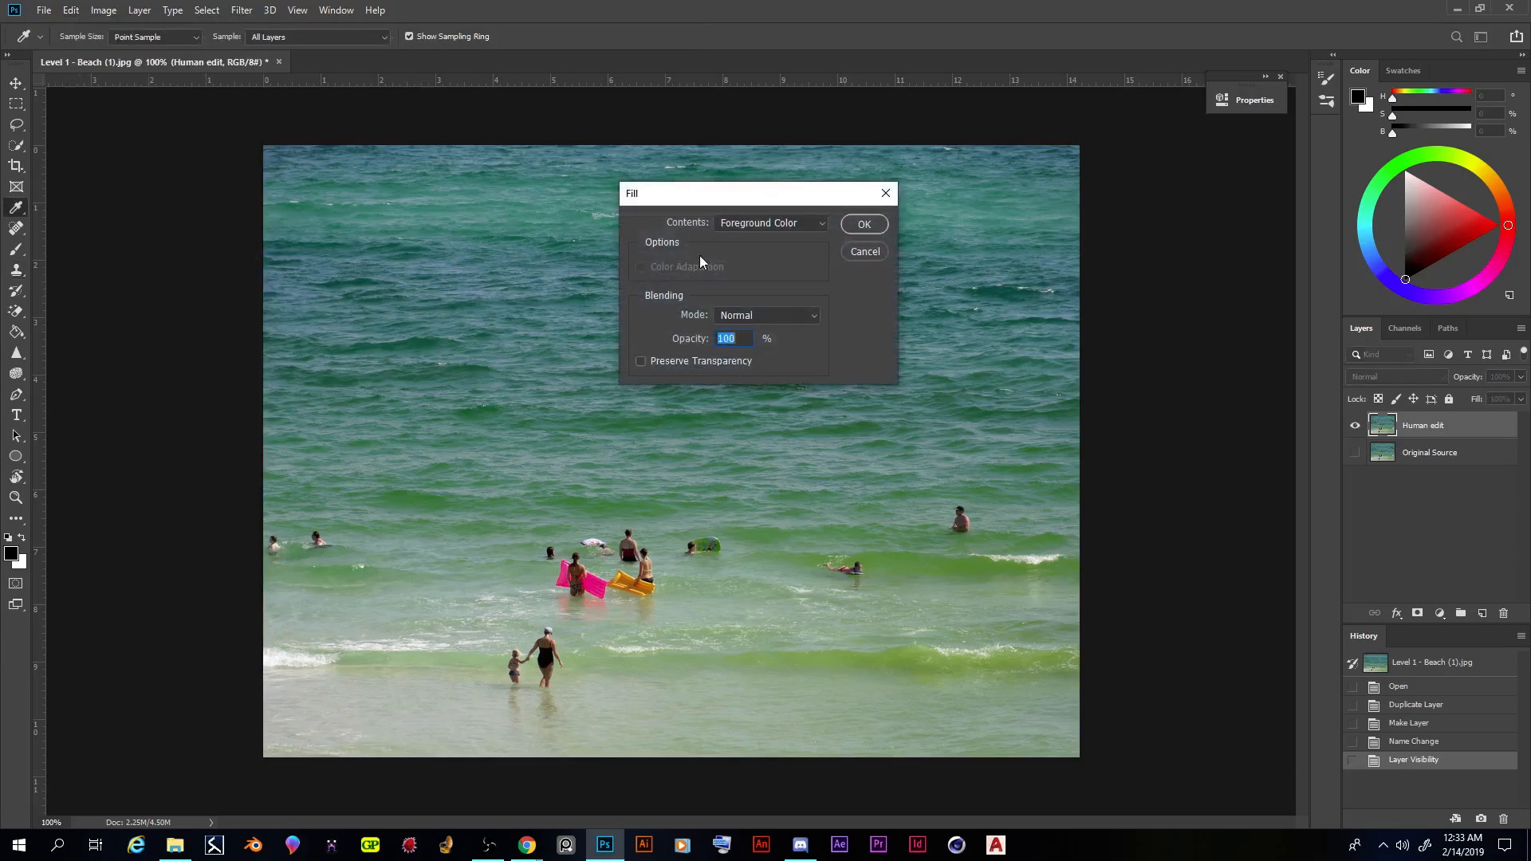
{"action": "left_click", "coordinate": [782, 227]}
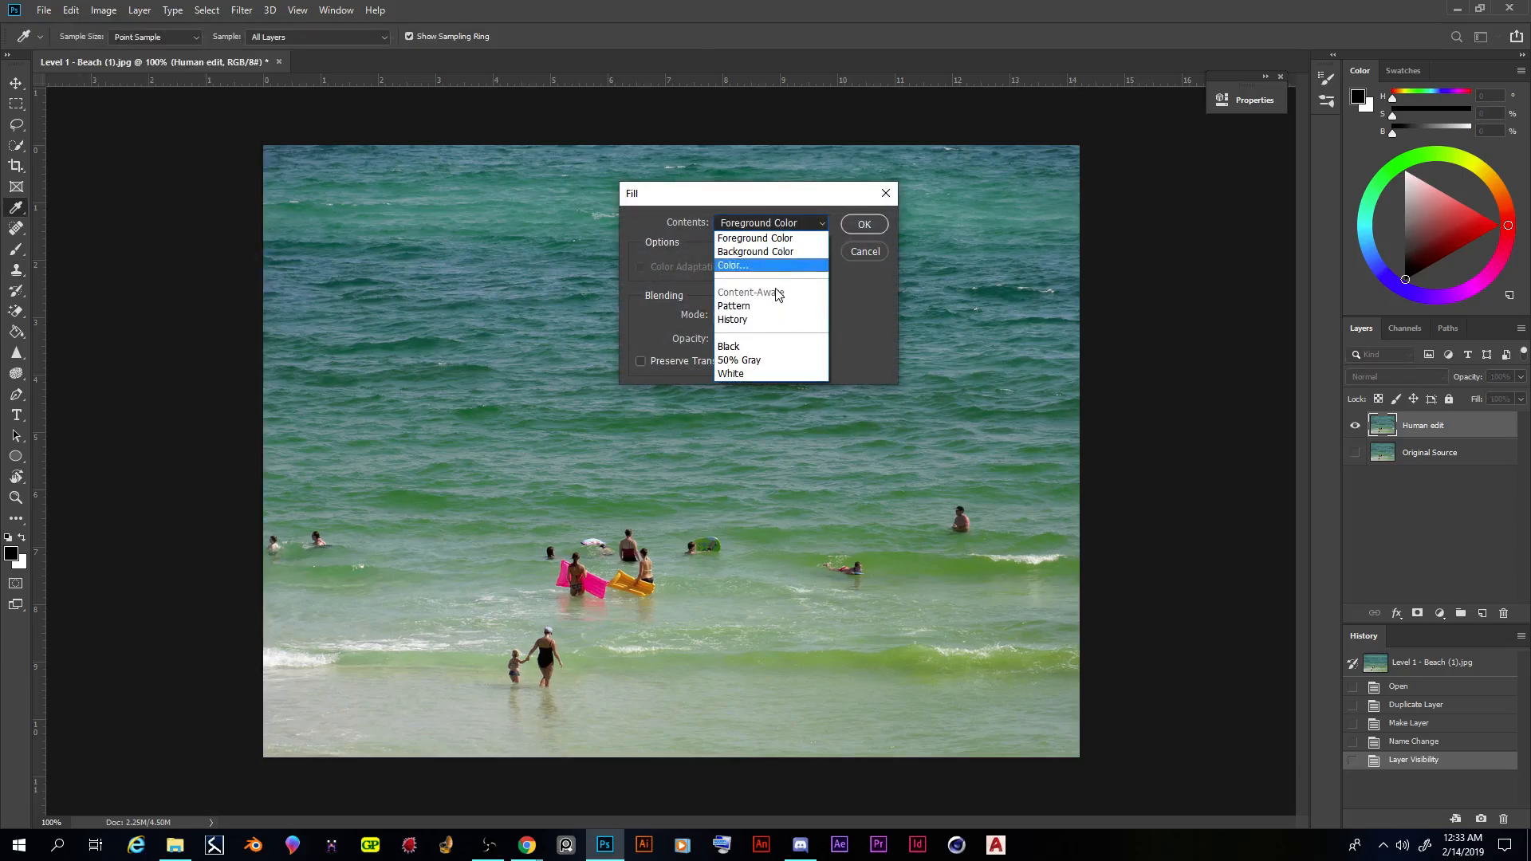
{"action": "left_click", "coordinate": [876, 252]}
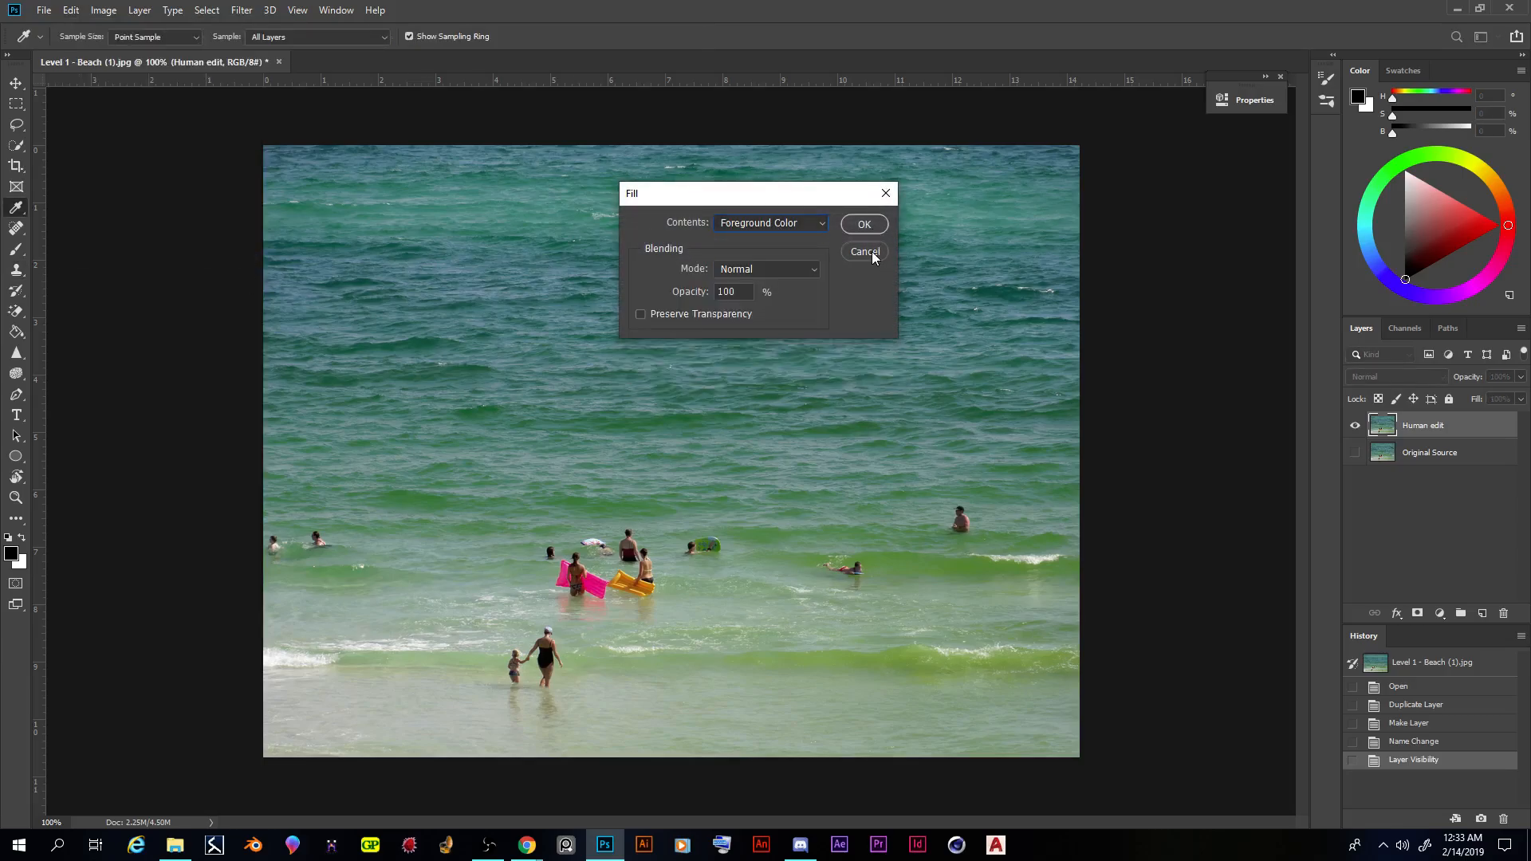
- Dismiss the Fill settings and choose the Spot Healing Brush with a brush size of 53 px
{"action": "left_click", "coordinate": [873, 251]}
{"action": "left_click", "coordinate": [16, 228]}
{"action": "left_click", "coordinate": [80, 231]}
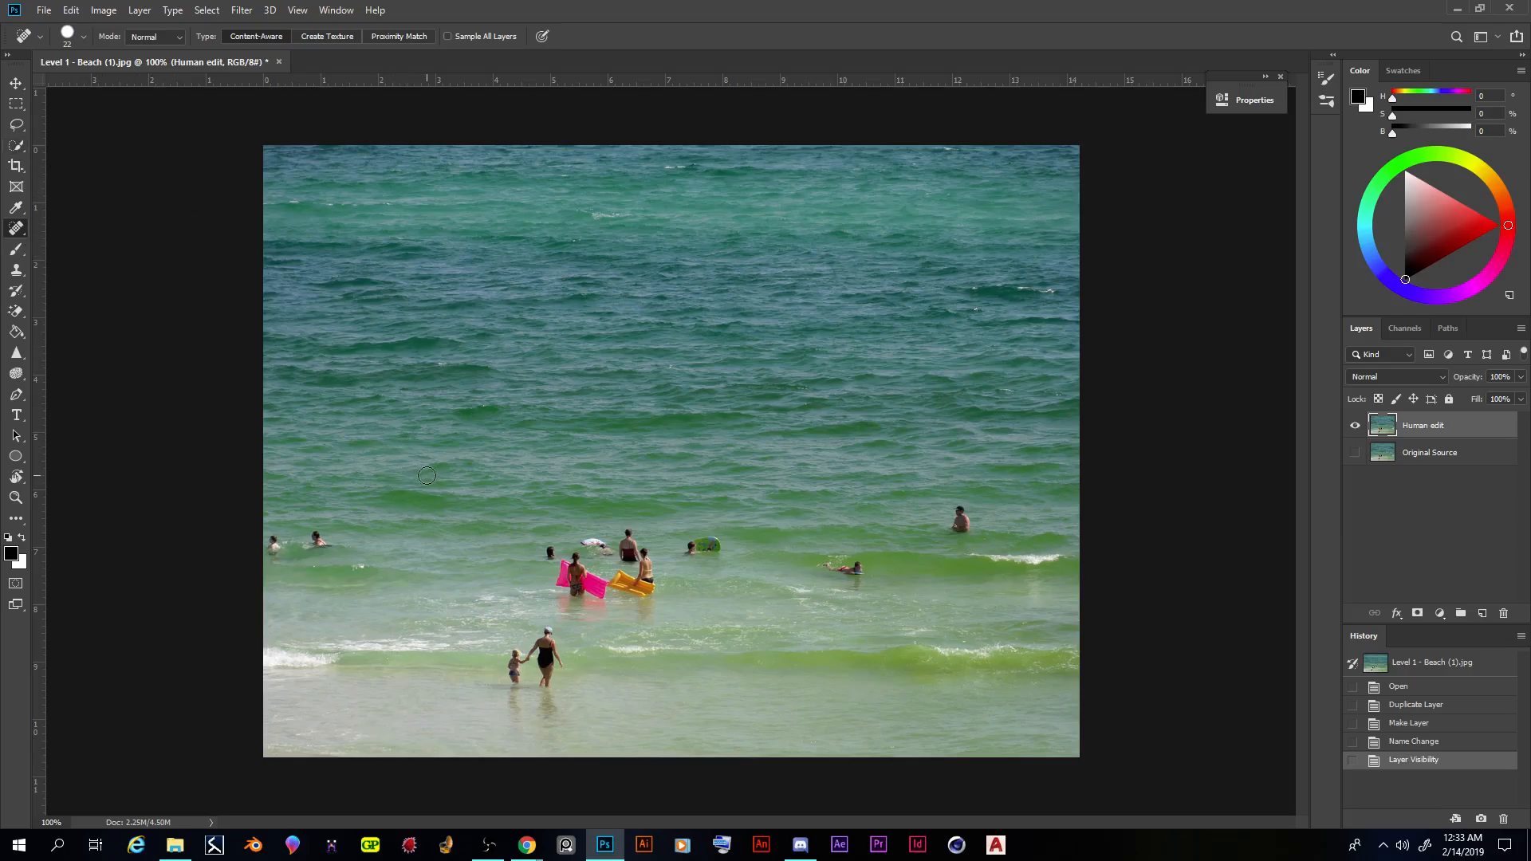
{"action": "right_click", "coordinate": [16, 230]}
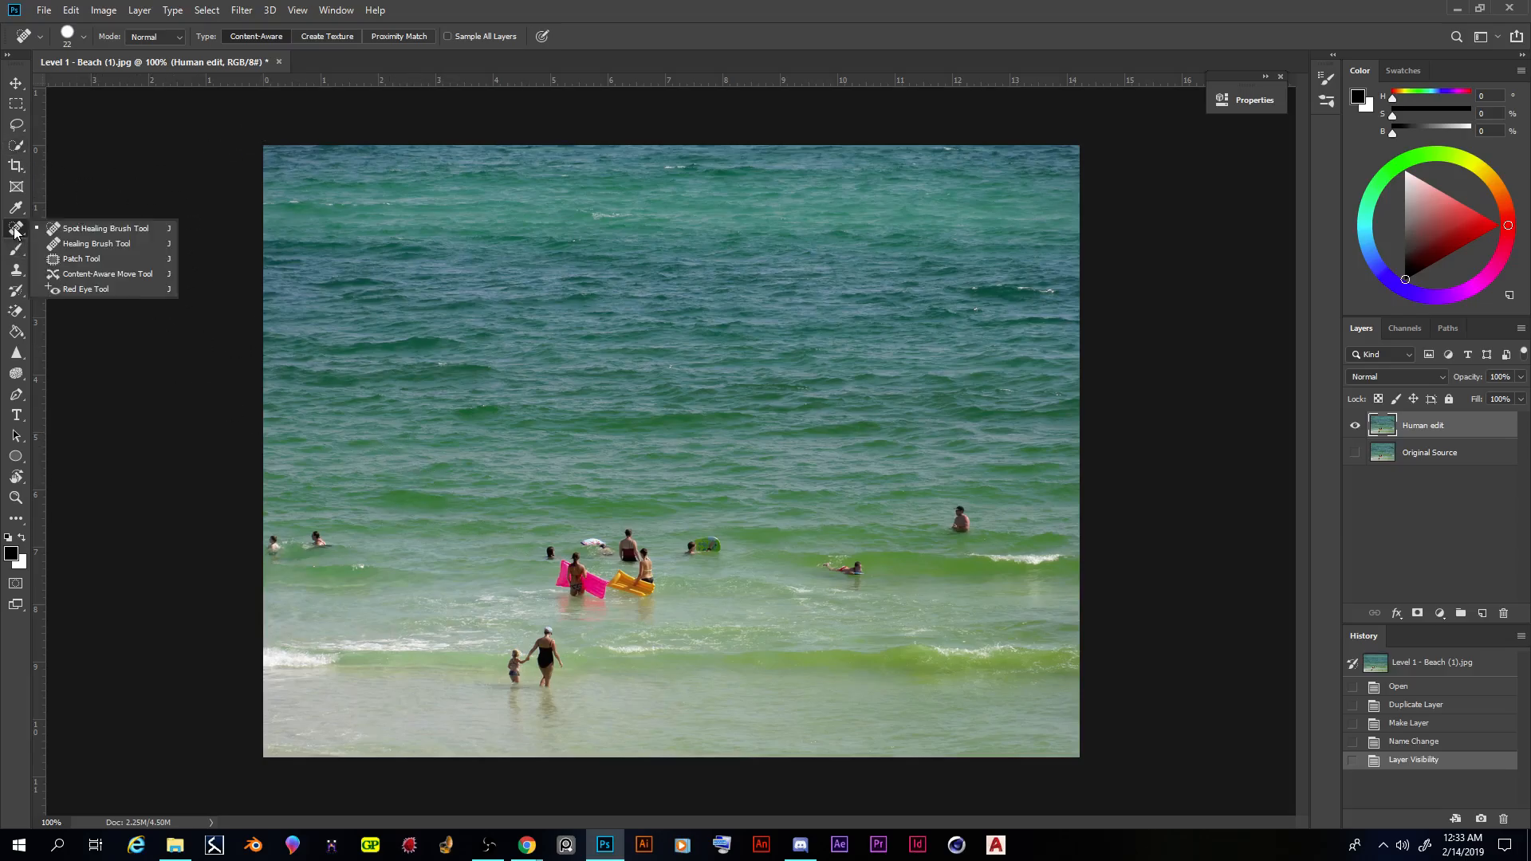
{"action": "right_click", "coordinate": [502, 464]}
{"action": "left_click_drag", "start_coordinate": [545, 498], "coordinate": [566, 498]}
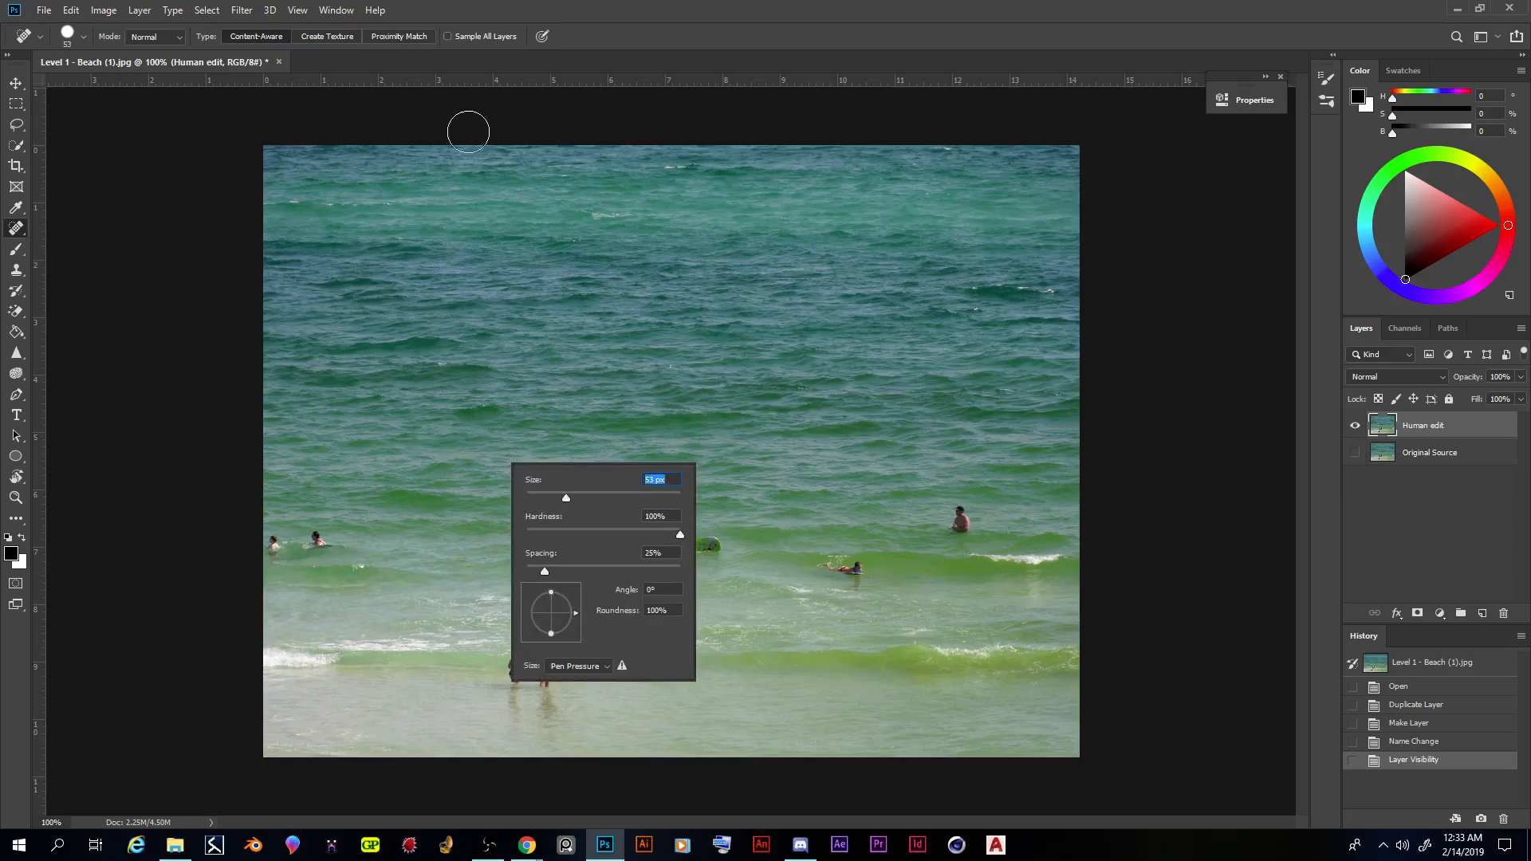
{"action": "left_click", "coordinate": [592, 44]}
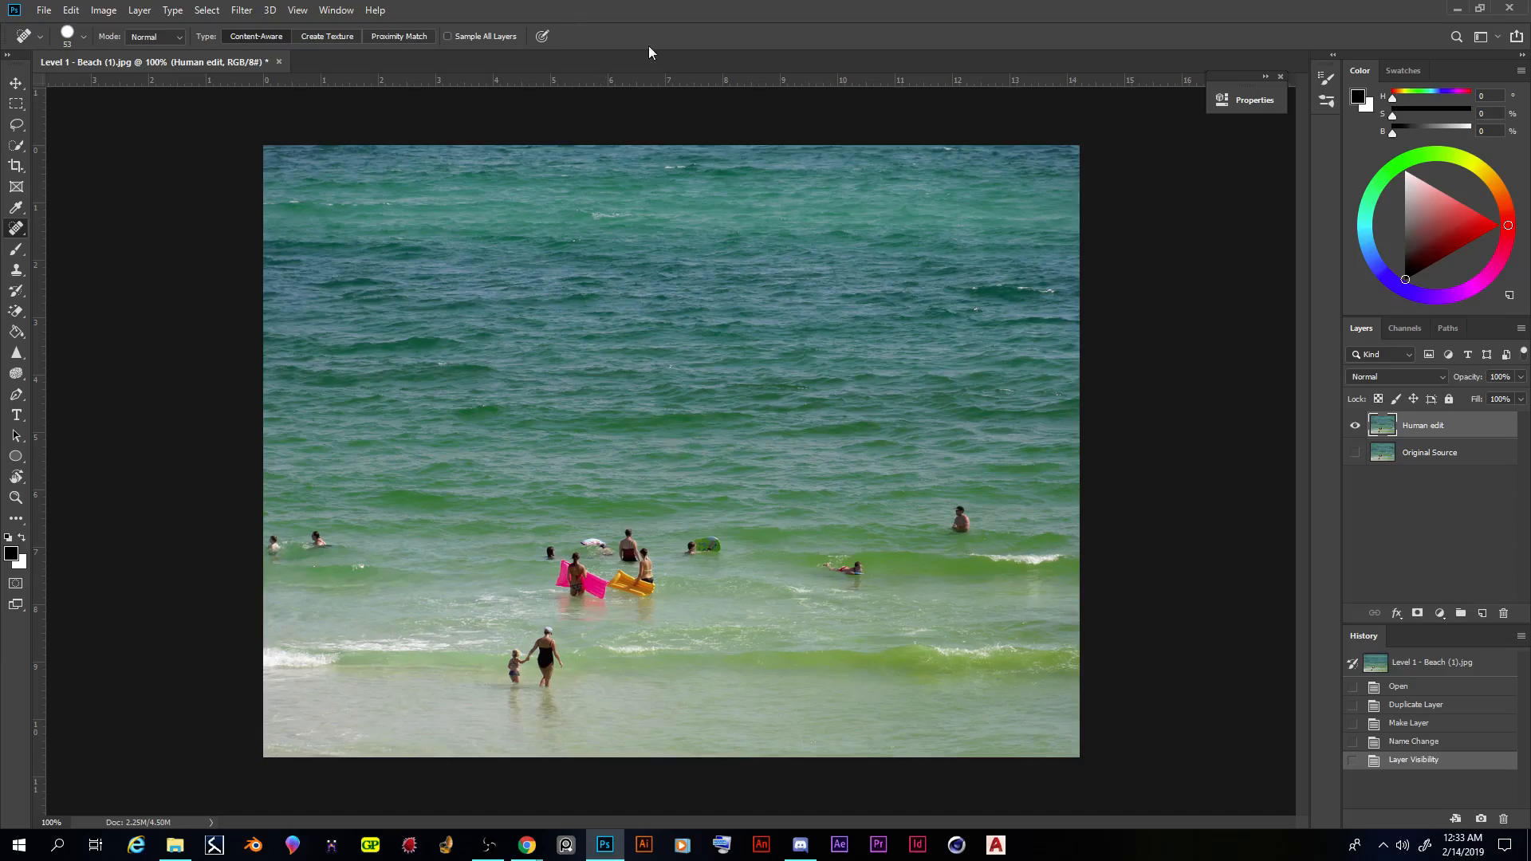
- Review the Spot Healing Brush tip options and rotate the tip angle to 1°
{"action": "left_click", "coordinate": [83, 38]}
{"action": "left_click", "coordinate": [66, 38]}
{"action": "left_click", "coordinate": [65, 38]}
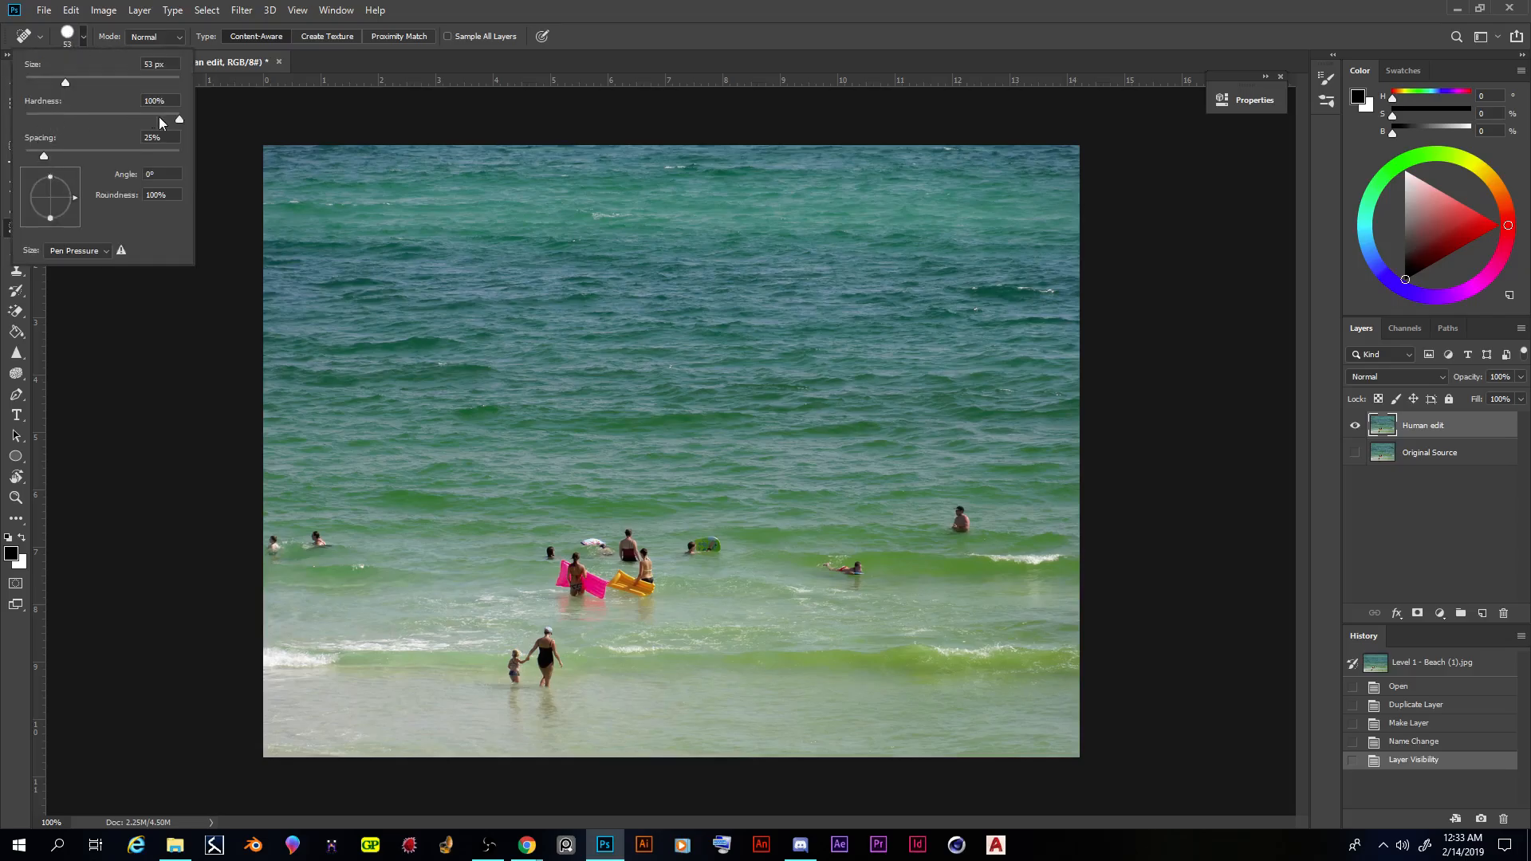
{"action": "left_click", "coordinate": [82, 40]}
{"action": "left_click", "coordinate": [82, 37]}
{"action": "left_click_drag", "start_coordinate": [72, 204], "coordinate": [49, 222]}
{"action": "key", "text": "shift+Tab"}
{"action": "left_click_drag", "start_coordinate": [75, 198], "coordinate": [75, 195]}
{"action": "left_click", "coordinate": [75, 198]}
- Test the hard brush on the second swimmer from the left, undo it, and set the brush hardness to 30%
{"action": "left_click", "coordinate": [319, 540]}
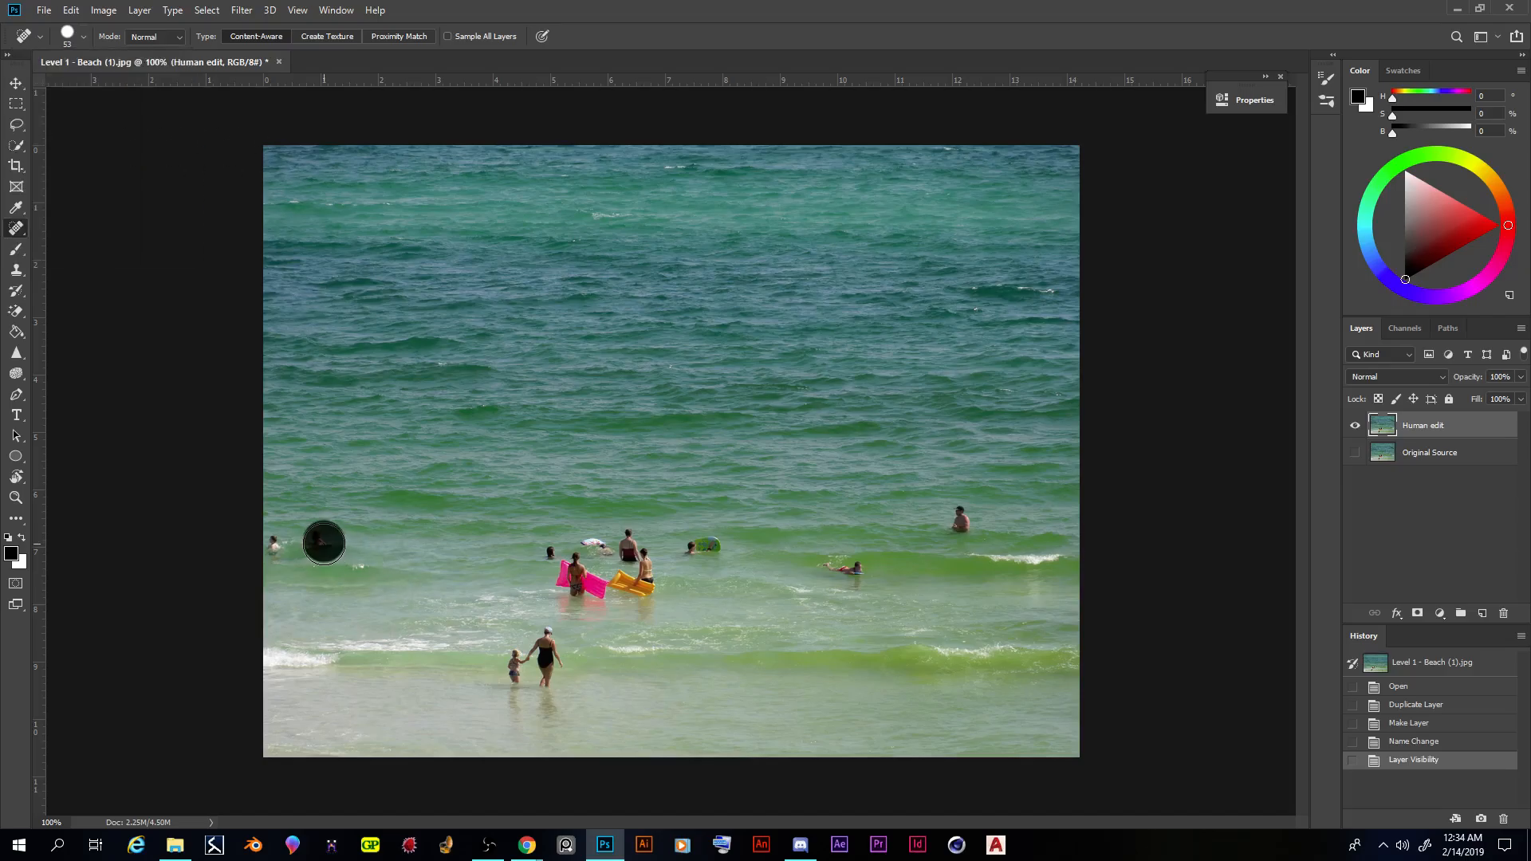
{"action": "key", "text": "ctrl+z"}
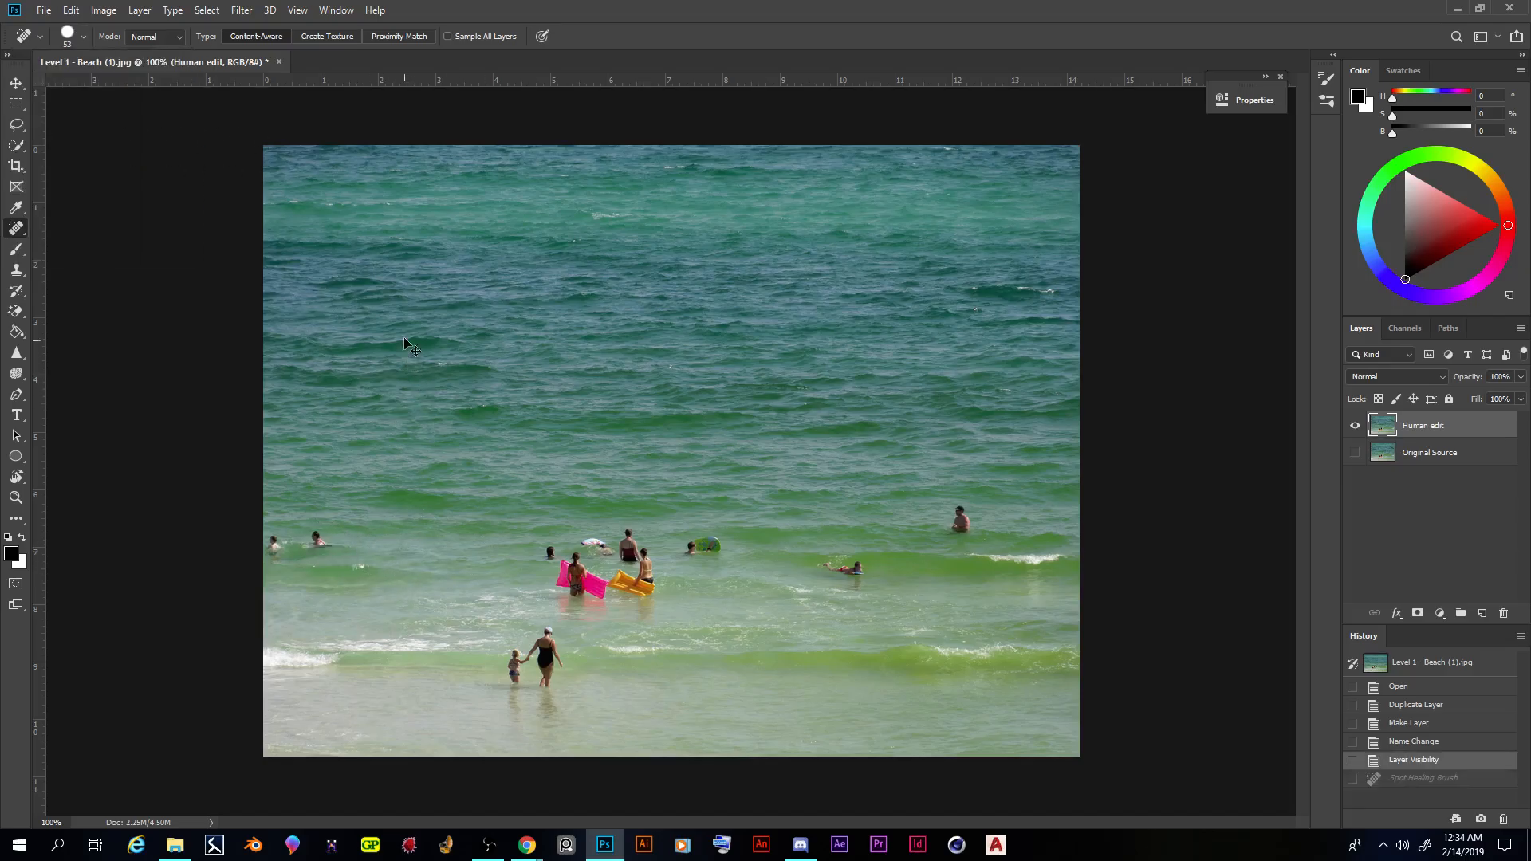
{"action": "left_click", "coordinate": [83, 36]}
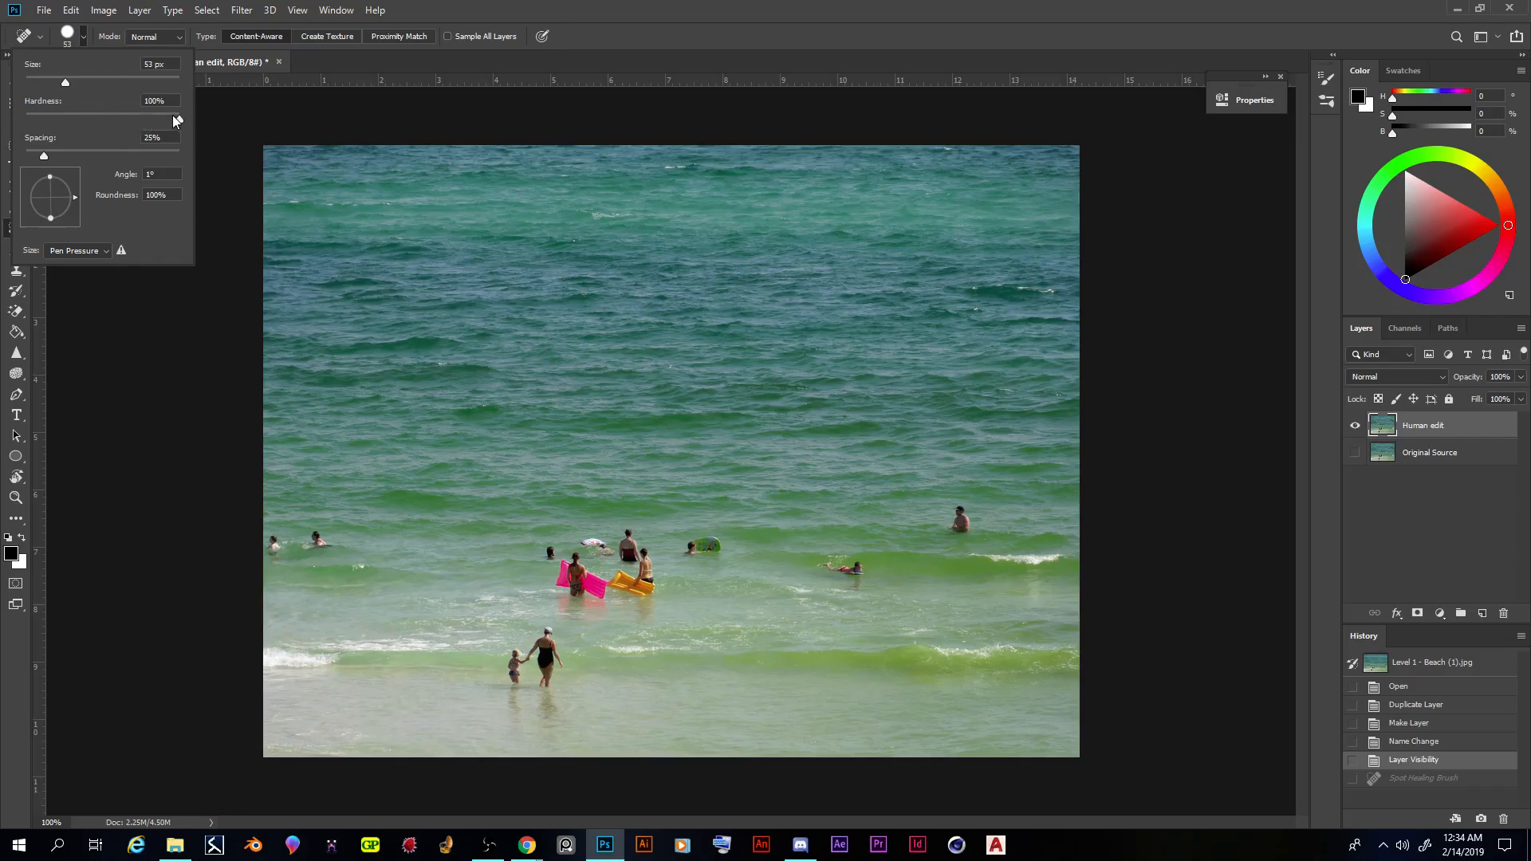
{"action": "left_click_drag", "start_coordinate": [172, 117], "coordinate": [72, 118]}
{"action": "left_click", "coordinate": [371, 67]}
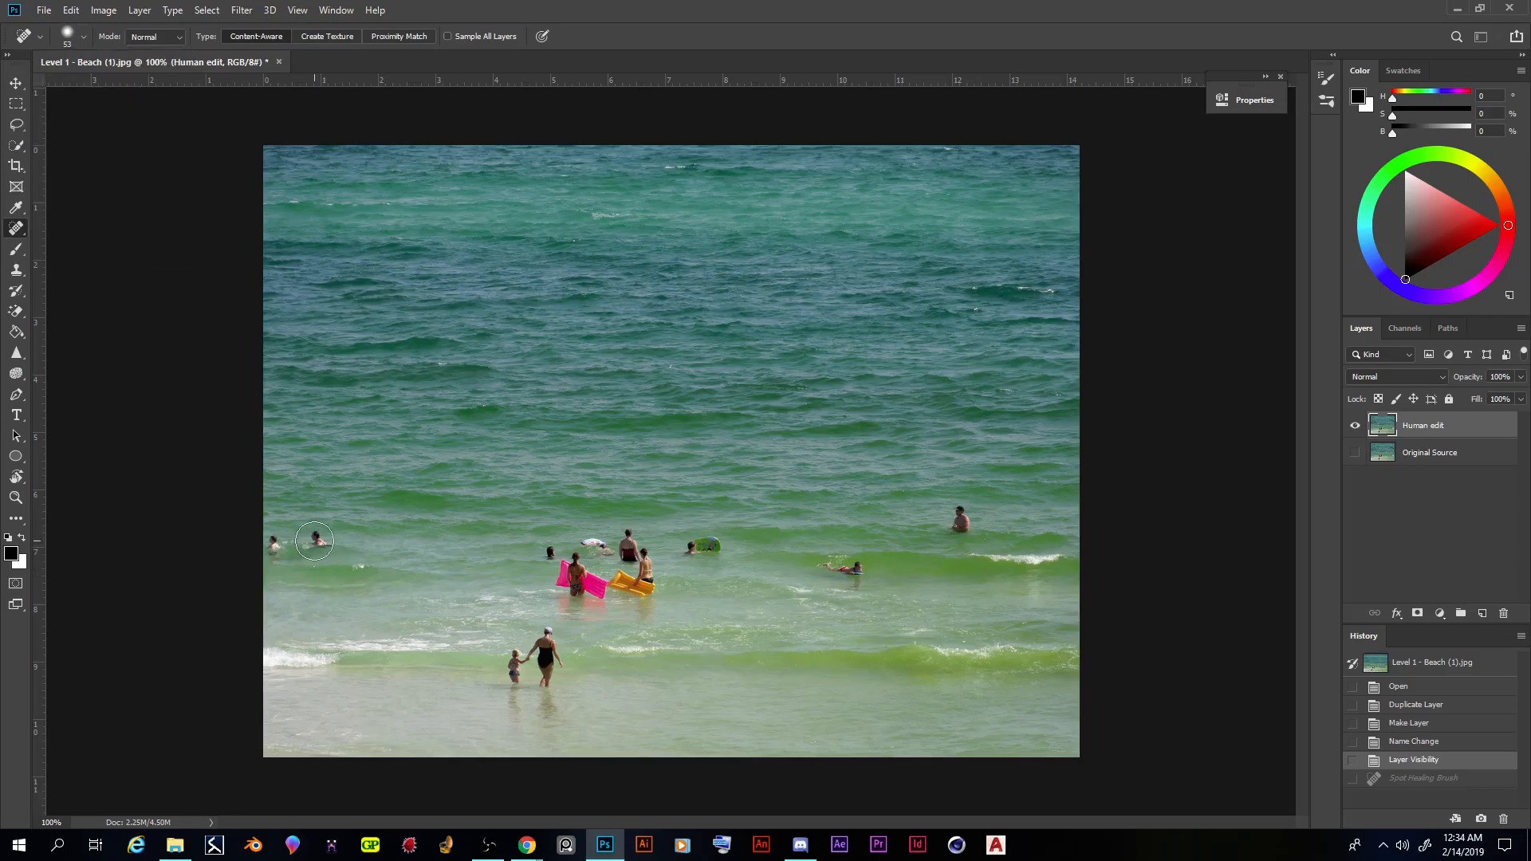
- Try the Spot Healing Brush on the two leftmost swimmers, the swimmer right of centre and the bather farthest right
{"action": "left_click", "coordinate": [318, 541]}
{"action": "left_click", "coordinate": [275, 546]}
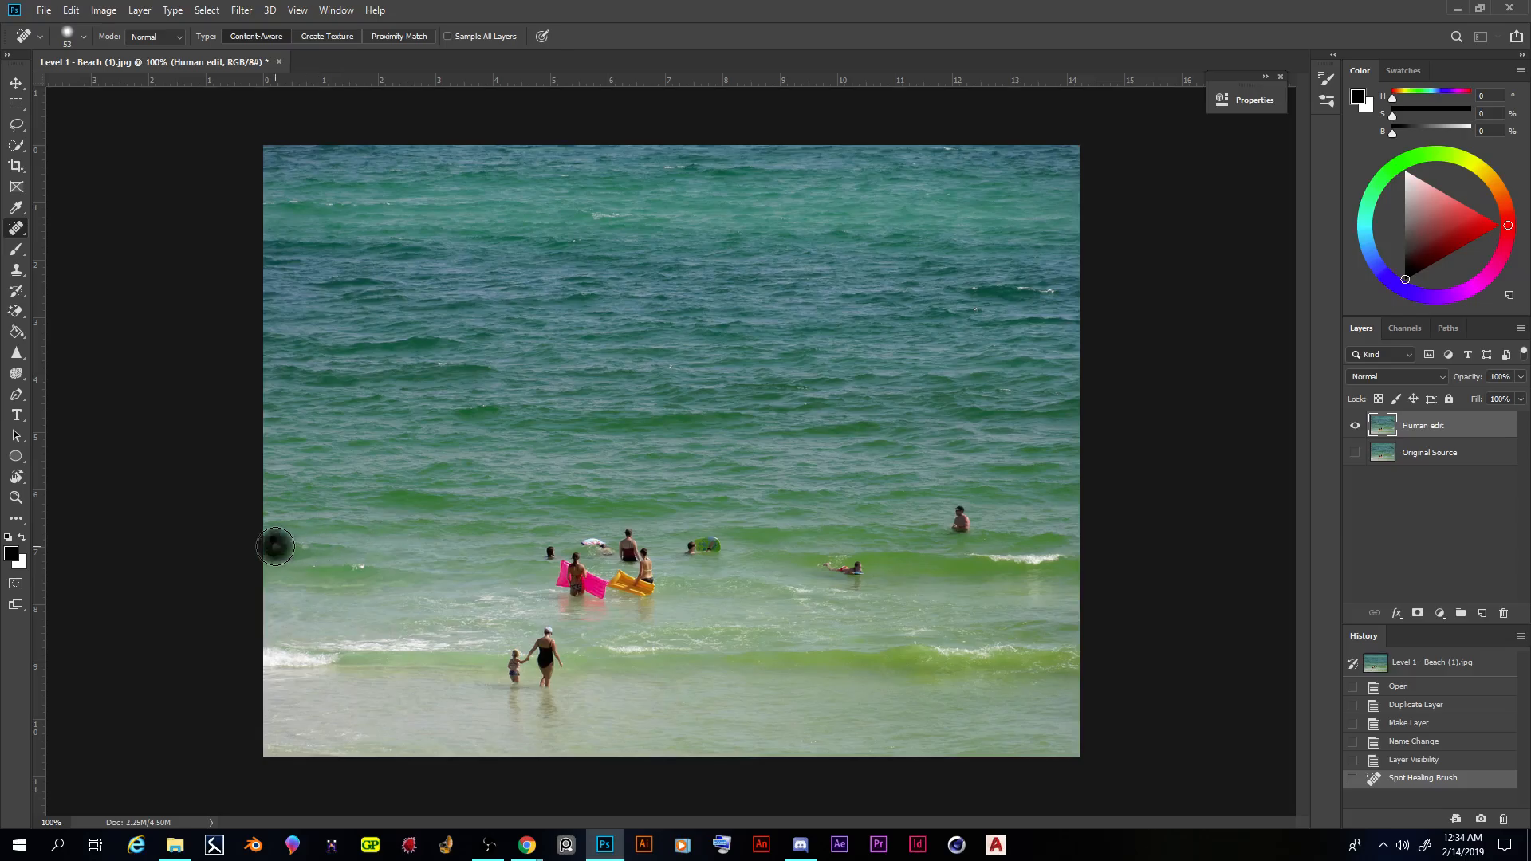
{"action": "left_click_drag", "start_coordinate": [870, 568], "coordinate": [823, 566]}
{"action": "left_click", "coordinate": [853, 583]}
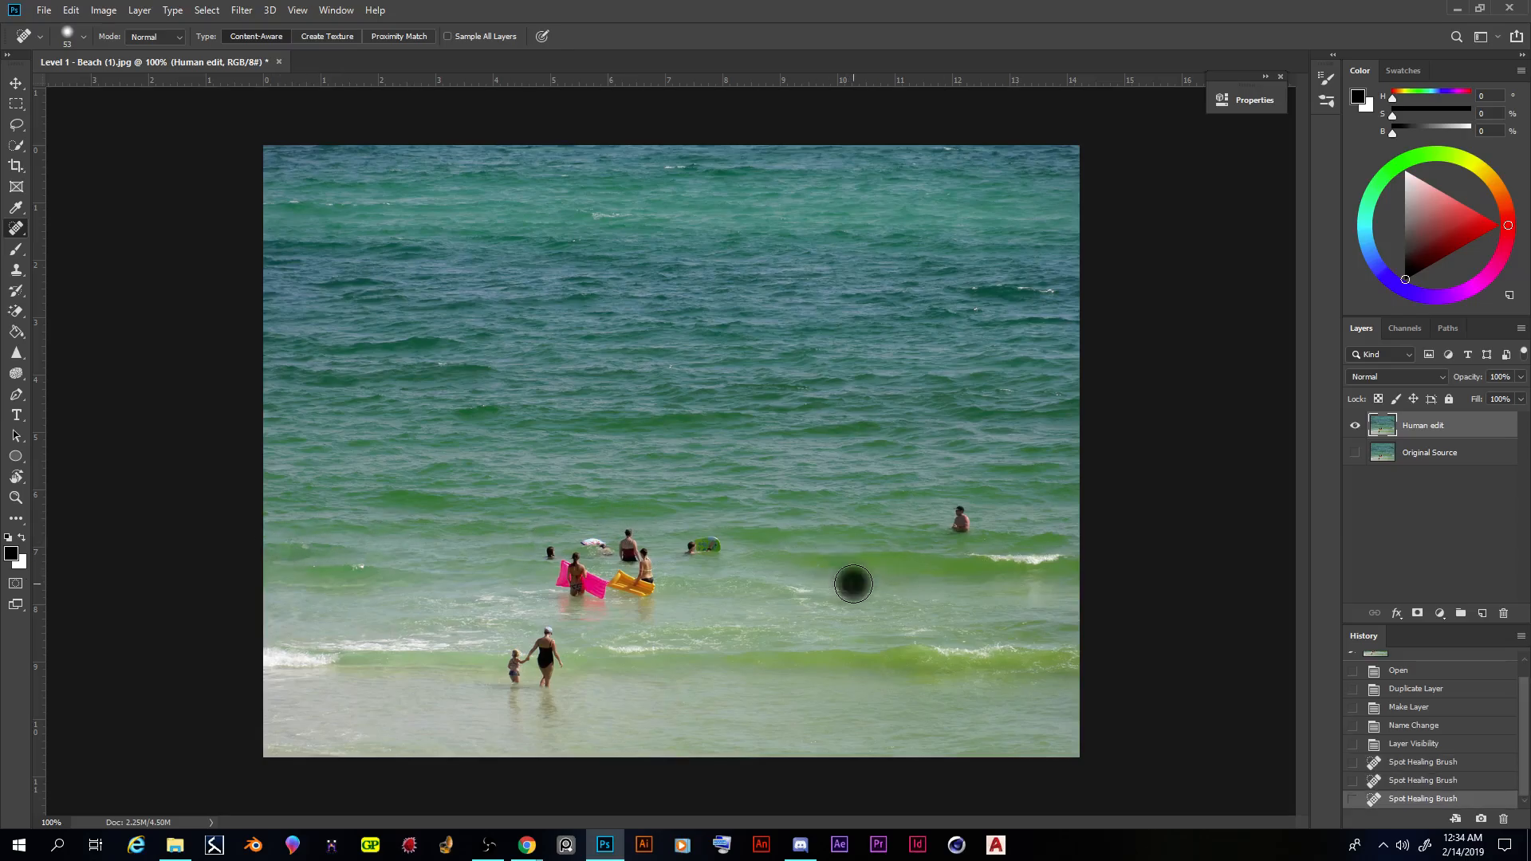
{"action": "left_click", "coordinate": [823, 571]}
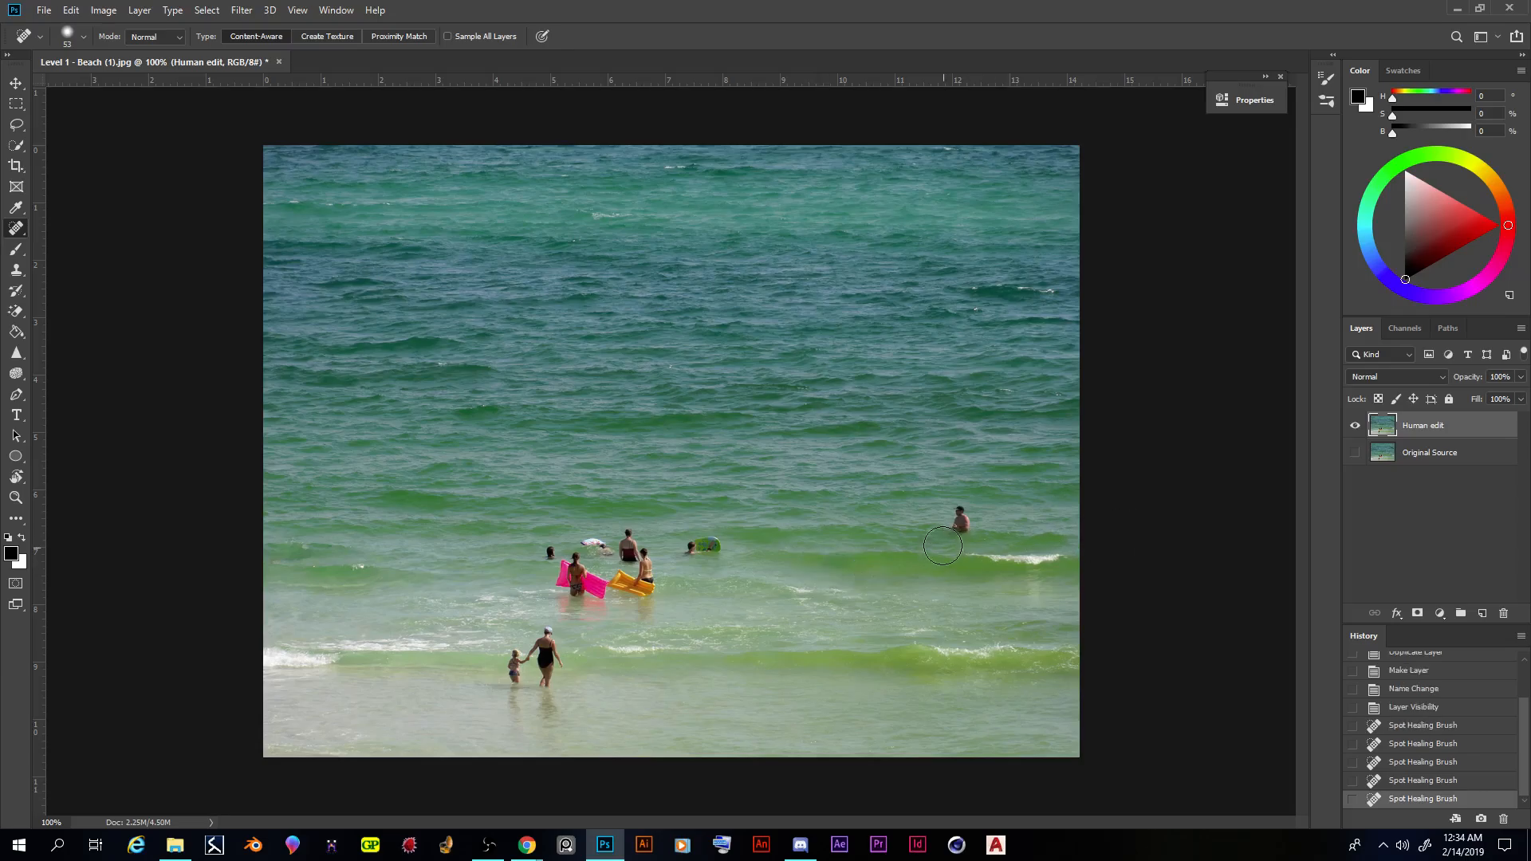
{"action": "left_click", "coordinate": [959, 519]}
{"action": "left_click", "coordinate": [961, 508]}
{"action": "left_click", "coordinate": [955, 527]}
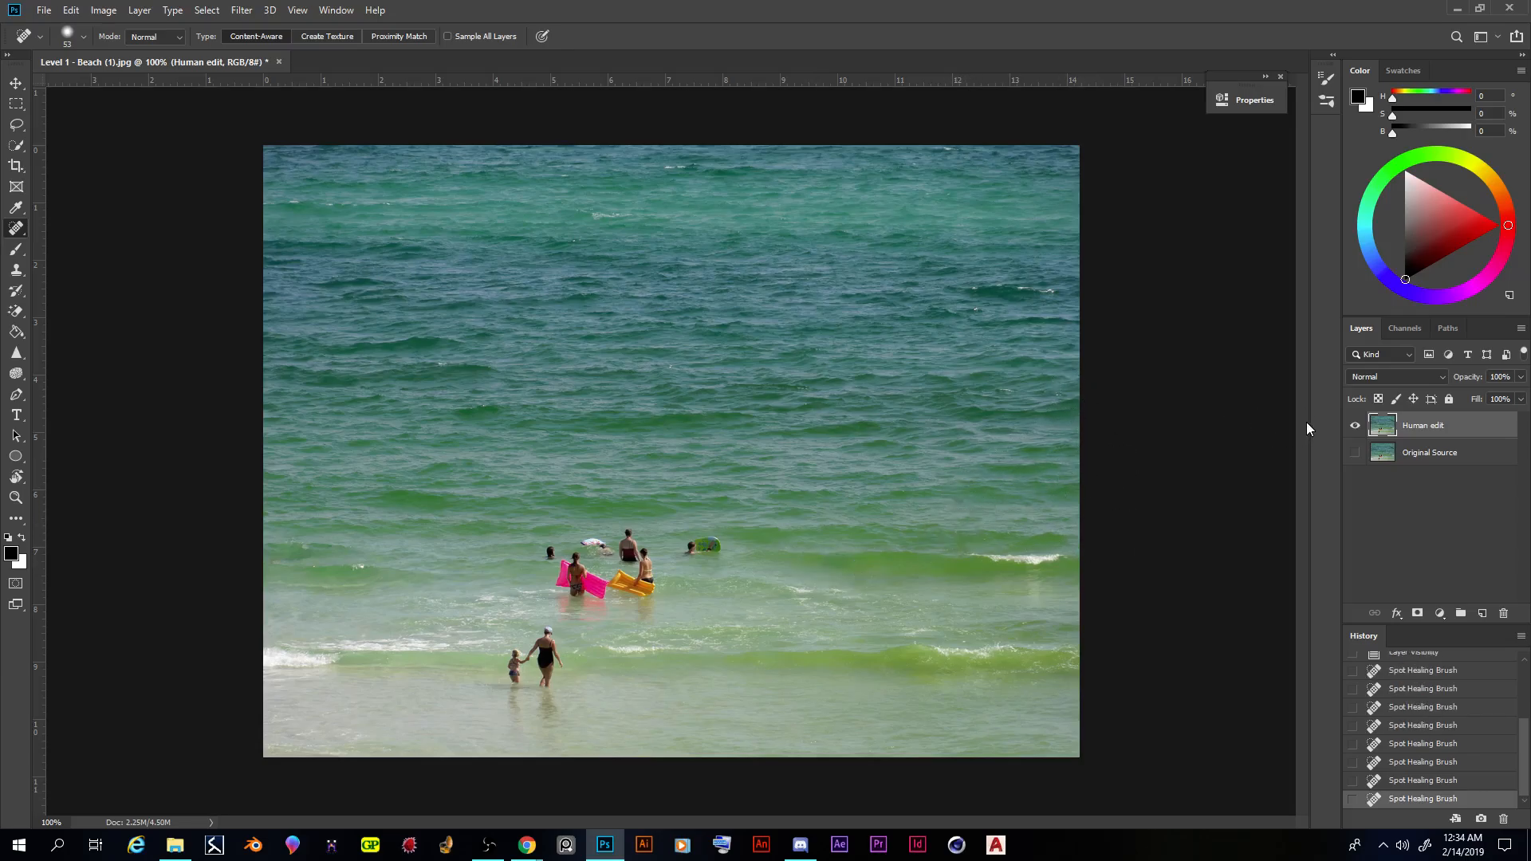
- Enlarge the Spot Healing Brush to 87 px and try to remove the swimmer with the green float
{"action": "right_click", "coordinate": [502, 406]}
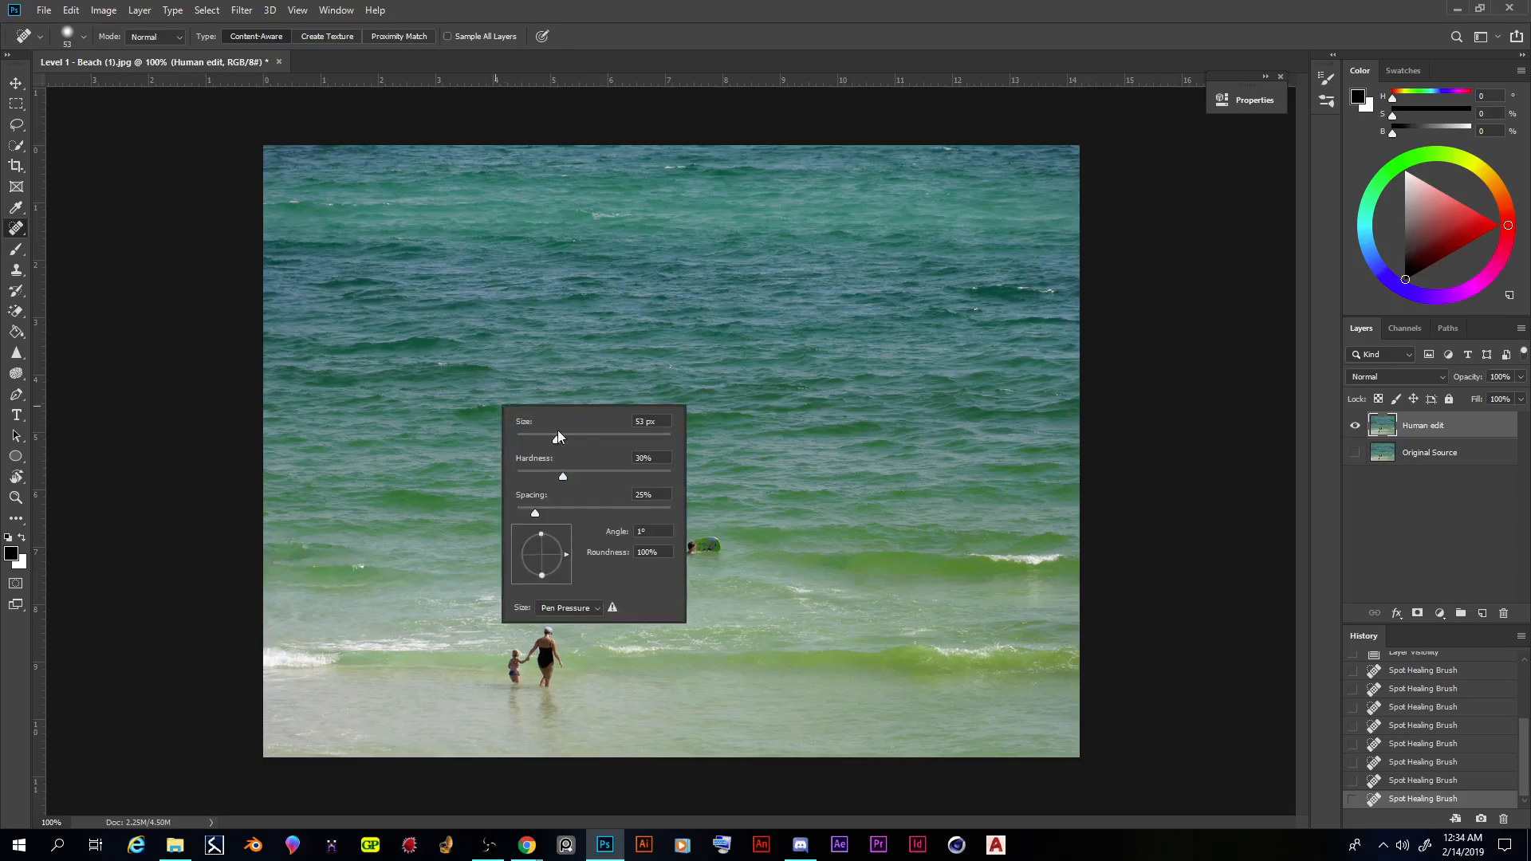
{"action": "left_click", "coordinate": [734, 32]}
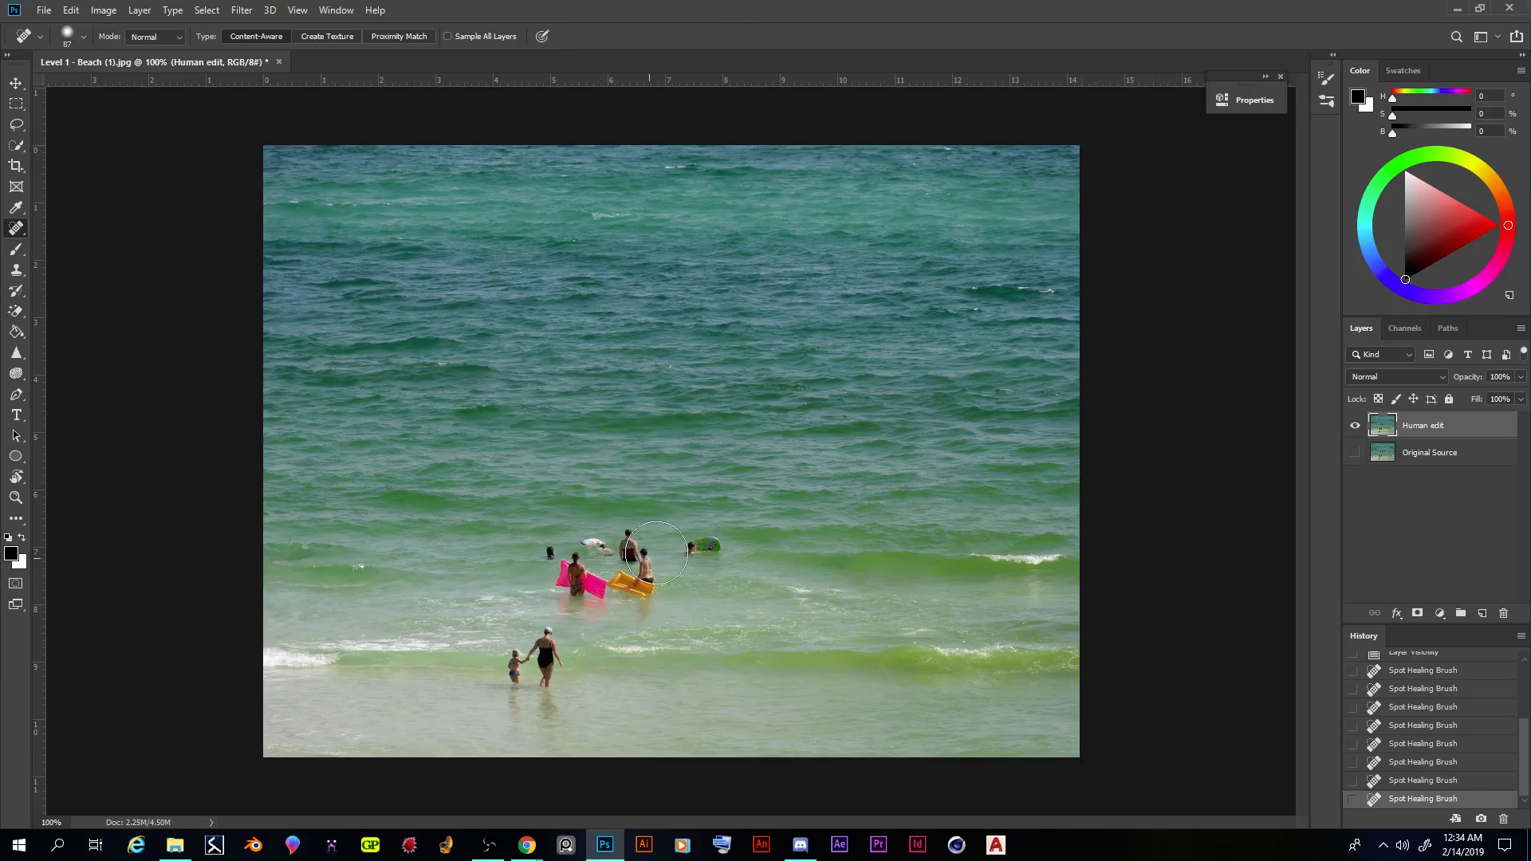
{"action": "left_click", "coordinate": [707, 550]}
{"action": "left_click", "coordinate": [716, 544]}
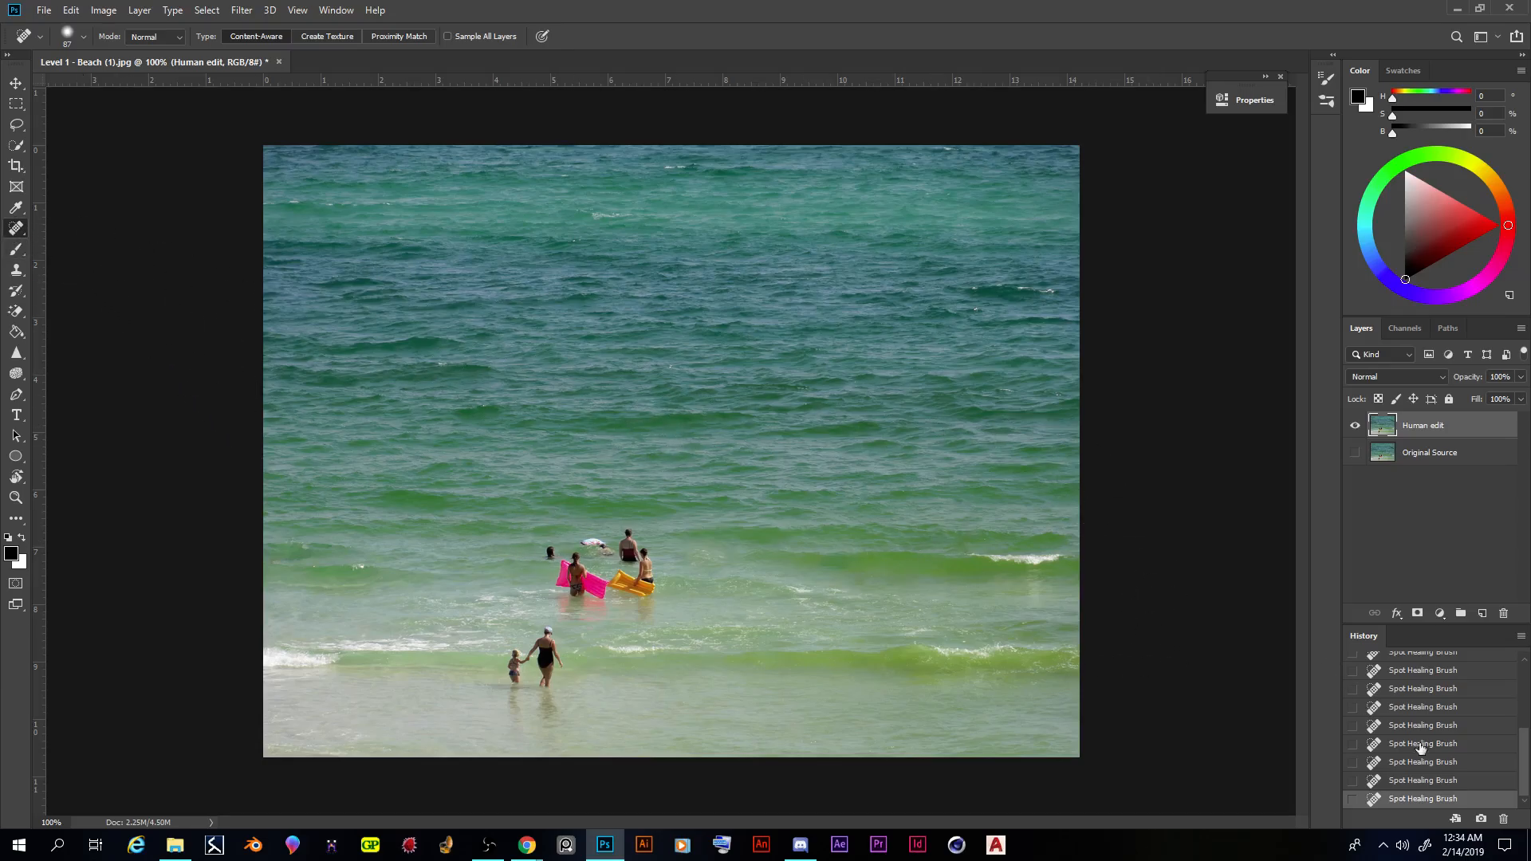
- Step back through the document history, past the healing strokes and layer changes, to the Open state
{"action": "scroll", "coordinate": [1419, 745], "scroll_direction": "up", "scroll_amount": 10}
{"action": "scroll", "coordinate": [1430, 750], "scroll_direction": "down", "scroll_amount": 10}
{"action": "scroll", "coordinate": [1431, 750], "scroll_direction": "up", "scroll_amount": 10}
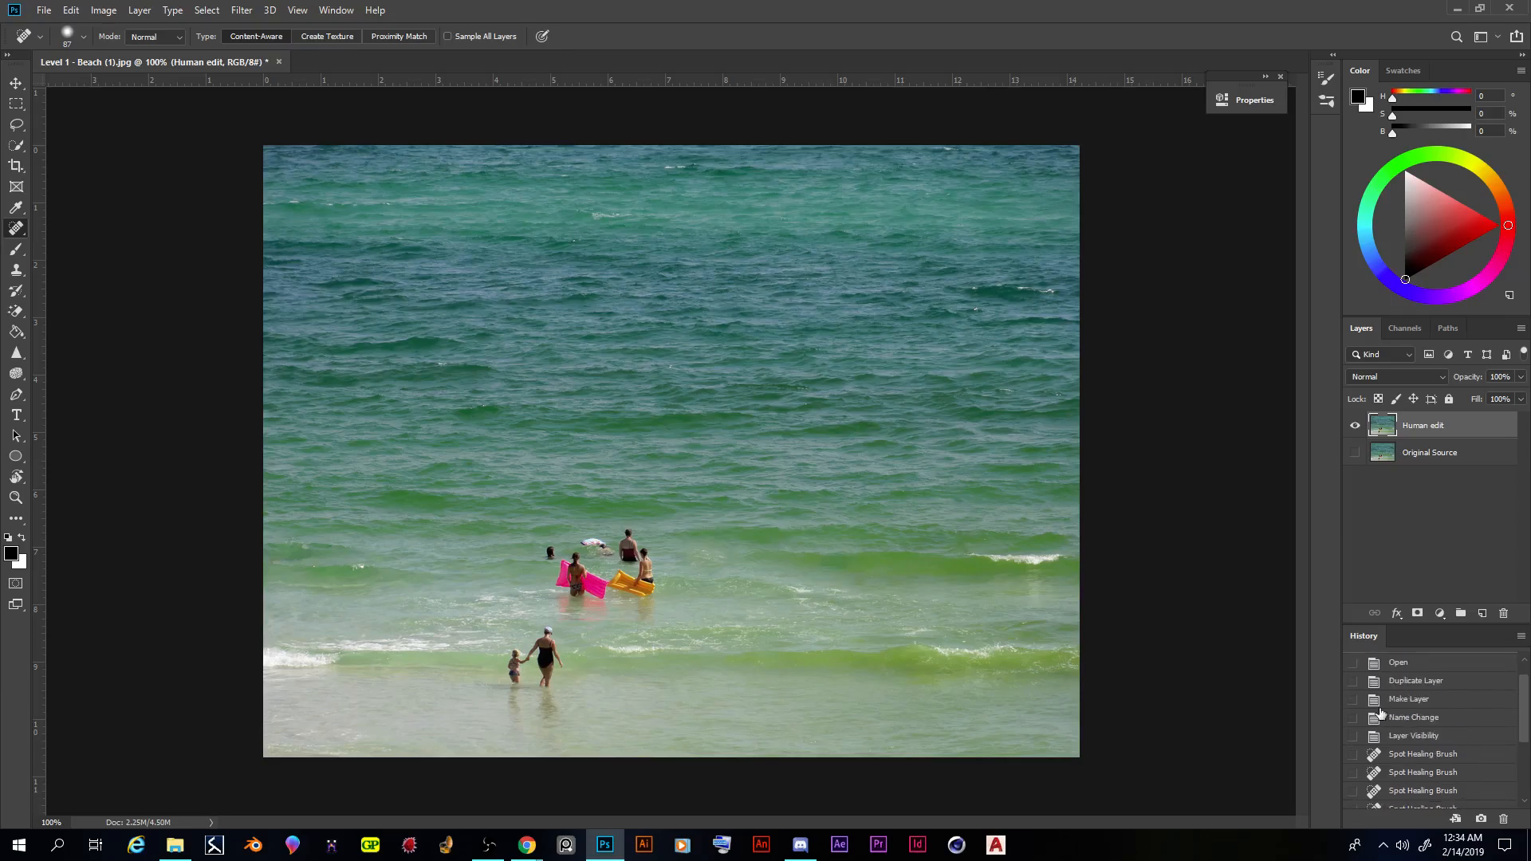
{"action": "scroll", "coordinate": [1421, 754], "scroll_direction": "down", "scroll_amount": 5}
{"action": "scroll", "coordinate": [1424, 713], "scroll_direction": "up", "scroll_amount": 2}
{"action": "scroll", "coordinate": [1523, 740], "scroll_direction": "up", "scroll_amount": 2}
{"action": "scroll", "coordinate": [1523, 740], "scroll_direction": "down", "scroll_amount": 1}
{"action": "left_click", "coordinate": [1429, 729]}
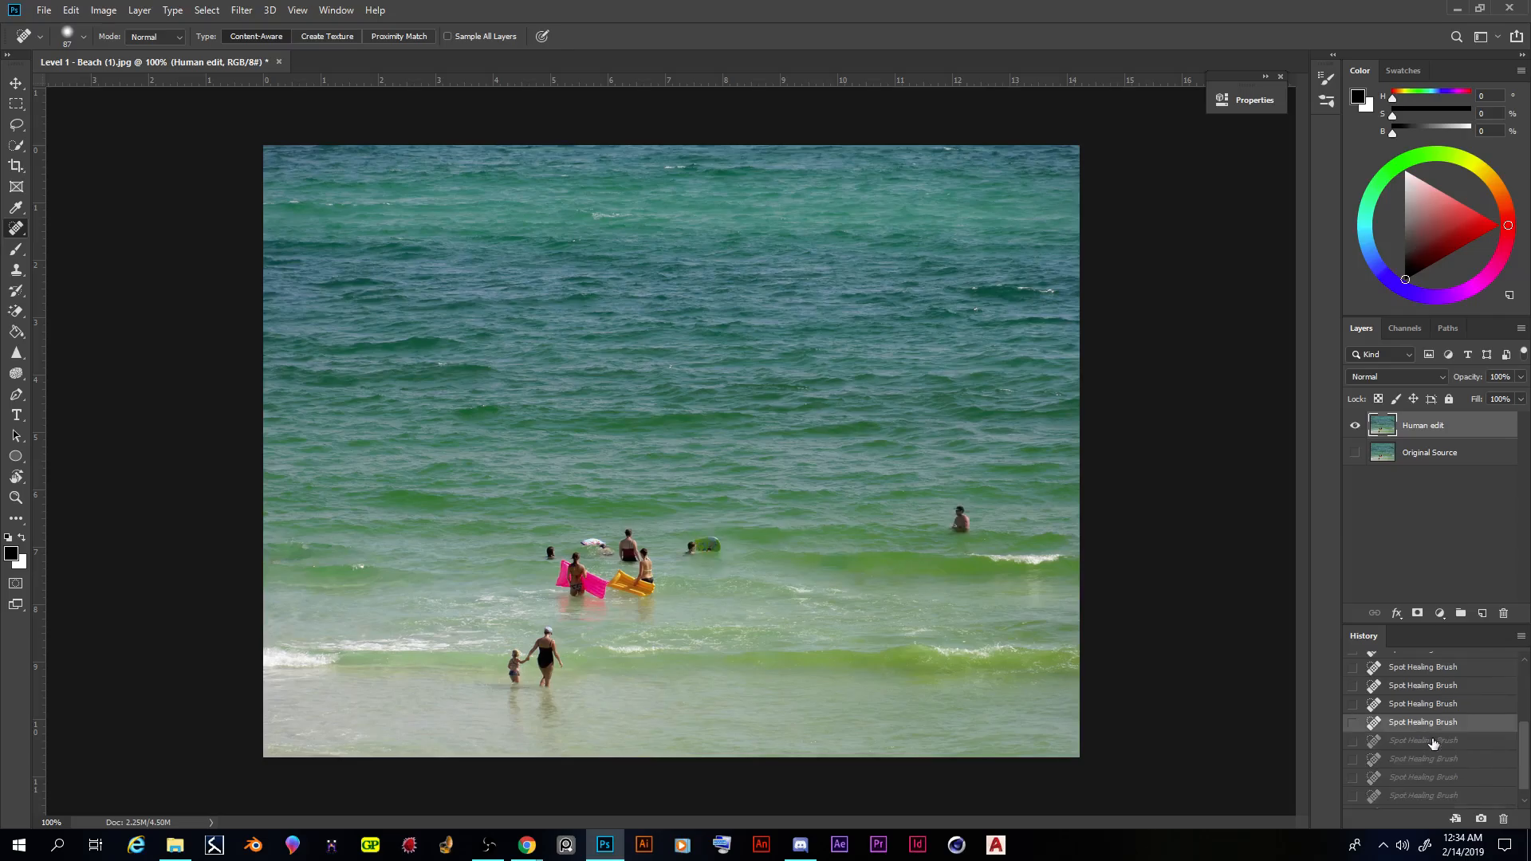
{"action": "scroll", "coordinate": [1434, 743], "scroll_direction": "up", "scroll_amount": 1}
{"action": "left_click", "coordinate": [1413, 729]}
{"action": "left_click", "coordinate": [1416, 711]}
{"action": "left_click", "coordinate": [1421, 692]}
{"action": "left_click", "coordinate": [1425, 676]}
{"action": "scroll", "coordinate": [1425, 686], "scroll_direction": "up", "scroll_amount": 2}
{"action": "left_click", "coordinate": [1406, 703]}
{"action": "left_click", "coordinate": [1407, 684]}
{"action": "left_click", "coordinate": [1409, 665]}
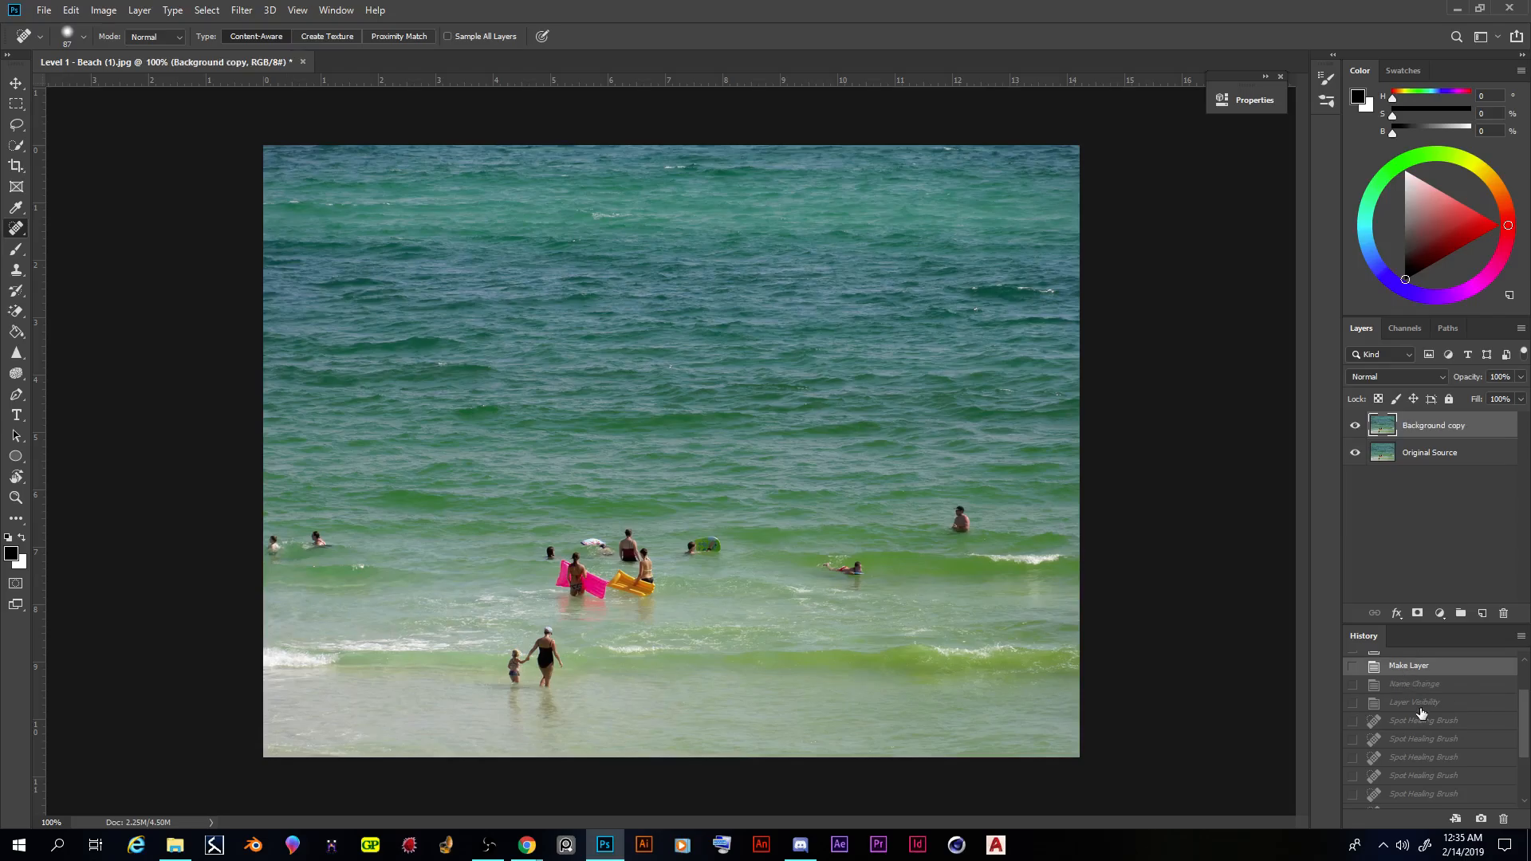
{"action": "scroll", "coordinate": [1422, 716], "scroll_direction": "up", "scroll_amount": 2}
{"action": "left_click", "coordinate": [1408, 705]}
{"action": "left_click", "coordinate": [1405, 688]}
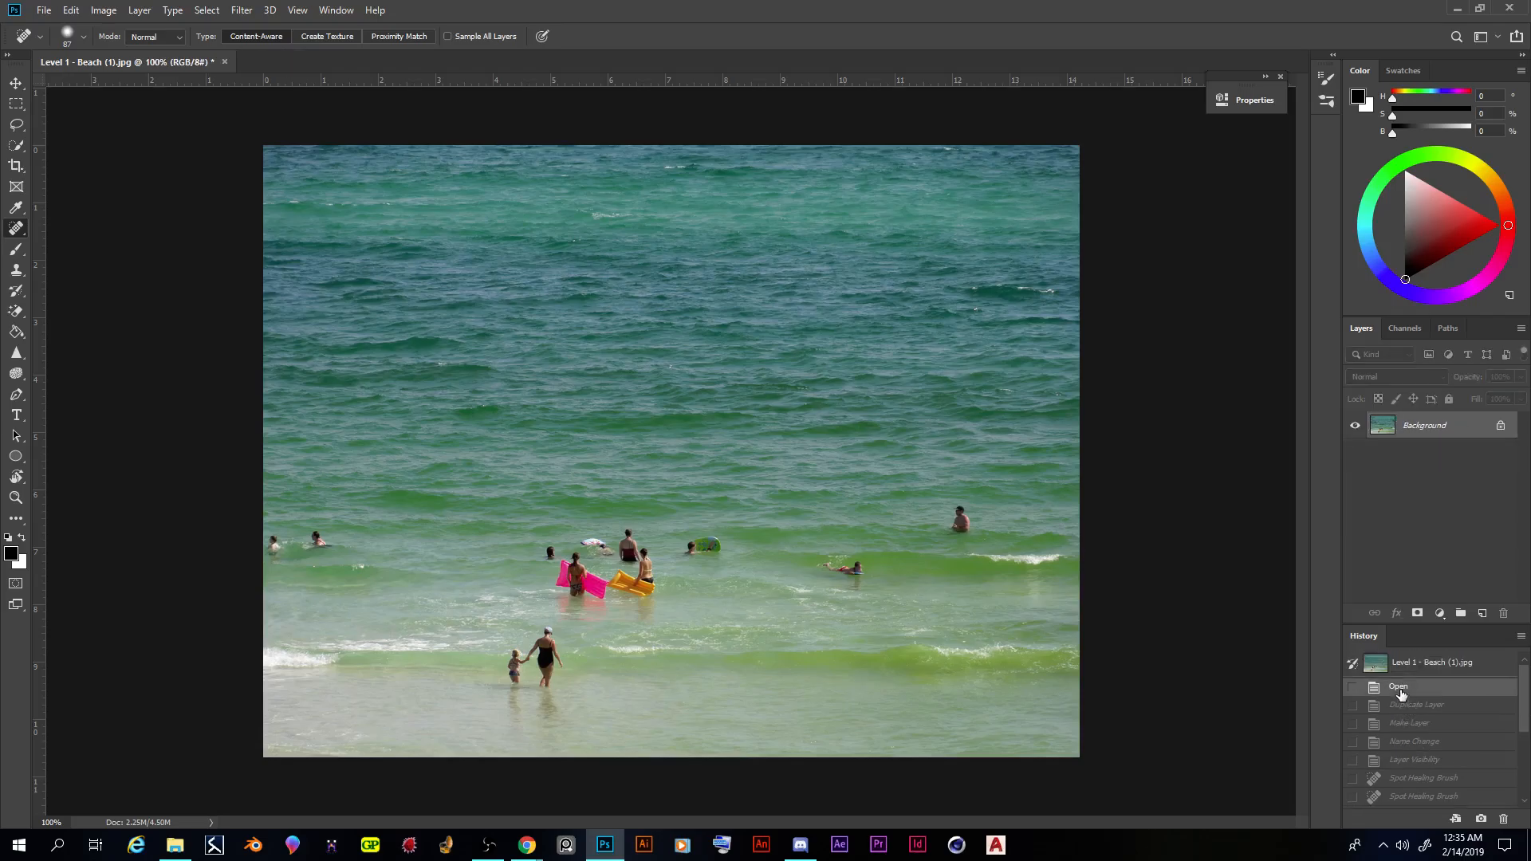
- Step forward through the history to the Layer Visibility state, before the first healing stroke
{"action": "left_click", "coordinate": [1408, 707]}
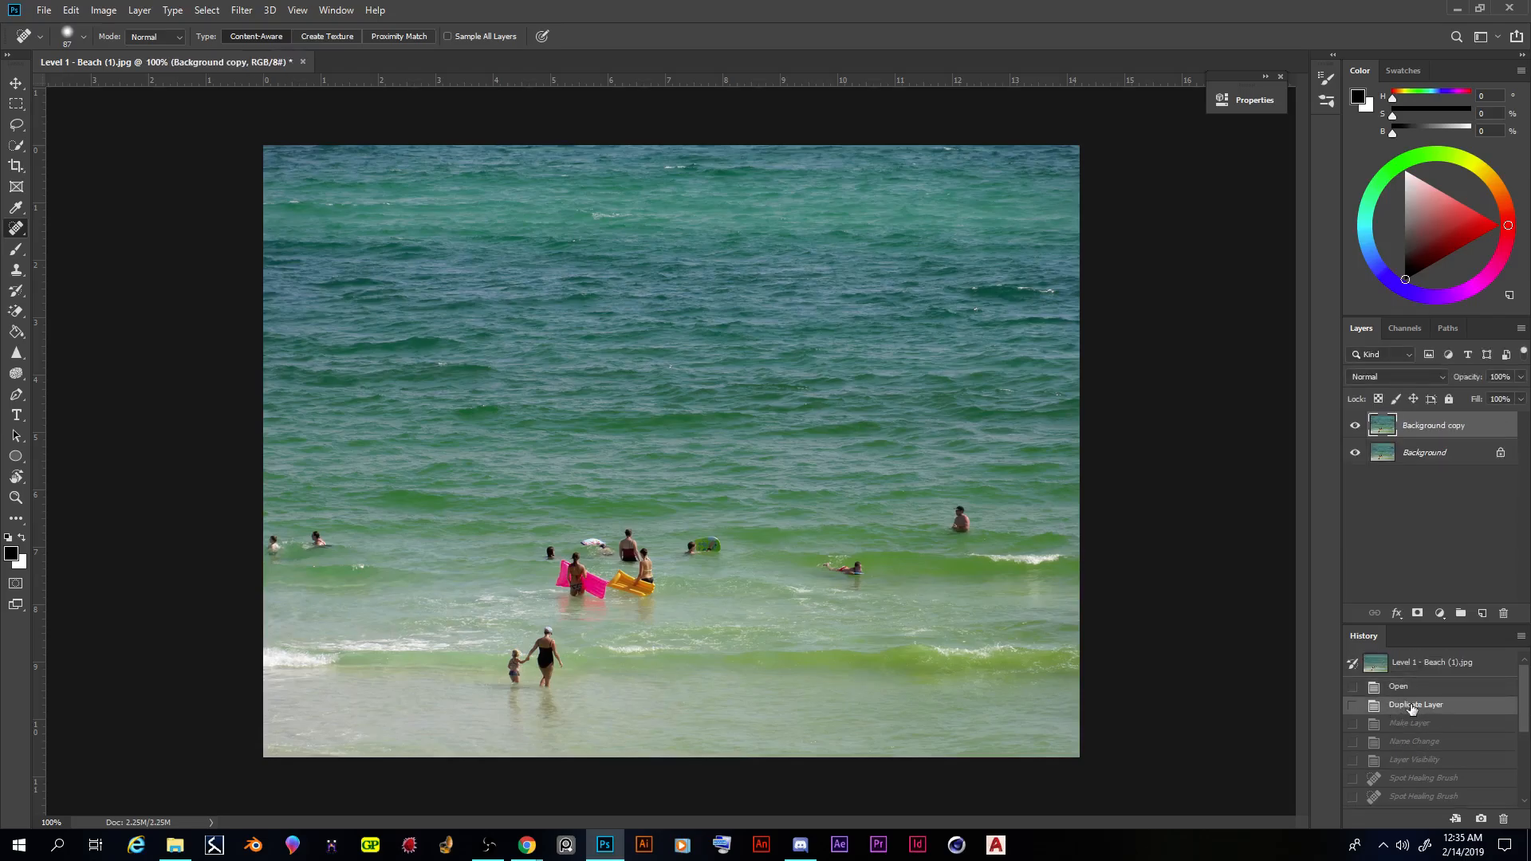
{"action": "left_click", "coordinate": [1409, 723]}
{"action": "left_click", "coordinate": [1411, 742]}
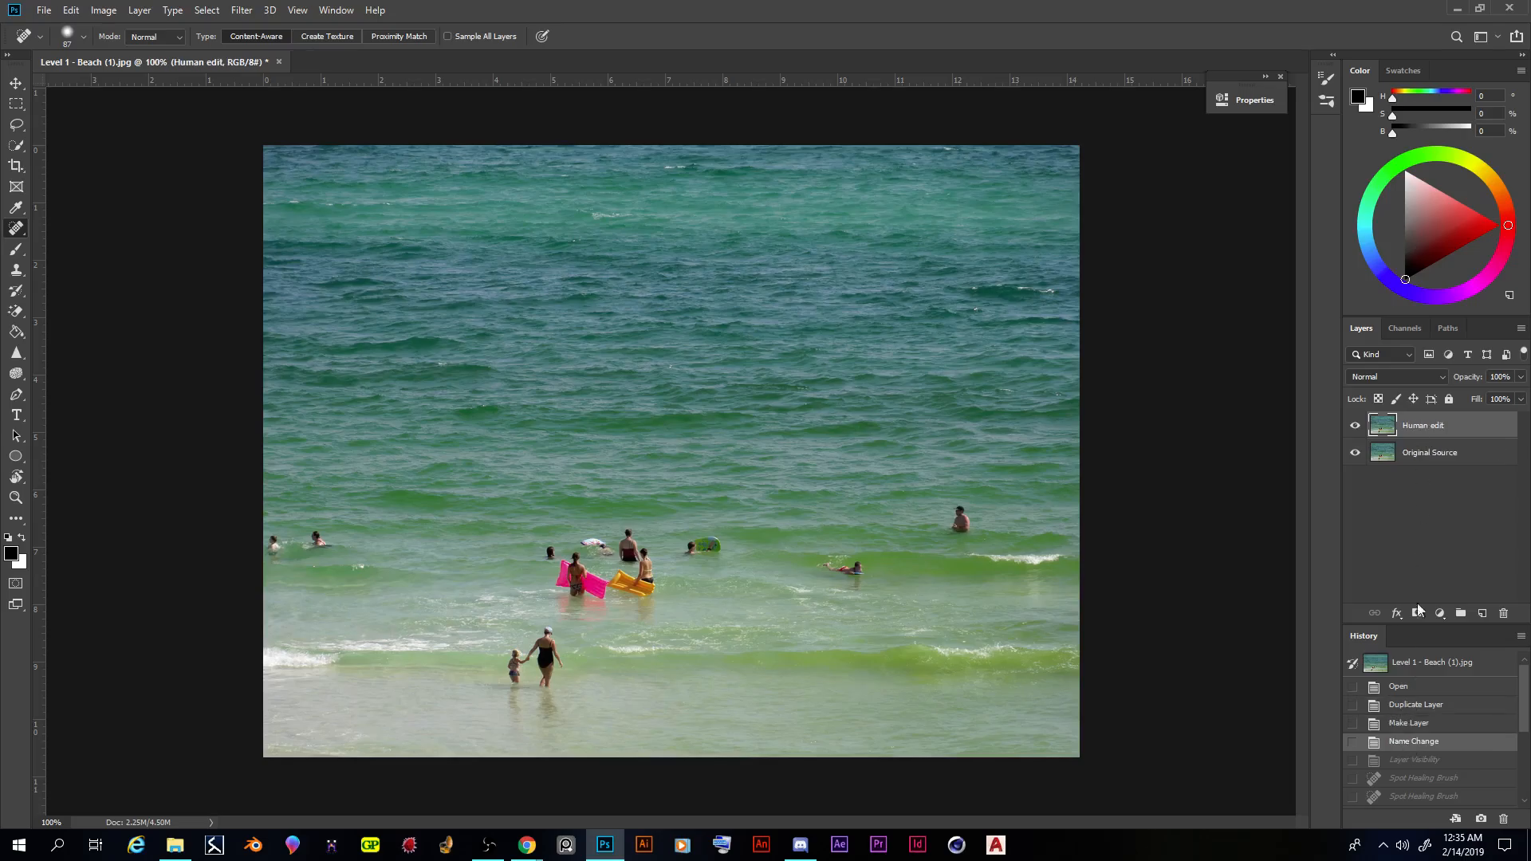
{"action": "left_click", "coordinate": [1416, 763]}
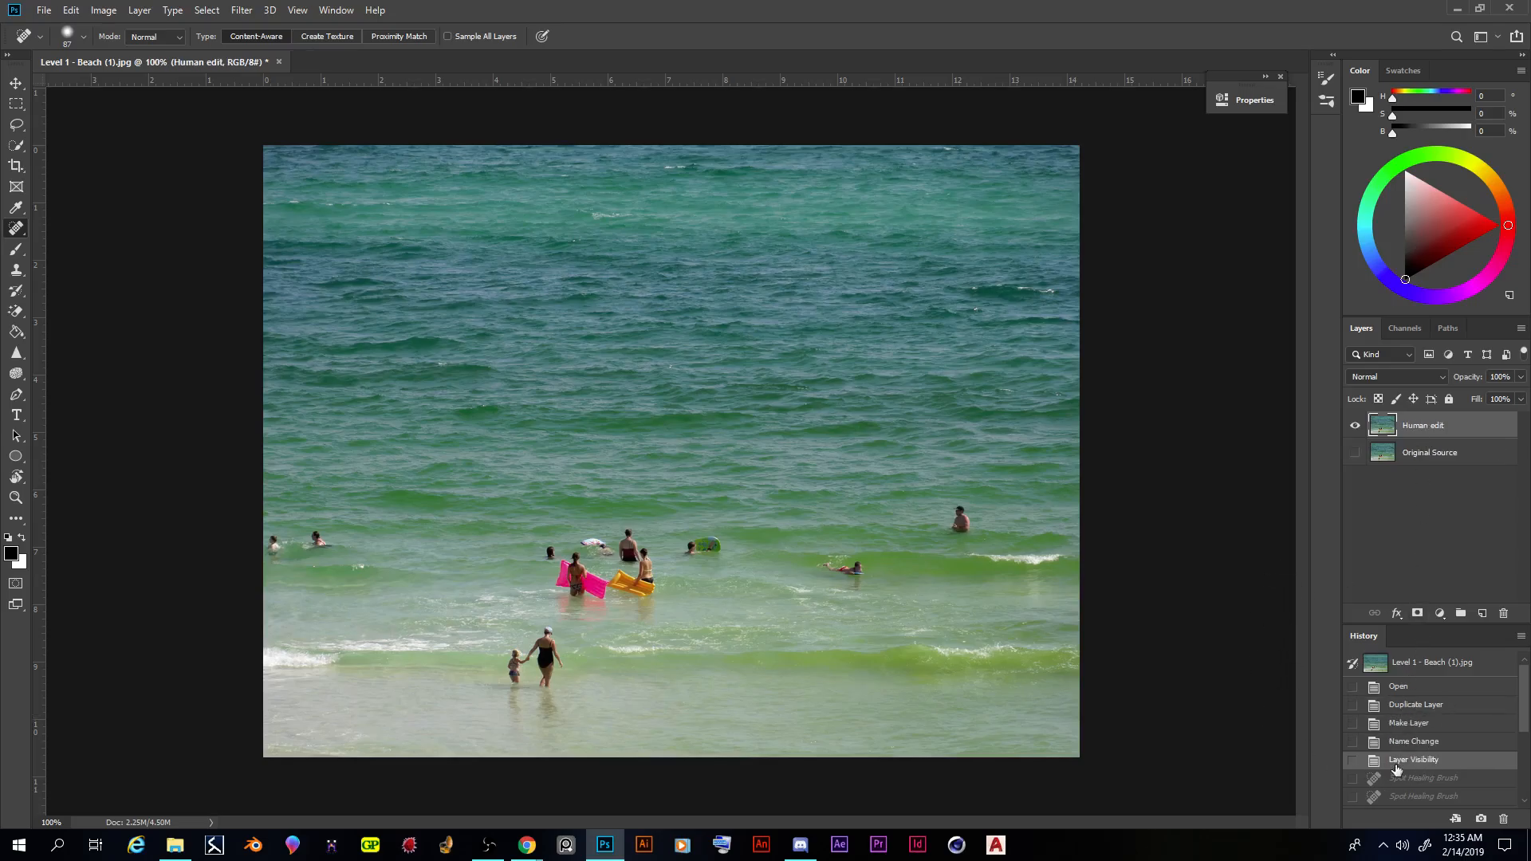
- Switch to the Healing Brush and try it on the second swimmer from the left without defining a source point
{"action": "right_click", "coordinate": [24, 231]}
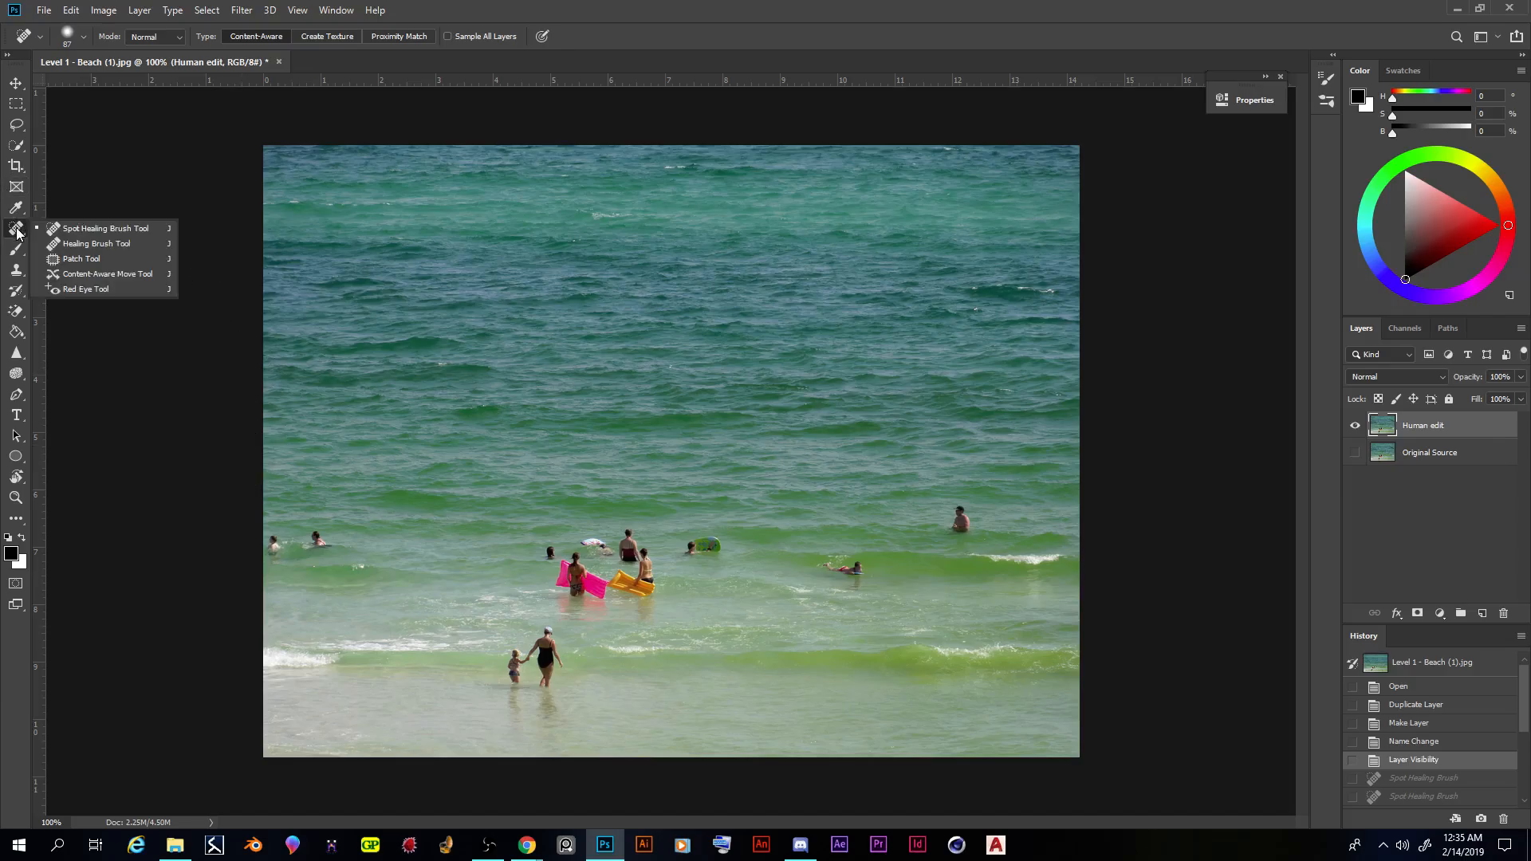
{"action": "left_click", "coordinate": [70, 244]}
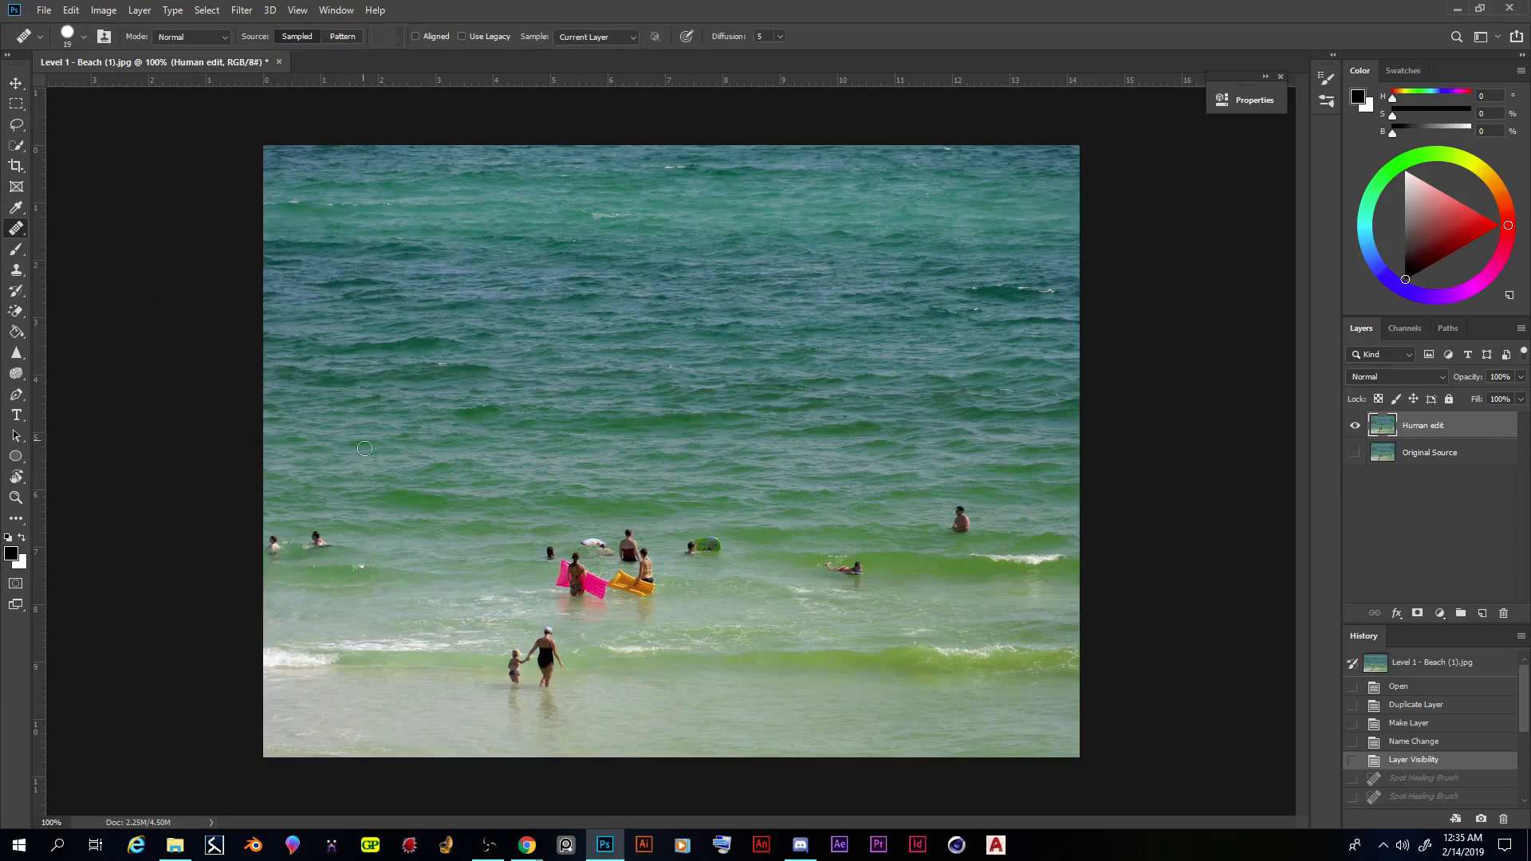
{"action": "left_click", "coordinate": [320, 541]}
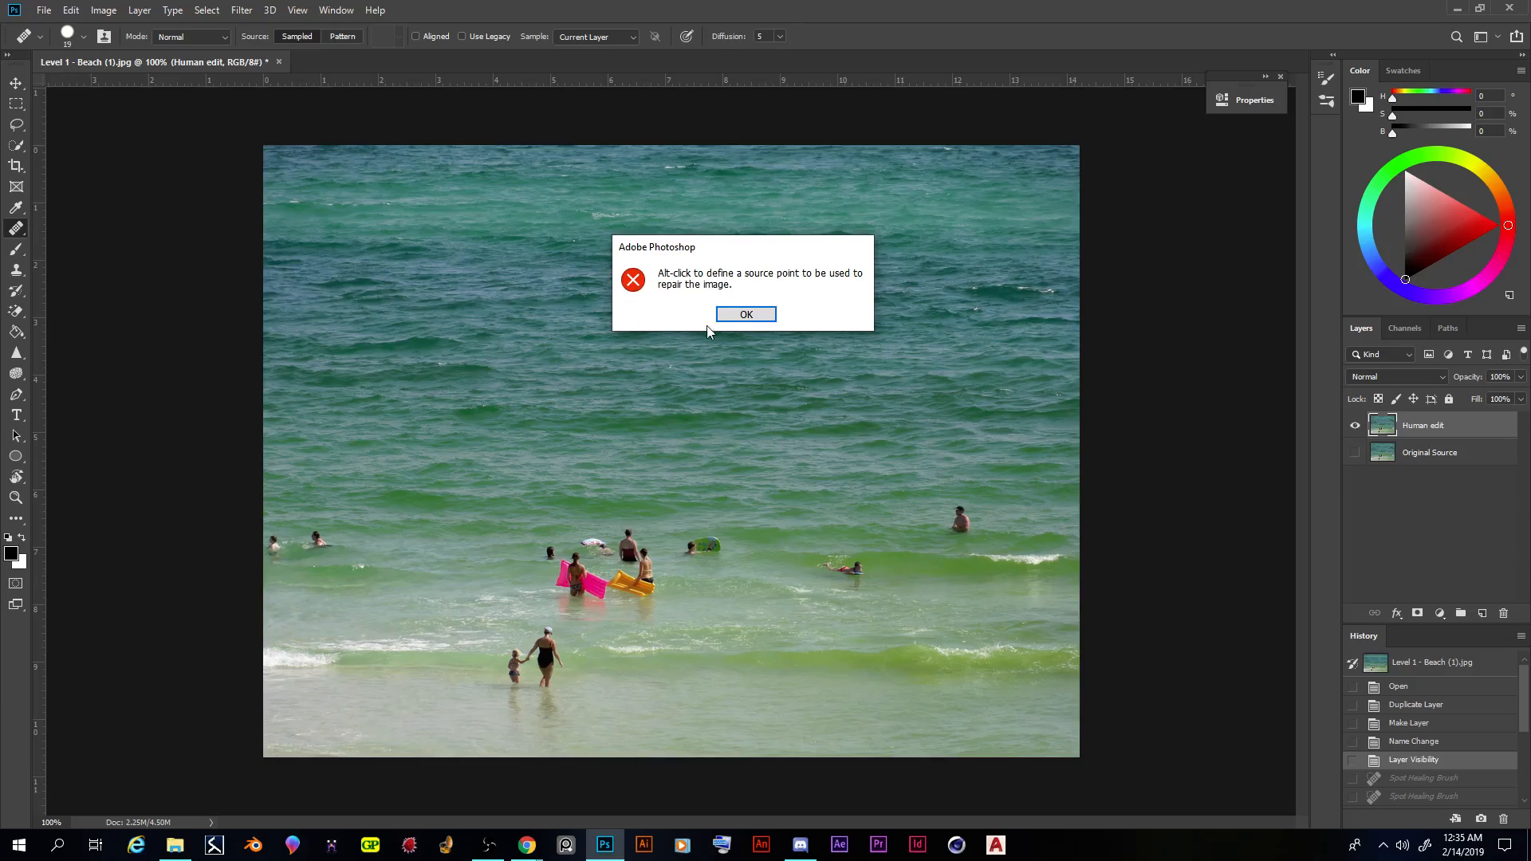
{"action": "left_click", "coordinate": [738, 314]}
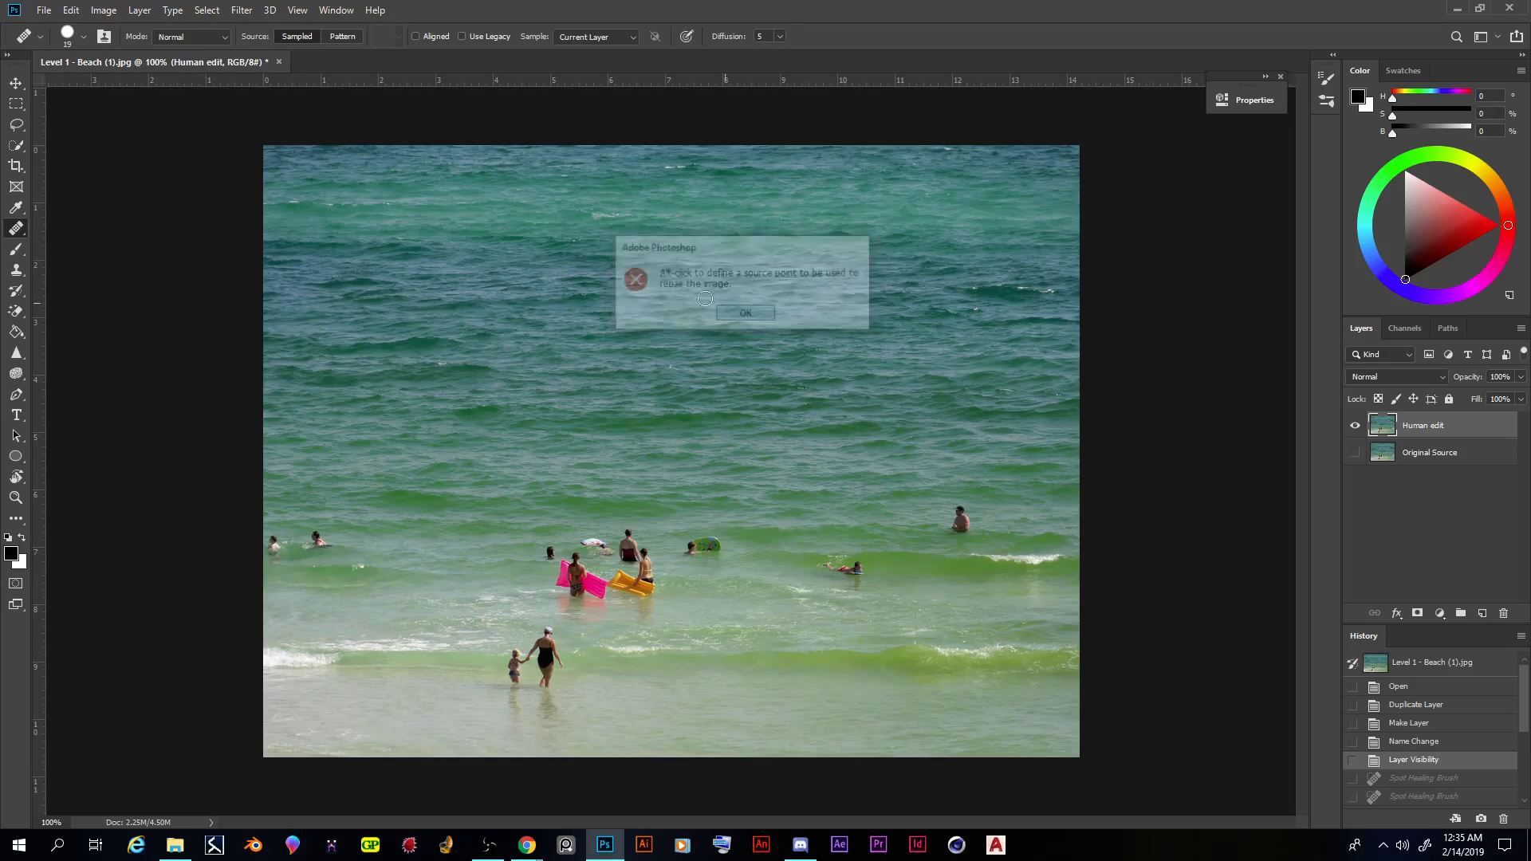
- Set the Healing Brush size to 51 px
{"action": "right_click", "coordinate": [377, 539]}
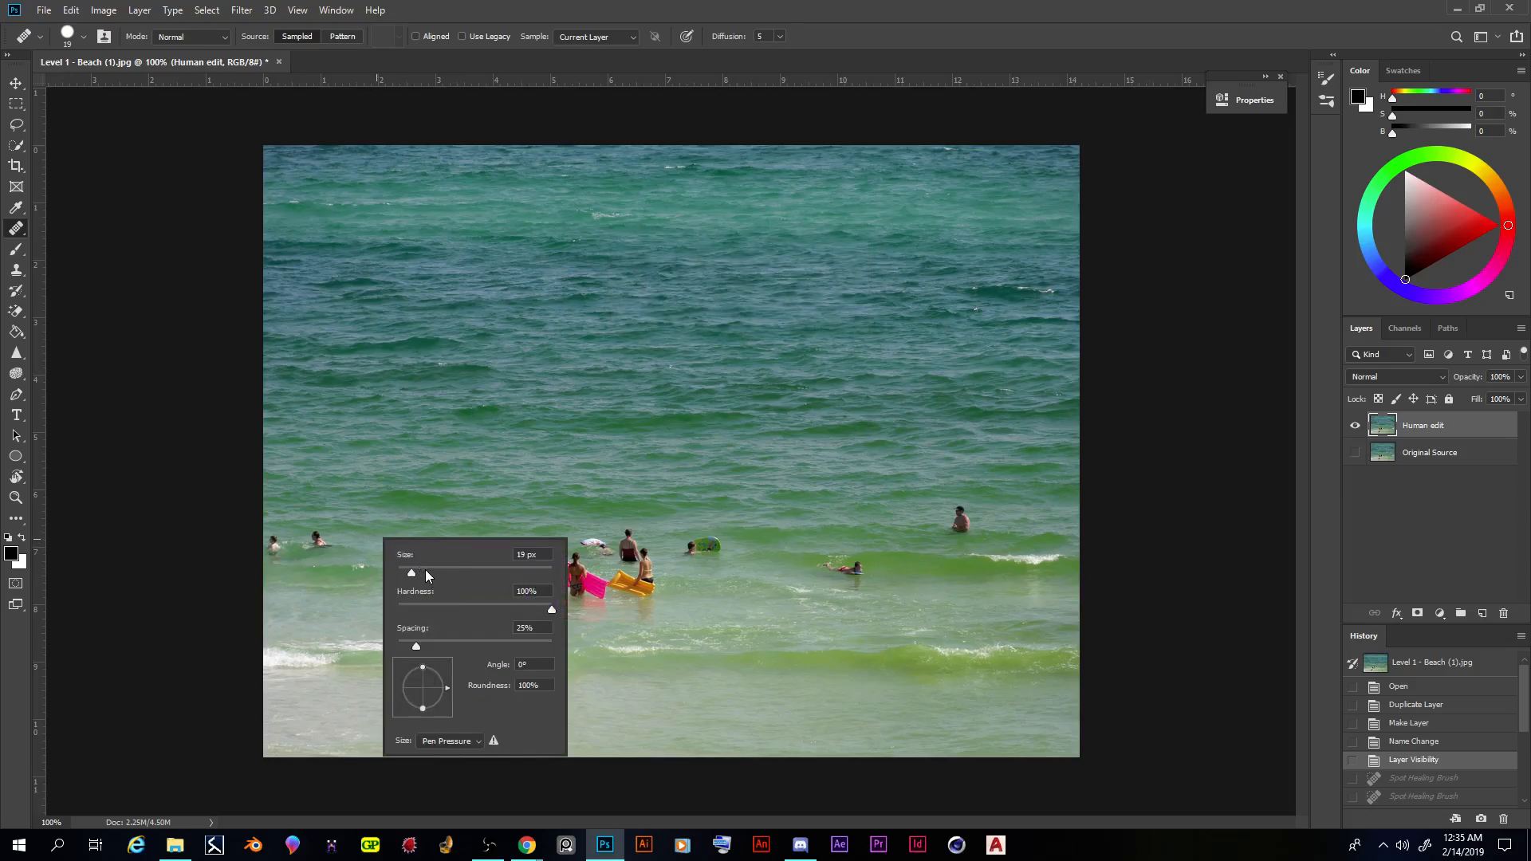
{"action": "left_click", "coordinate": [353, 485]}
{"action": "left_click", "coordinate": [746, 315]}
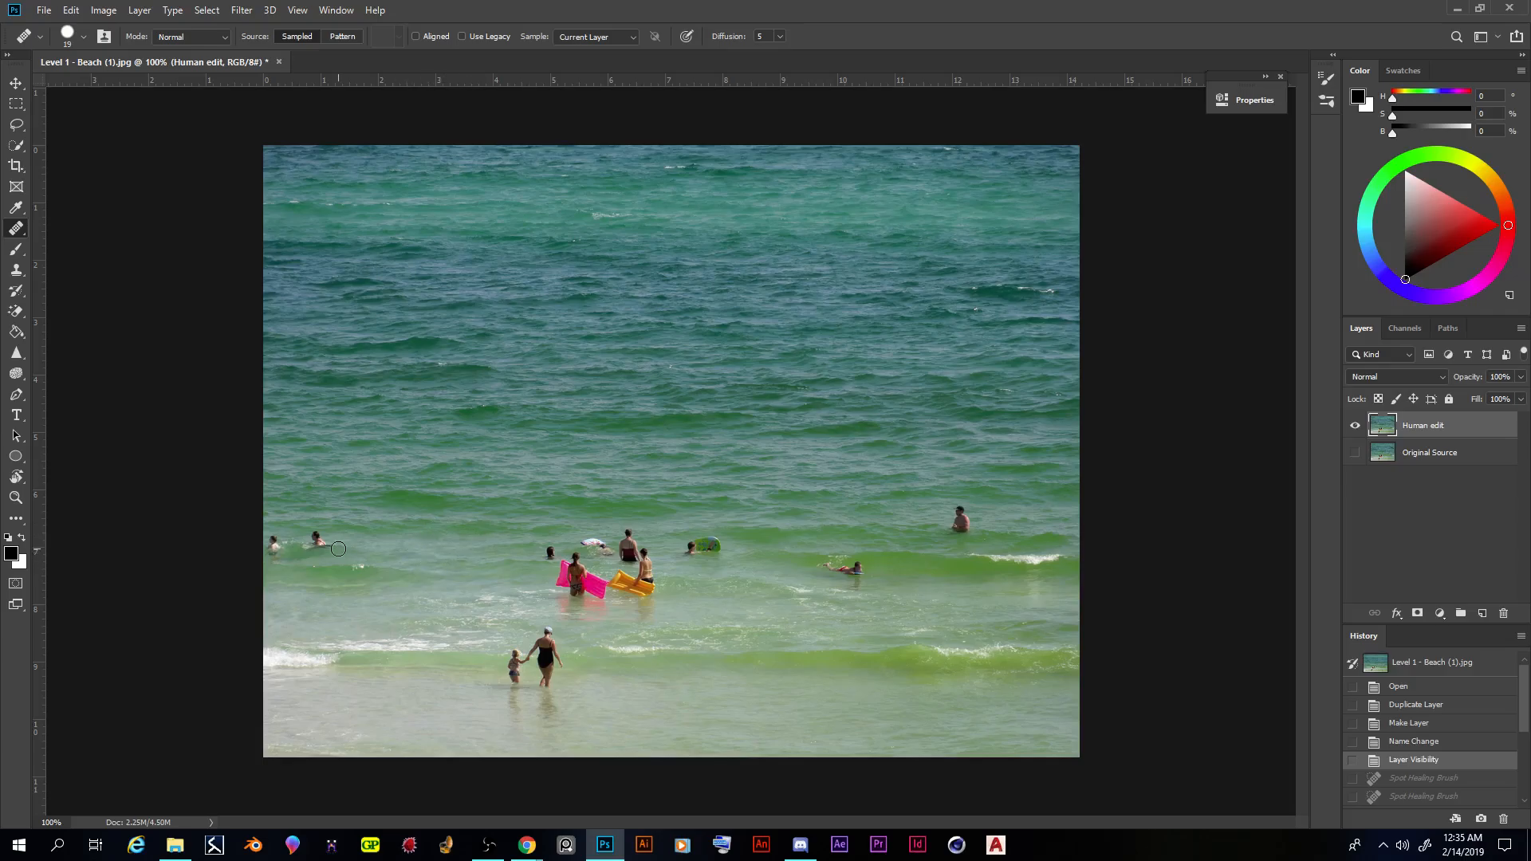
{"action": "right_click", "coordinate": [446, 547]}
{"action": "left_click", "coordinate": [496, 580]}
{"action": "left_click_drag", "start_coordinate": [496, 580], "coordinate": [501, 581]}
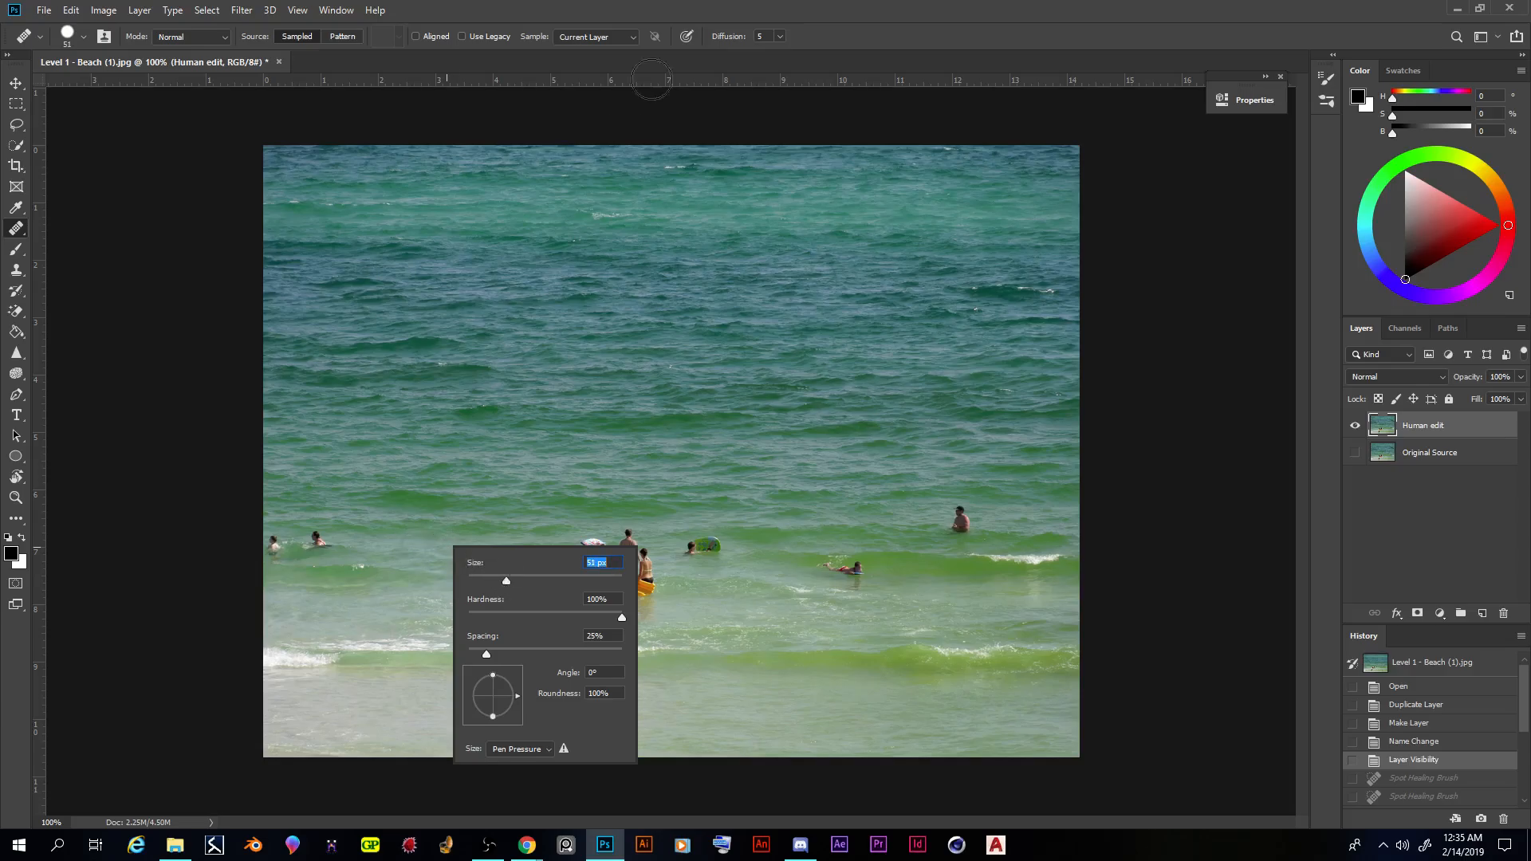
{"action": "left_click", "coordinate": [686, 3]}
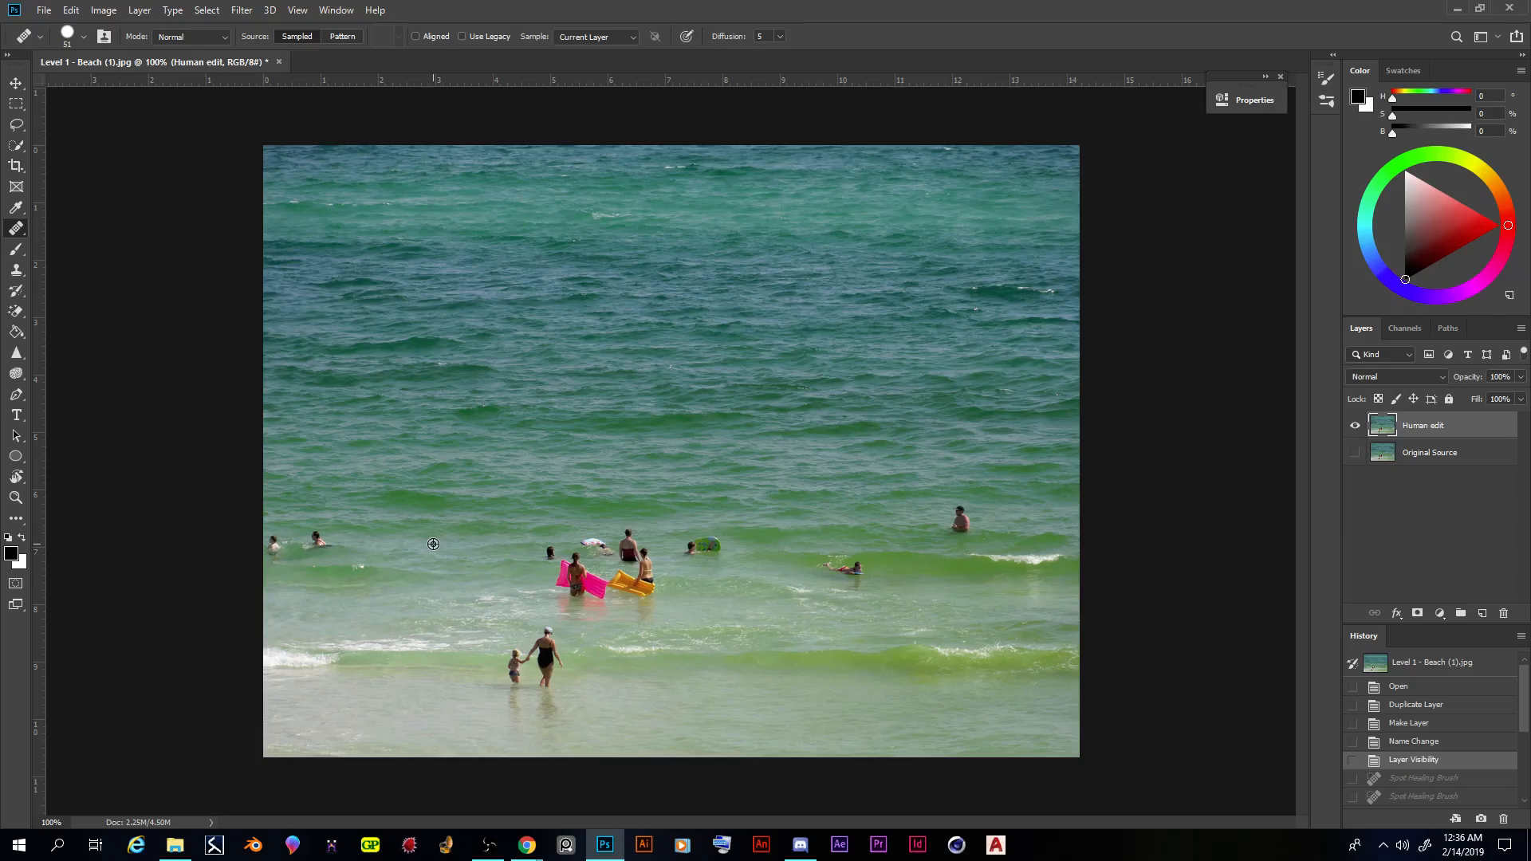
- Remove the two leftmost swimmers with the Healing Brush, sampling the open water to their right
{"action": "left_click", "coordinate": [318, 542]}
{"action": "left_click", "coordinate": [316, 545]}
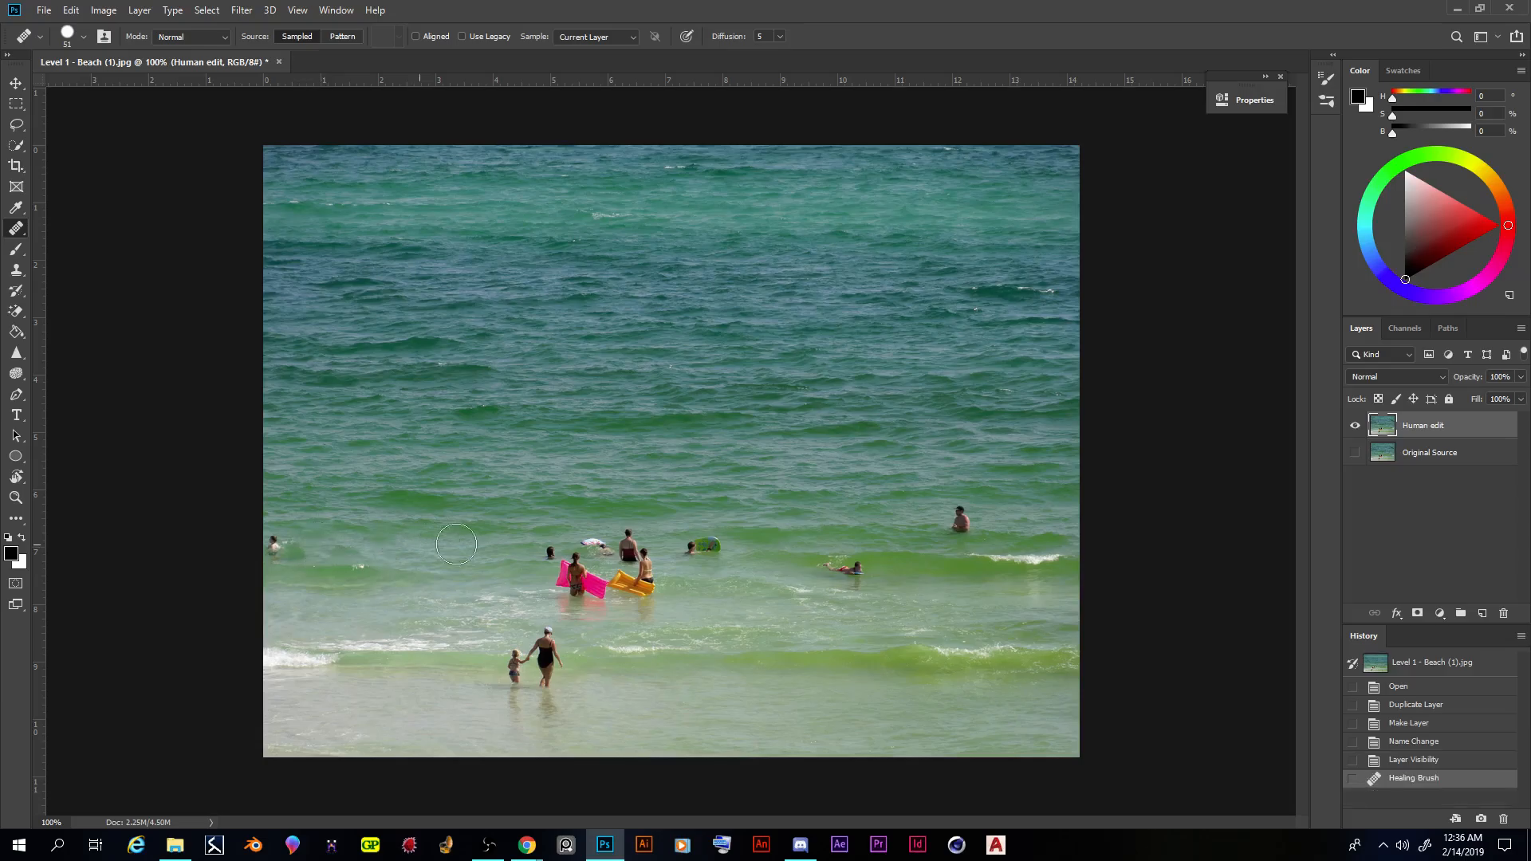
{"action": "left_click", "coordinate": [275, 546]}
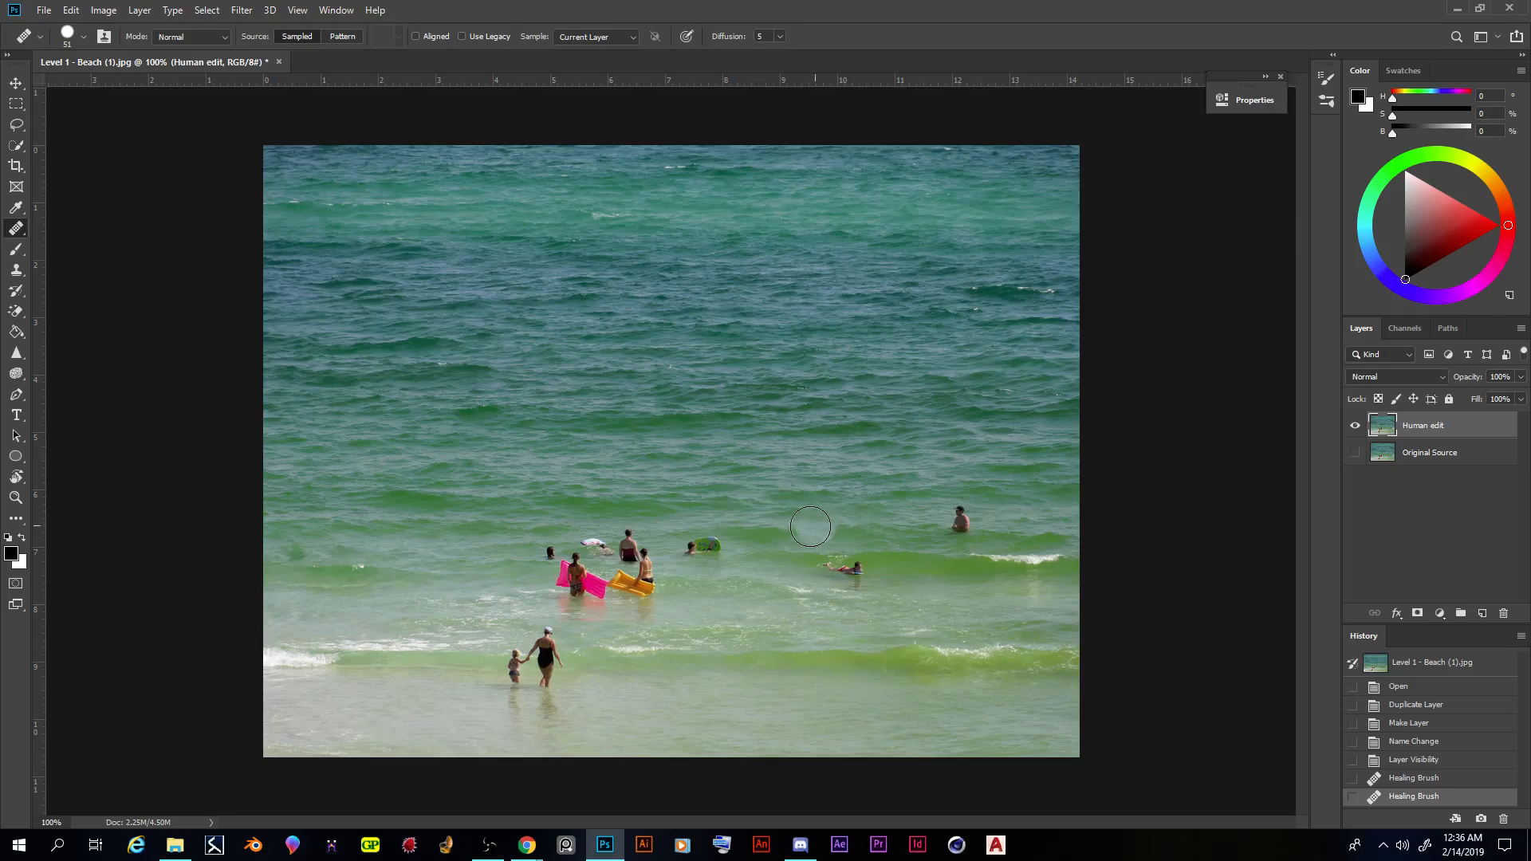
- Try to remove the swimmer right of centre with the Healing Brush, then undo the stroke
{"action": "left_click_drag", "start_coordinate": [949, 562], "coordinate": [830, 569]}
{"action": "left_click", "coordinate": [928, 573], "text": "alt"}
{"action": "left_click_drag", "start_coordinate": [861, 571], "coordinate": [827, 566]}
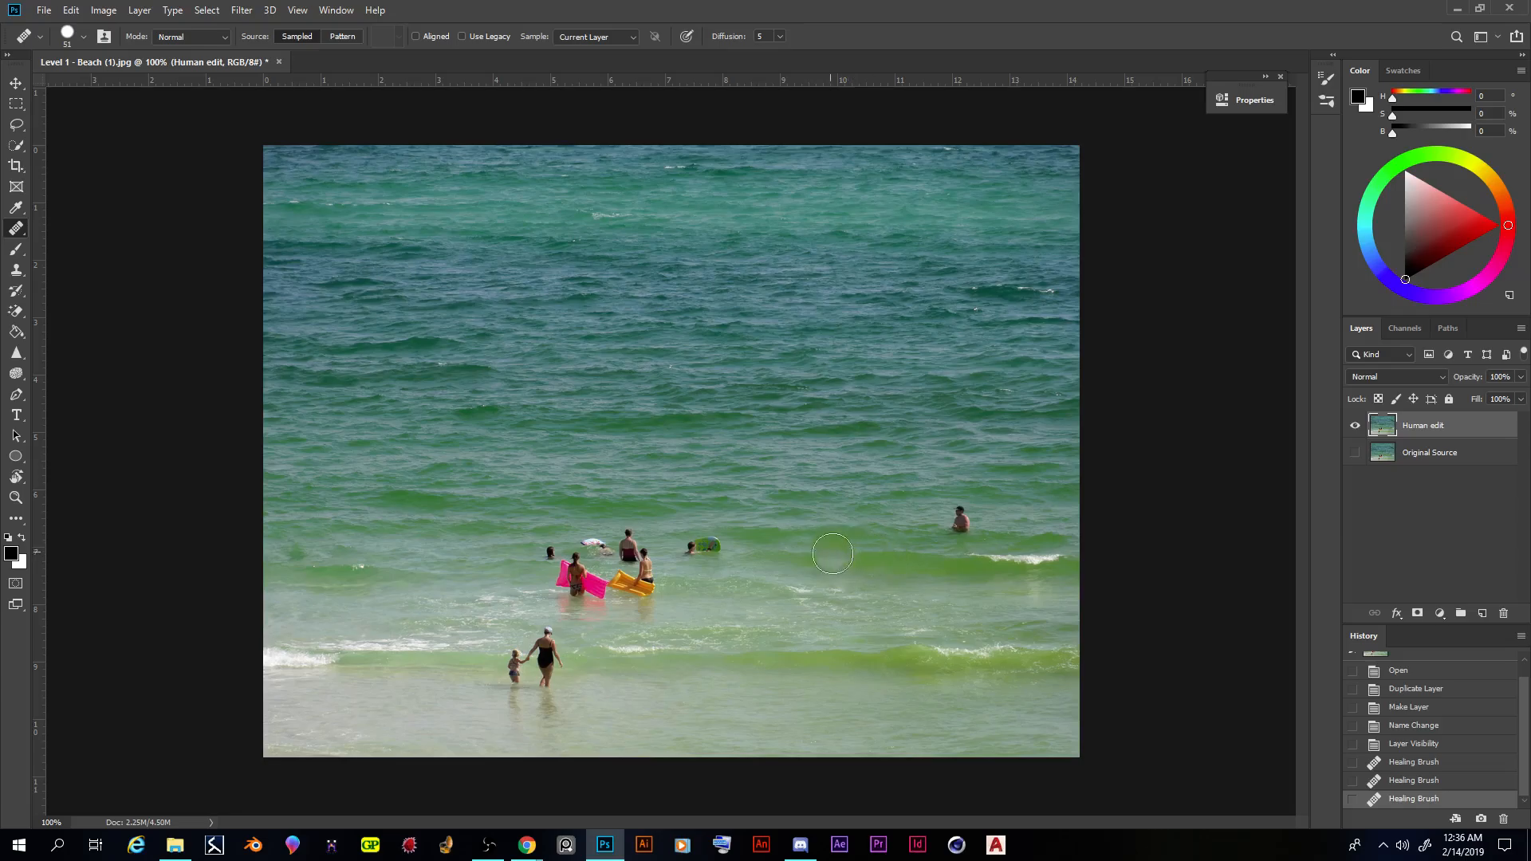
{"action": "key", "text": "ctrl+z"}
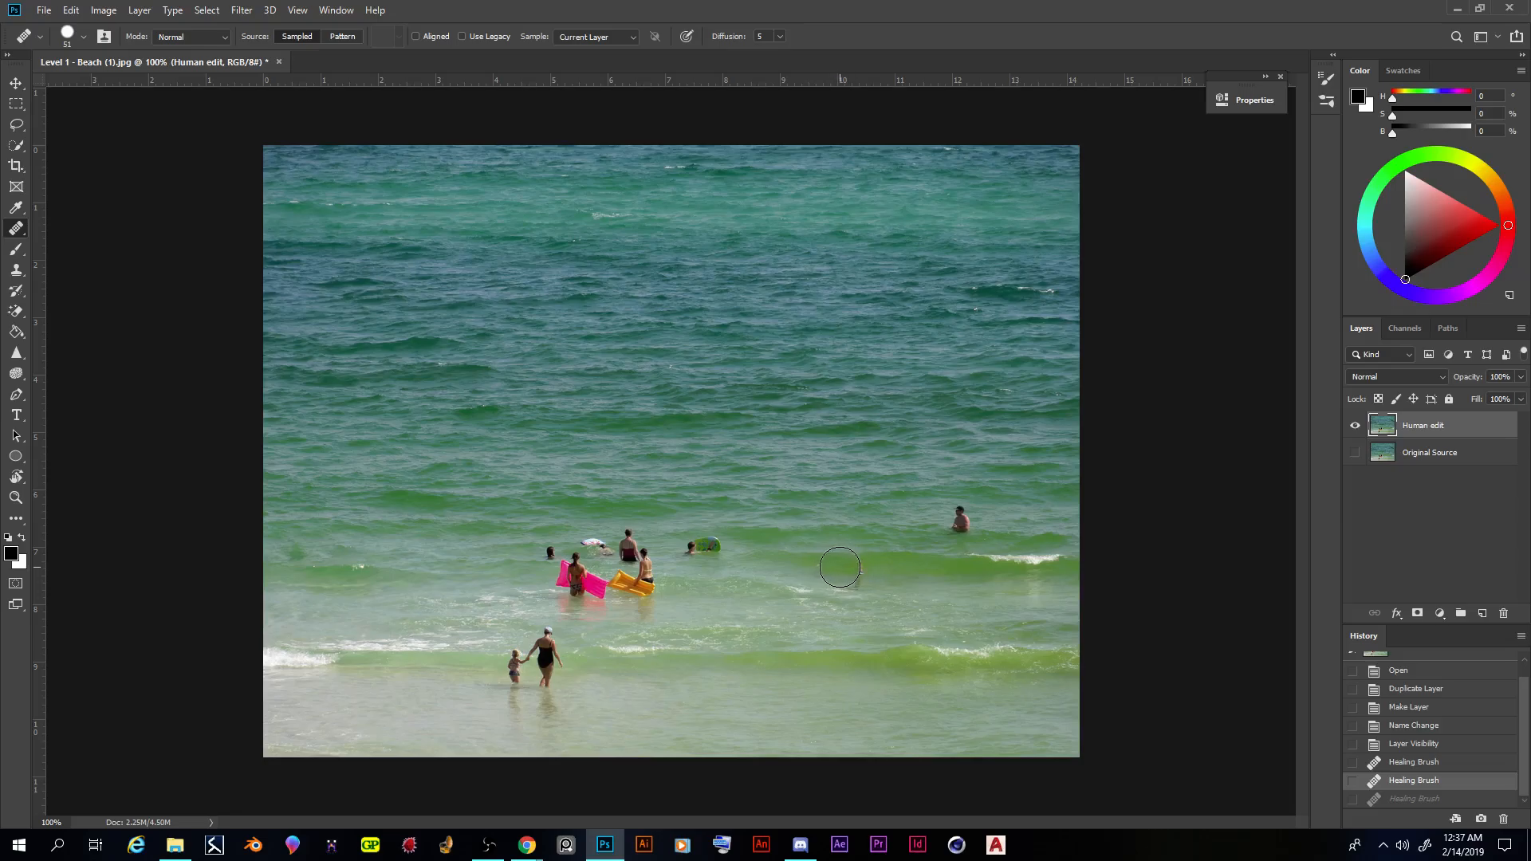
- Touch up the green wave between the green float and the rightmost swimmer with several Healing Brush strokes
{"action": "left_click", "coordinate": [849, 567]}
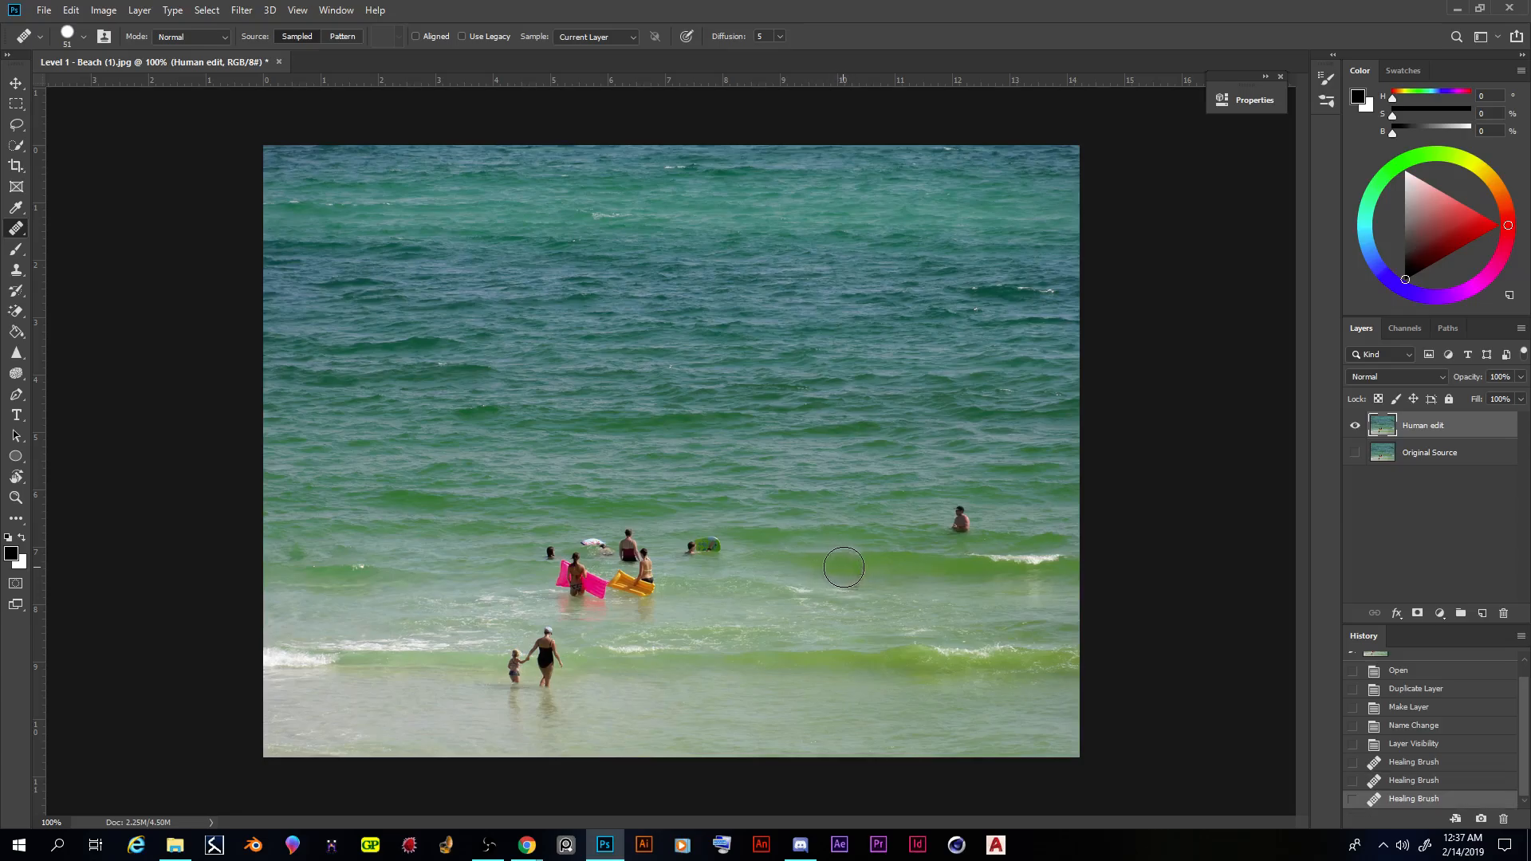
{"action": "left_click", "coordinate": [851, 567]}
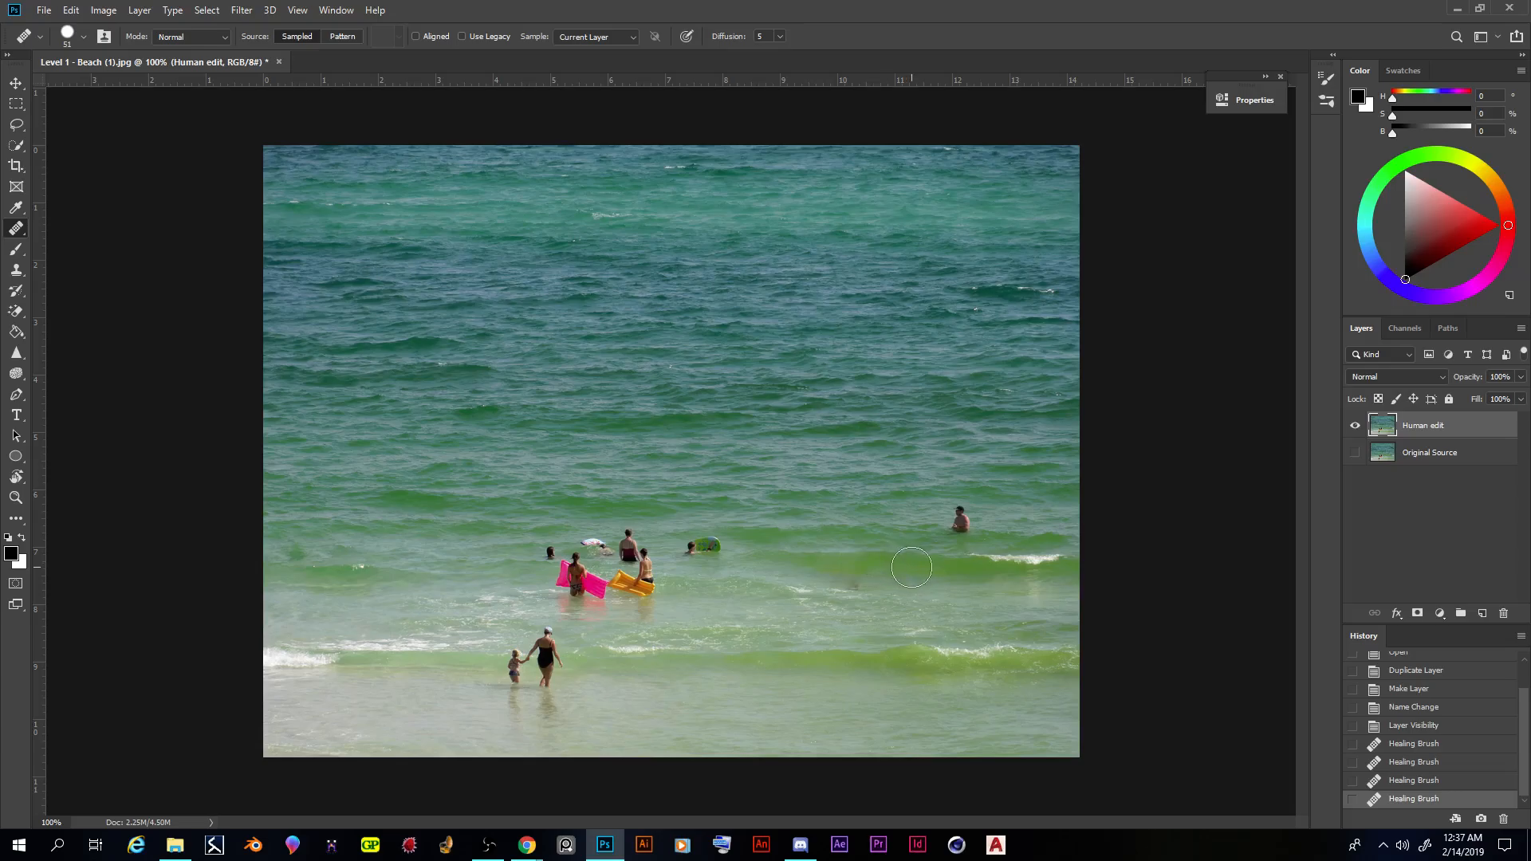
{"action": "left_click", "coordinate": [863, 568]}
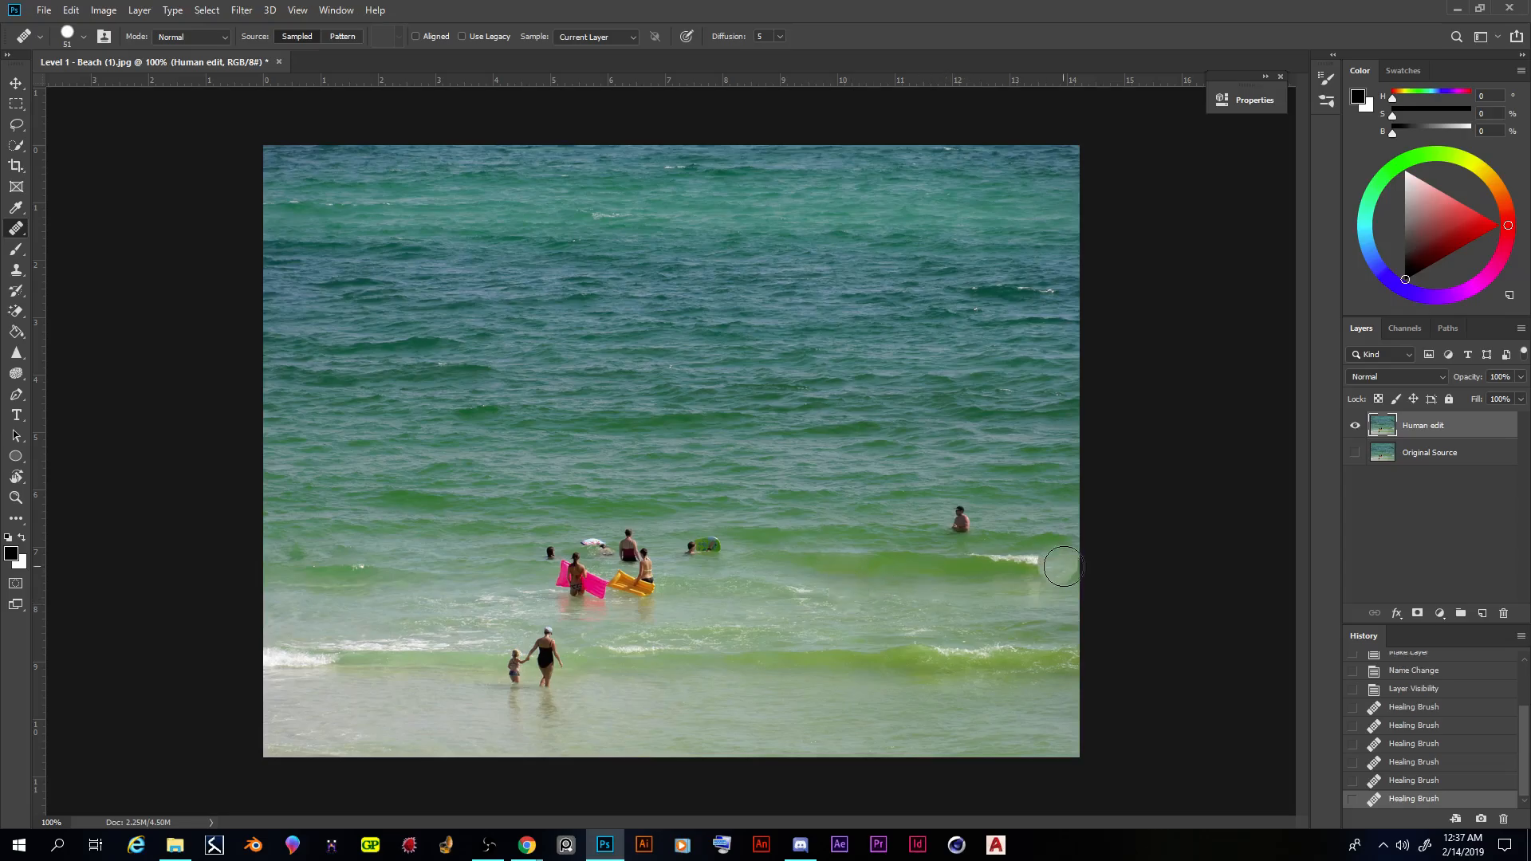
{"action": "left_click", "coordinate": [949, 421]}
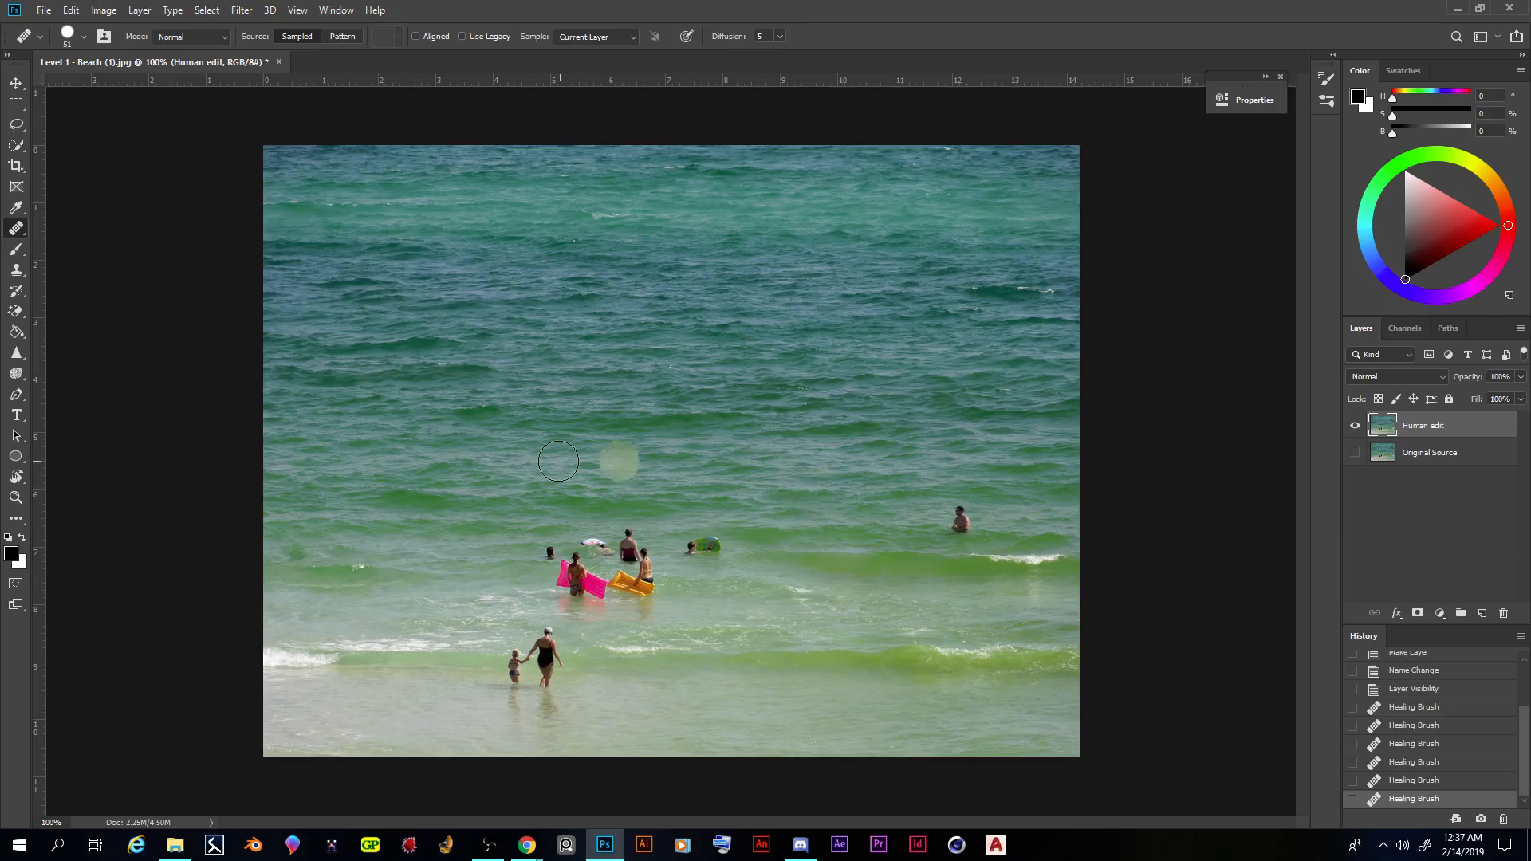
{"action": "left_click", "coordinate": [714, 229]}
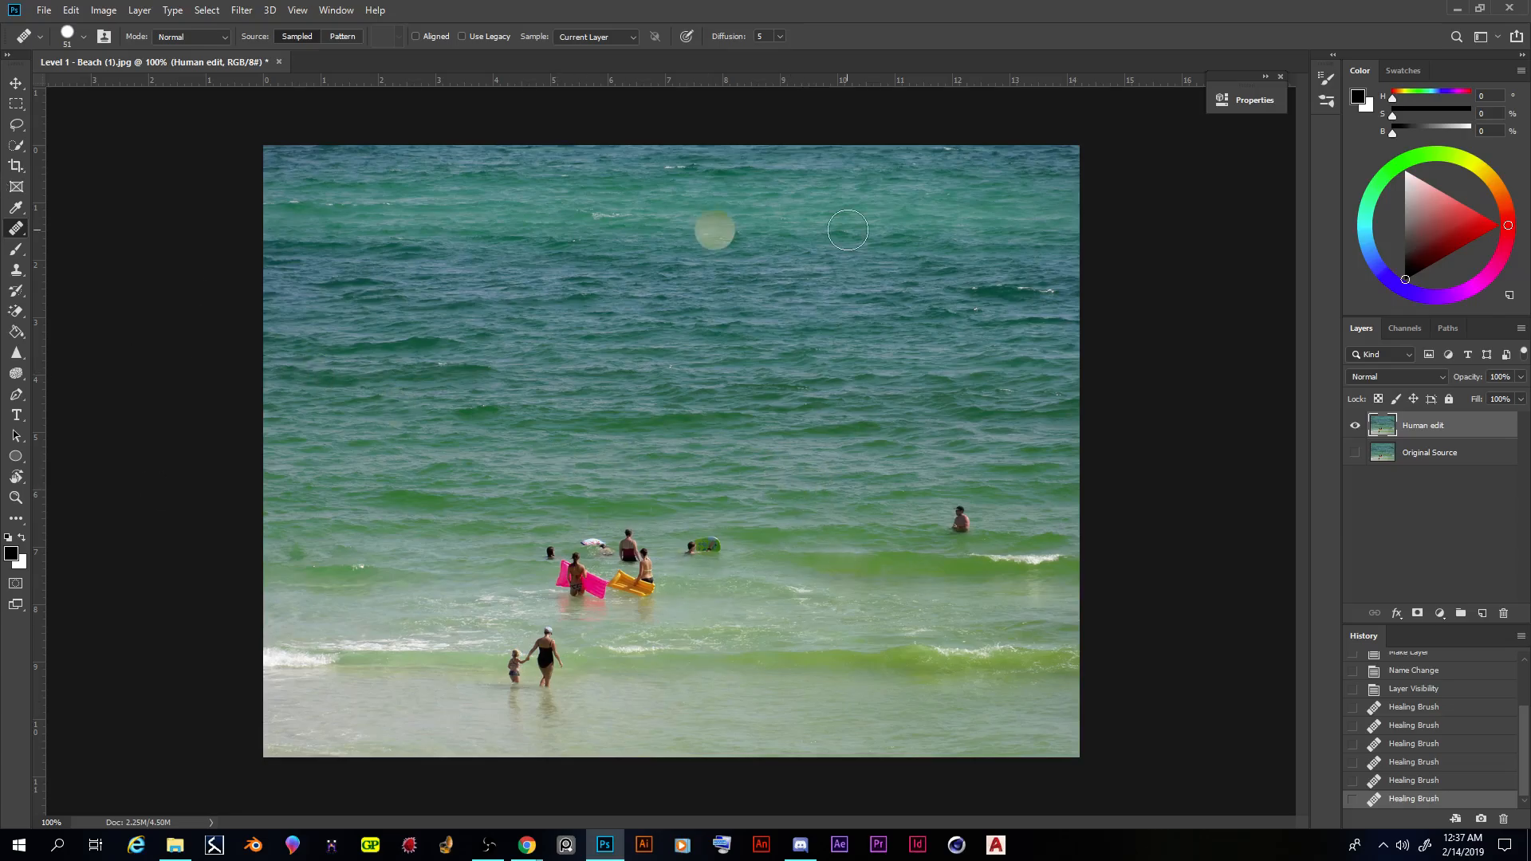
- Remove the rightmost swimmer with the Patch tool, using the open water to their left as the replacement
{"action": "right_click", "coordinate": [15, 231]}
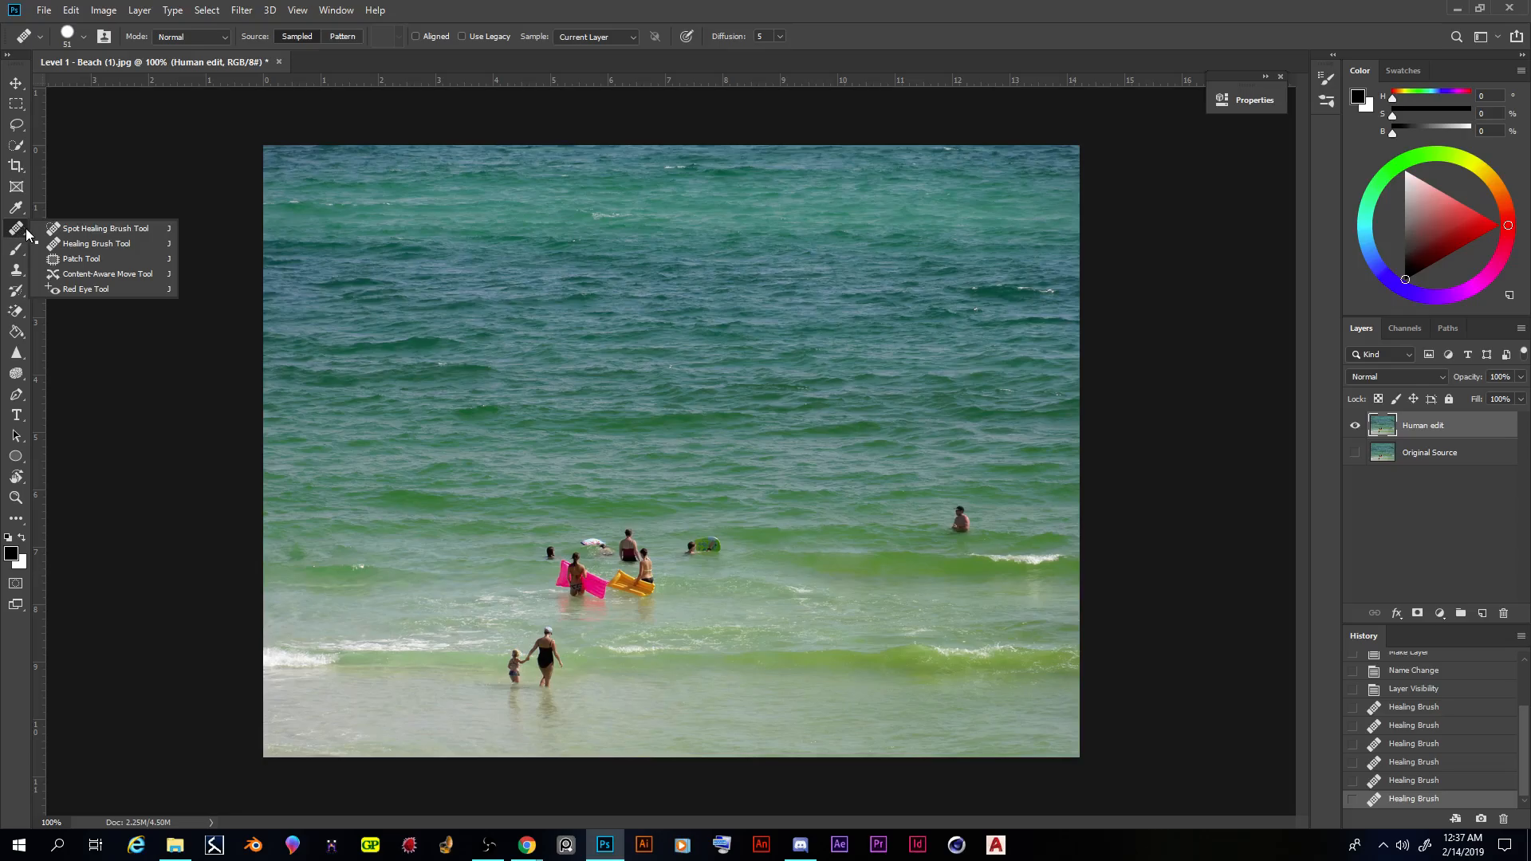
{"action": "left_click", "coordinate": [79, 258]}
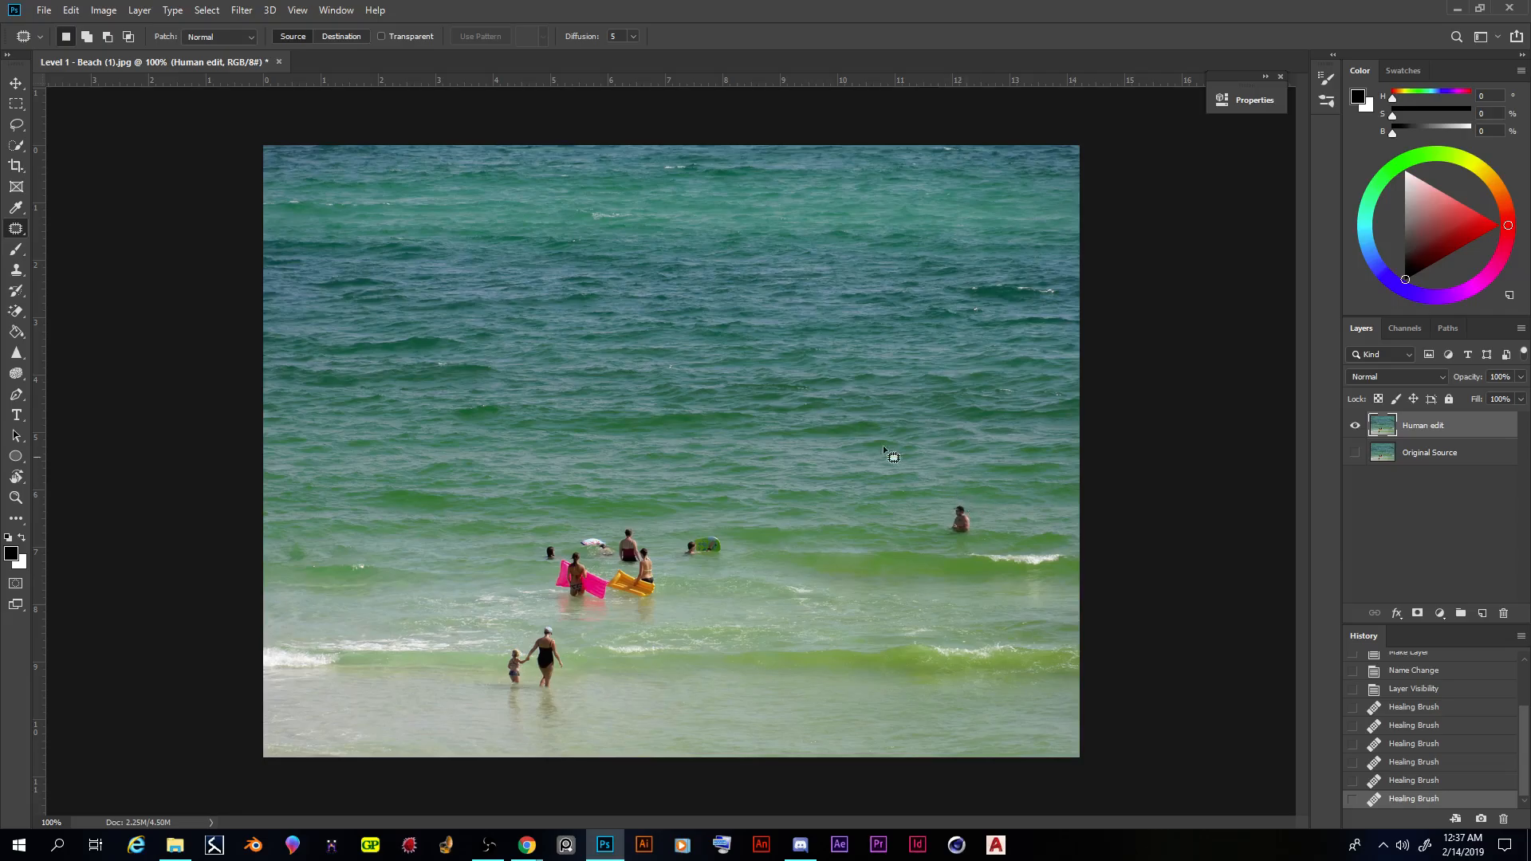
{"action": "right_click", "coordinate": [13, 232]}
{"action": "left_click", "coordinate": [58, 258]}
{"action": "mouse_move", "coordinate": [933, 527]}
{"action": "left_mouse_down"}
{"action": "mouse_move", "coordinate": [983, 544]}
{"action": "mouse_move", "coordinate": [972, 498]}
{"action": "mouse_move", "coordinate": [944, 501]}
{"action": "left_mouse_up"}
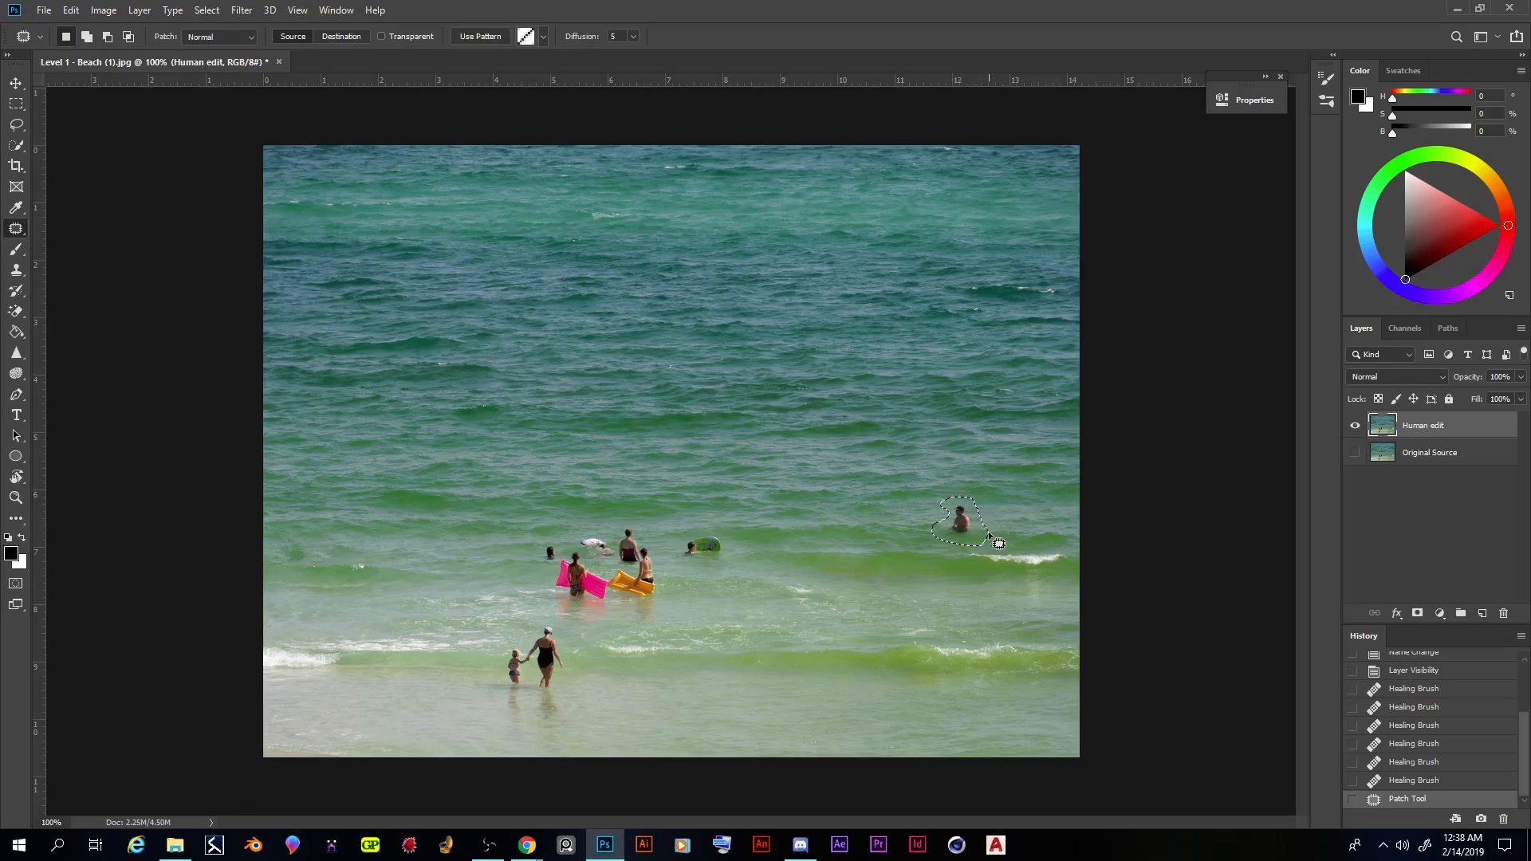
{"action": "left_click_drag", "start_coordinate": [960, 531], "coordinate": [752, 530]}
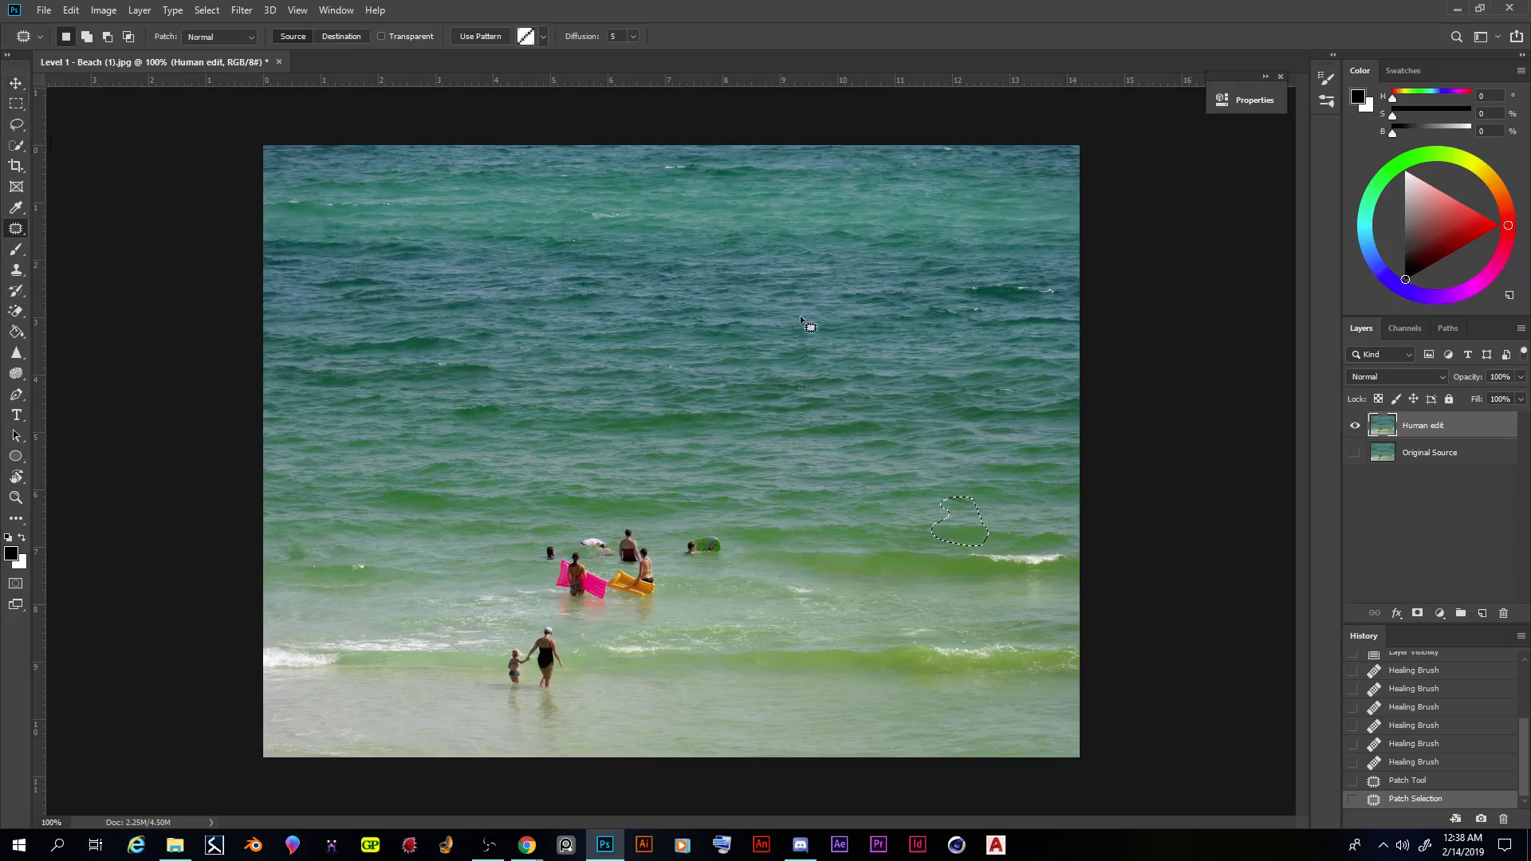
- Switch to the Rectangular Marquee tool and deselect the patched area
{"action": "left_click", "coordinate": [16, 82]}
{"action": "left_click", "coordinate": [16, 103]}
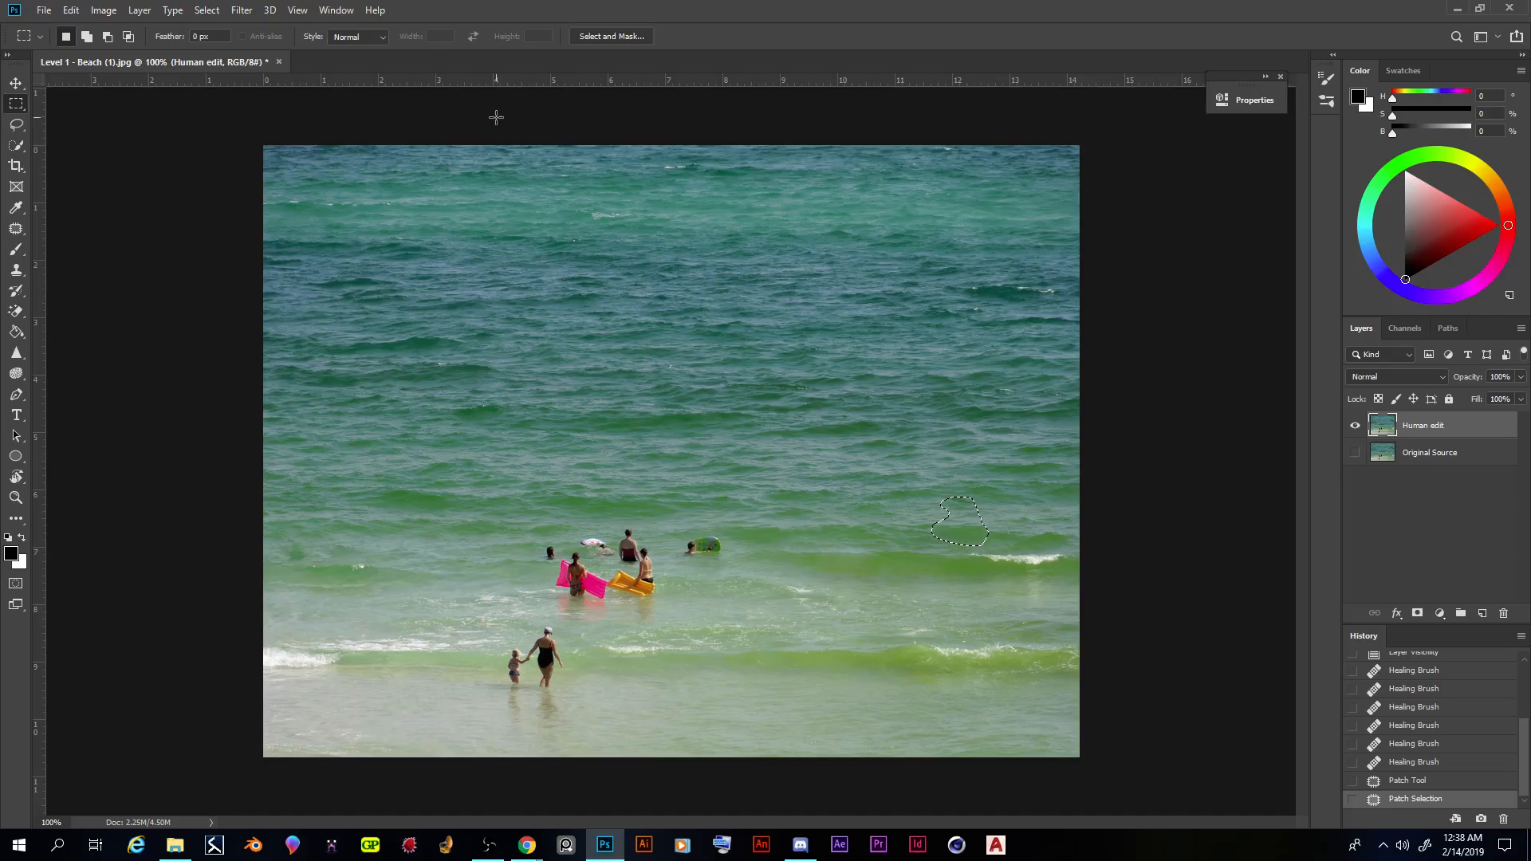
{"action": "left_click", "coordinate": [213, 12]}
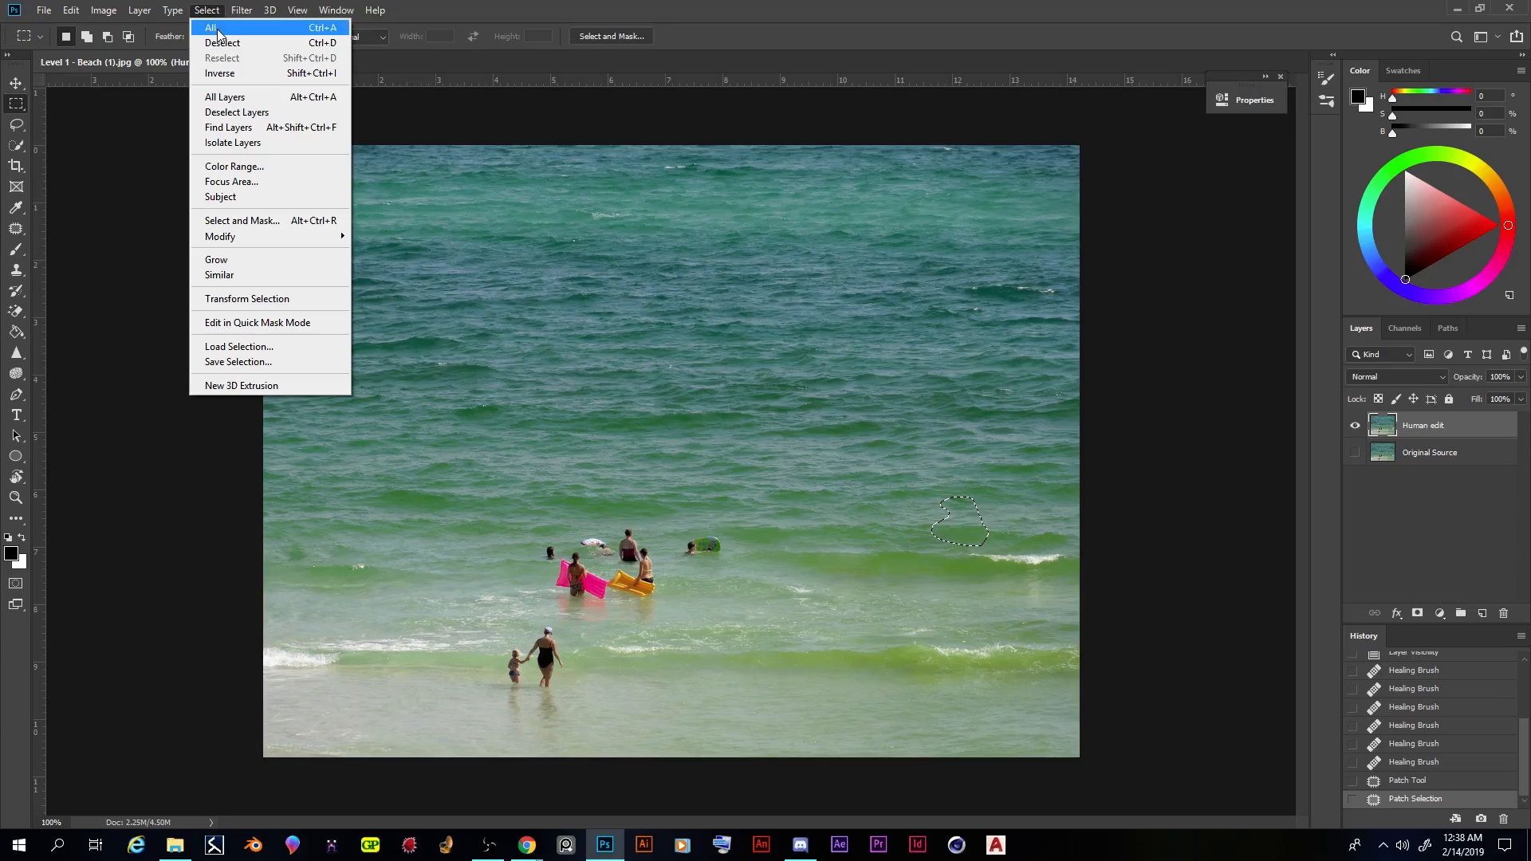
{"action": "left_click", "coordinate": [228, 43]}
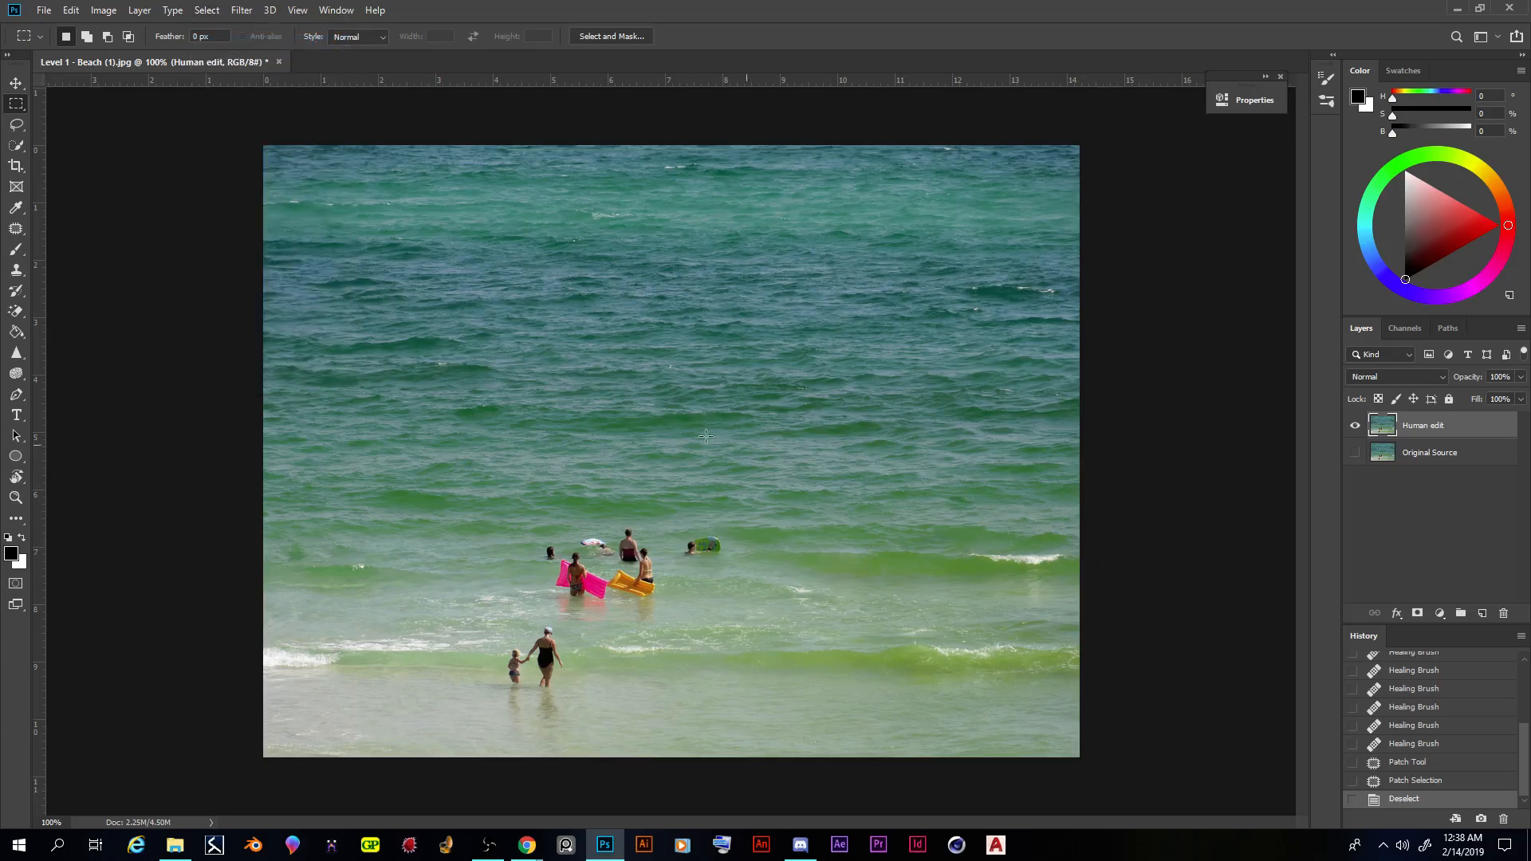
{"action": "left_click", "coordinate": [212, 11]}
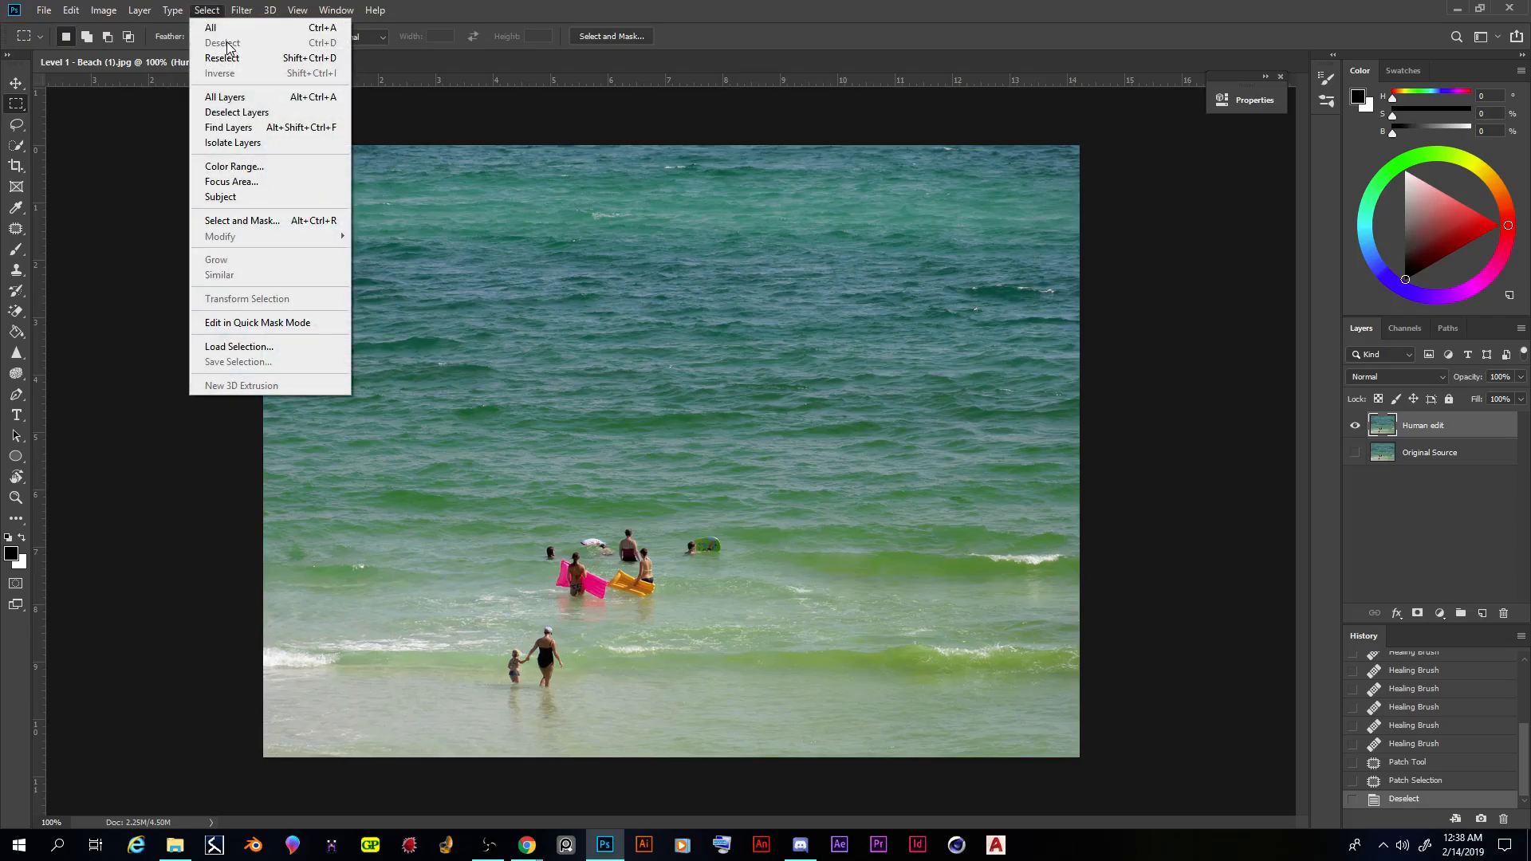
{"action": "left_click", "coordinate": [208, 11]}
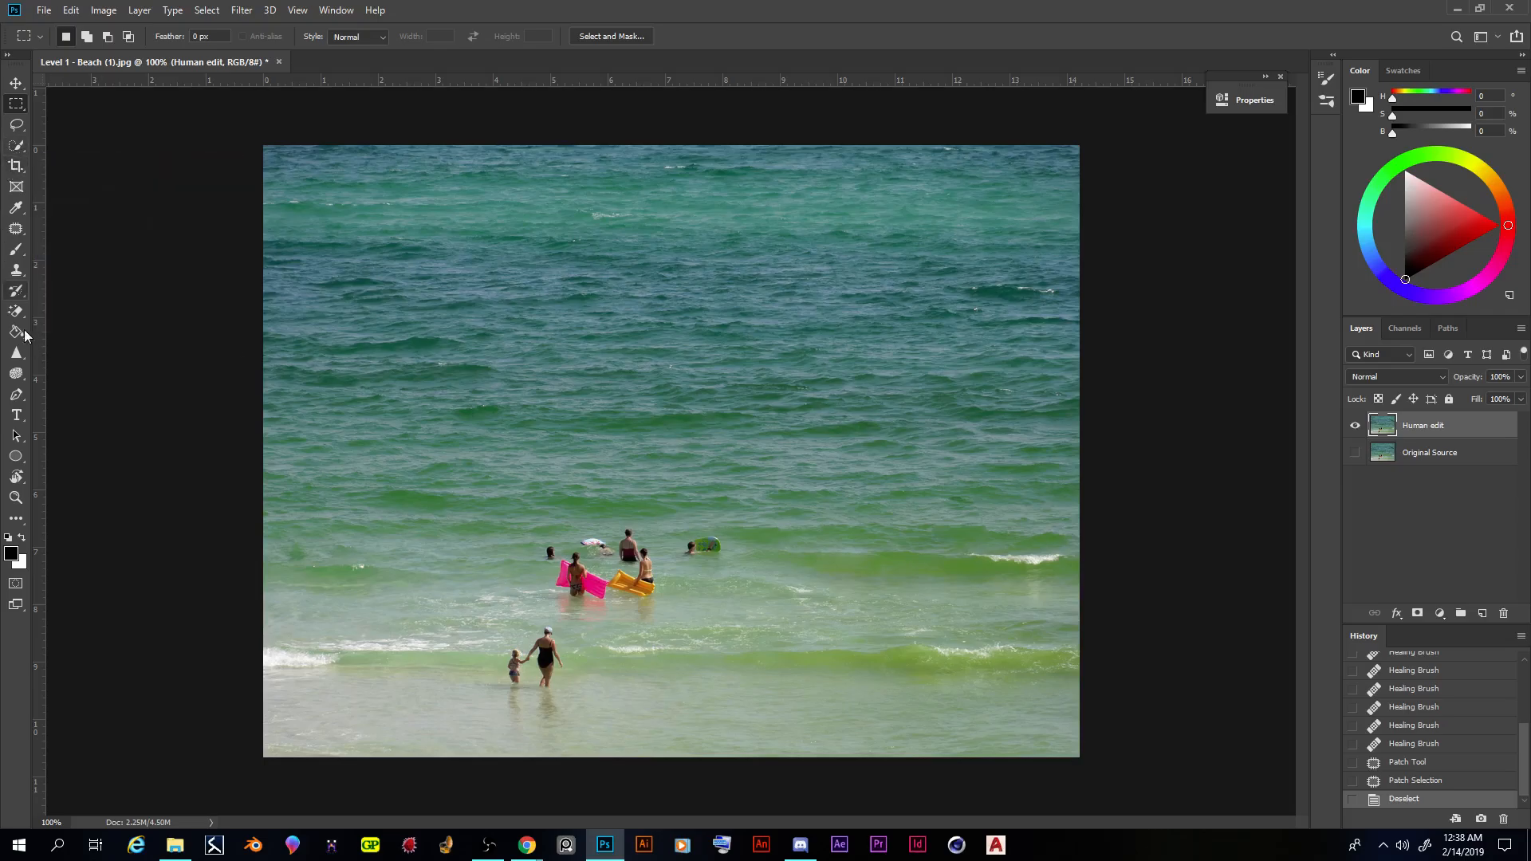
- Patch out the woman and child wading in the foreground, using the shallow water to their right, and deselect
{"action": "left_click", "coordinate": [17, 231]}
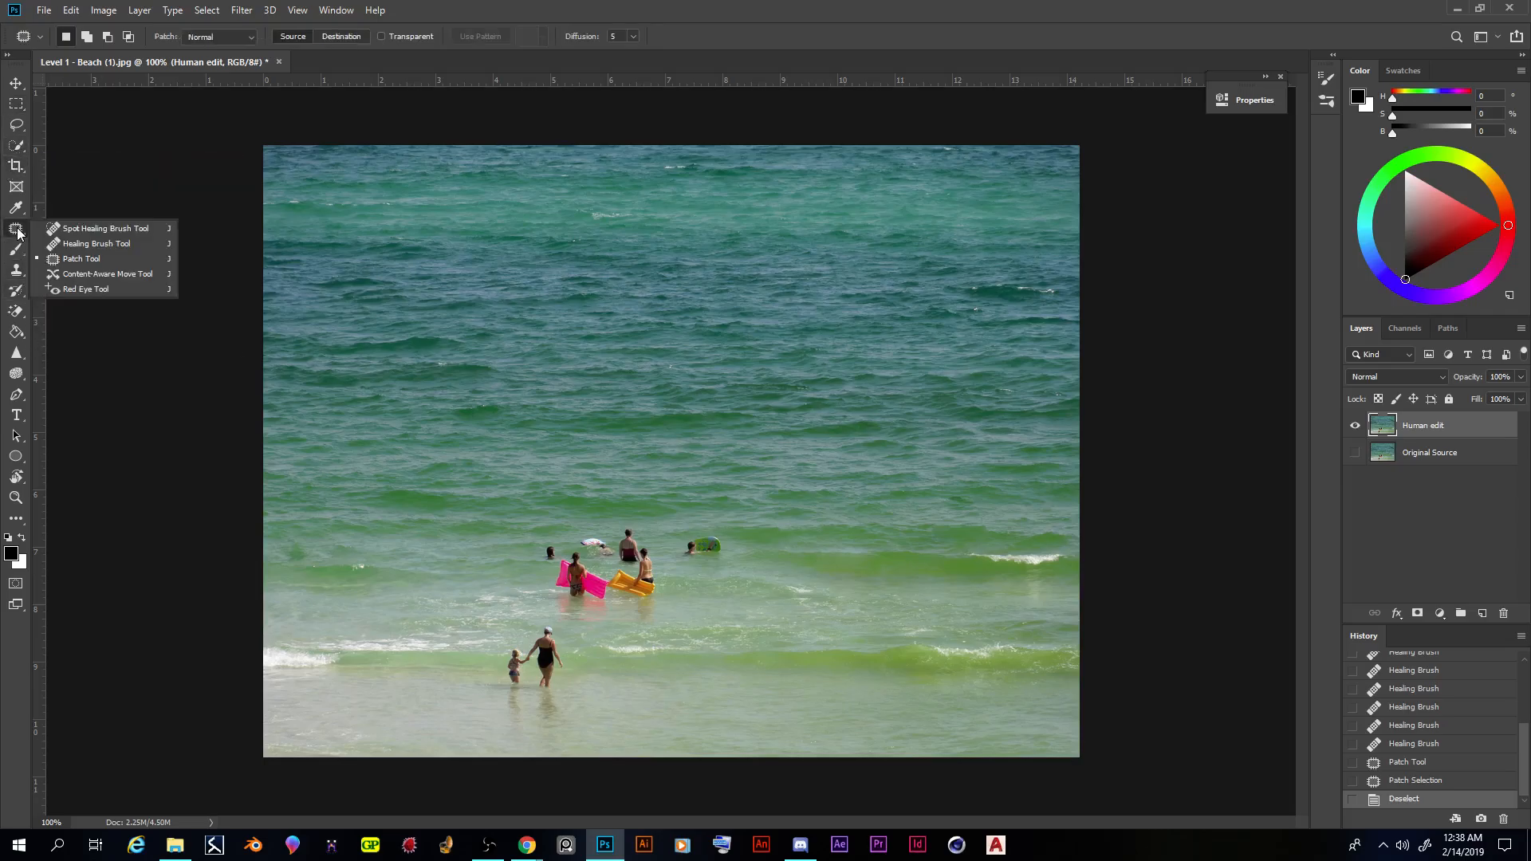
{"action": "left_click", "coordinate": [65, 260]}
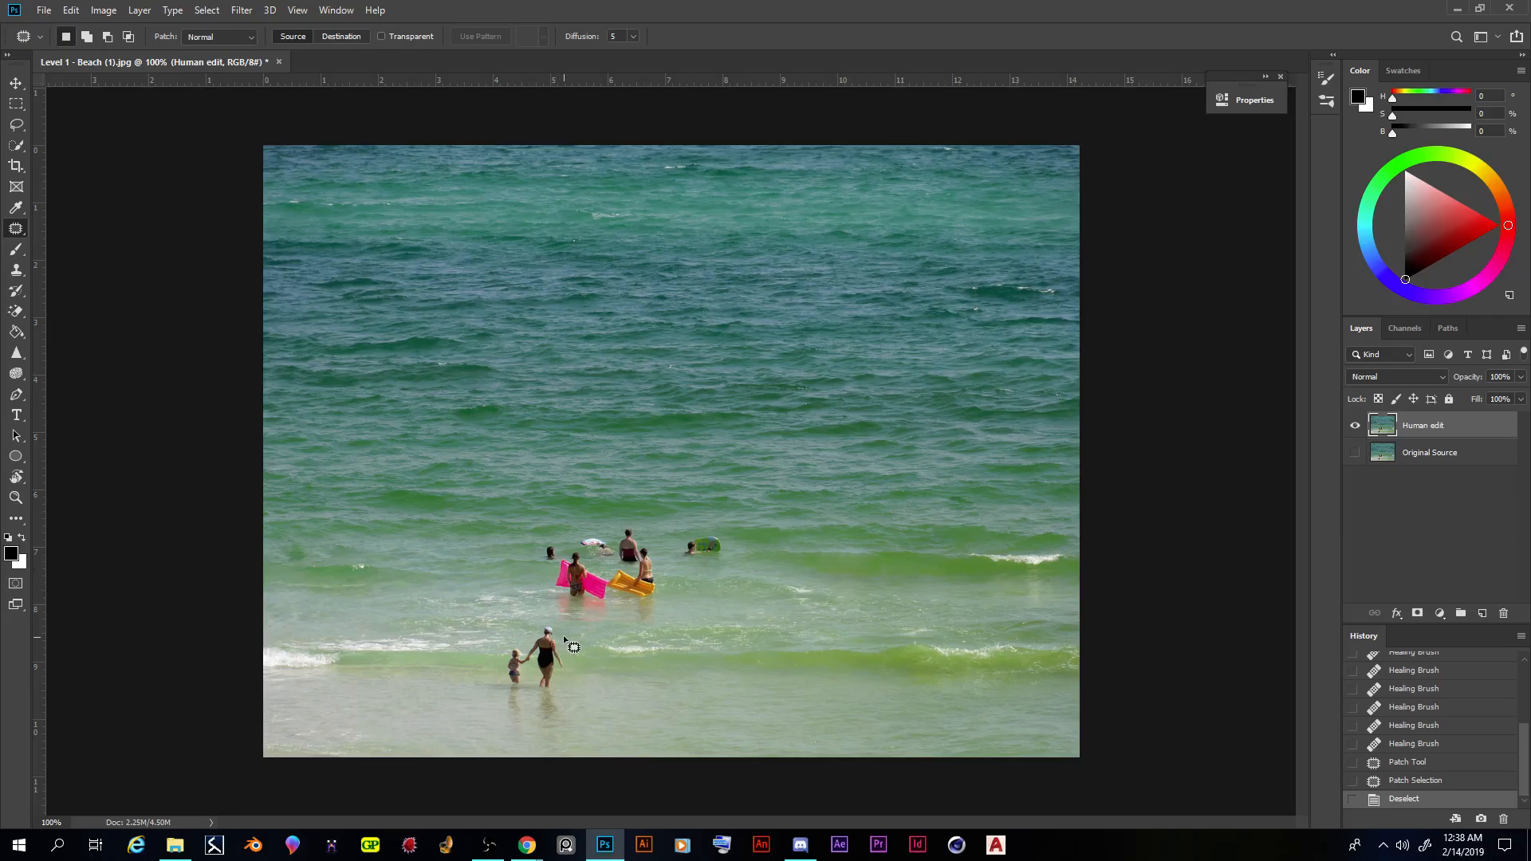
{"action": "mouse_move", "coordinate": [500, 652]}
{"action": "left_mouse_down"}
{"action": "mouse_move", "coordinate": [513, 703]}
{"action": "mouse_move", "coordinate": [572, 705]}
{"action": "mouse_move", "coordinate": [565, 622]}
{"action": "mouse_move", "coordinate": [566, 663]}
{"action": "mouse_move", "coordinate": [745, 674]}
{"action": "left_mouse_up"}
{"action": "key", "text": "ctrl+d"}
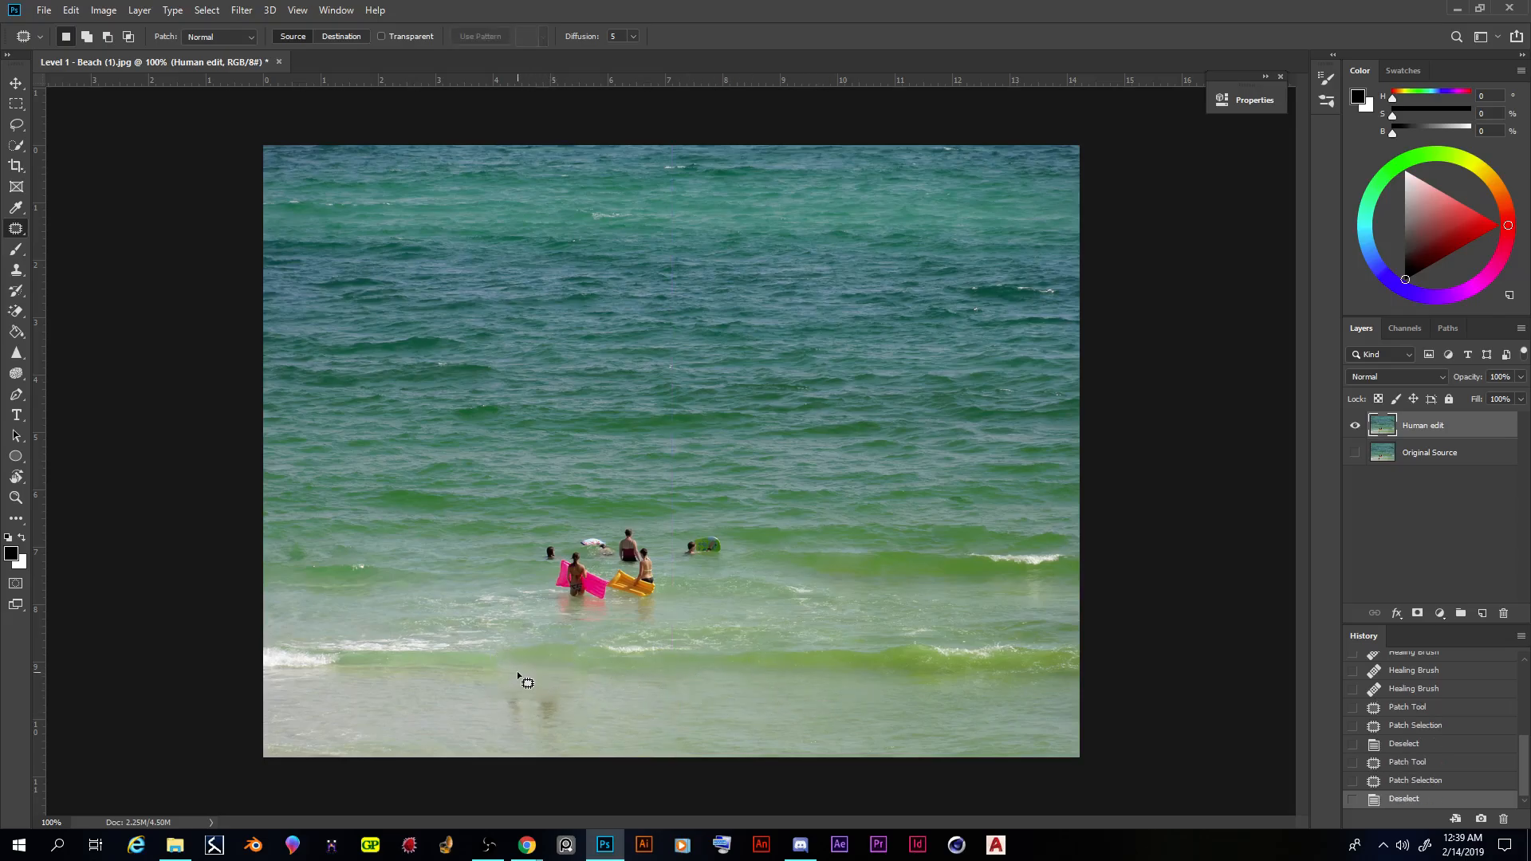
- Patch out the leftover leg reflections of the woman and child with clean shallow water and deselect
{"action": "mouse_move", "coordinate": [511, 666]}
{"action": "left_mouse_down"}
{"action": "mouse_move", "coordinate": [431, 679]}
{"action": "mouse_move", "coordinate": [420, 695]}
{"action": "mouse_move", "coordinate": [541, 739]}
{"action": "mouse_move", "coordinate": [622, 732]}
{"action": "mouse_move", "coordinate": [586, 684]}
{"action": "left_mouse_up"}
{"action": "mouse_move", "coordinate": [493, 664]}
{"action": "left_mouse_down"}
{"action": "mouse_move", "coordinate": [663, 707]}
{"action": "mouse_move", "coordinate": [763, 697]}
{"action": "left_mouse_up"}
{"action": "key", "text": "ctrl+d"}
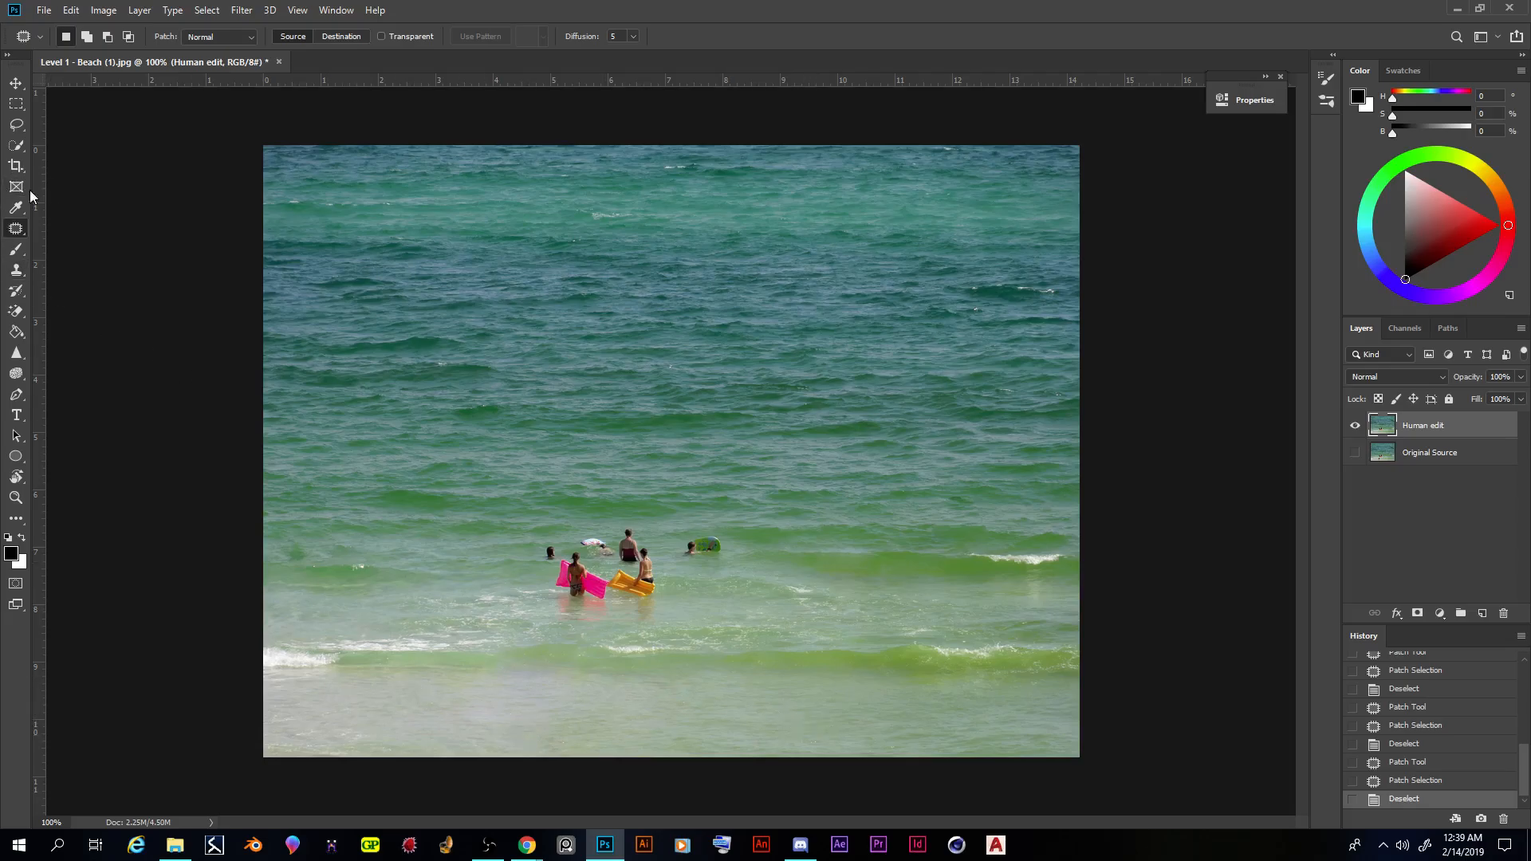
- Lasso the swimmers around the pink and orange floats and set the Fill contents to Content-Aware
{"action": "left_click", "coordinate": [16, 124]}
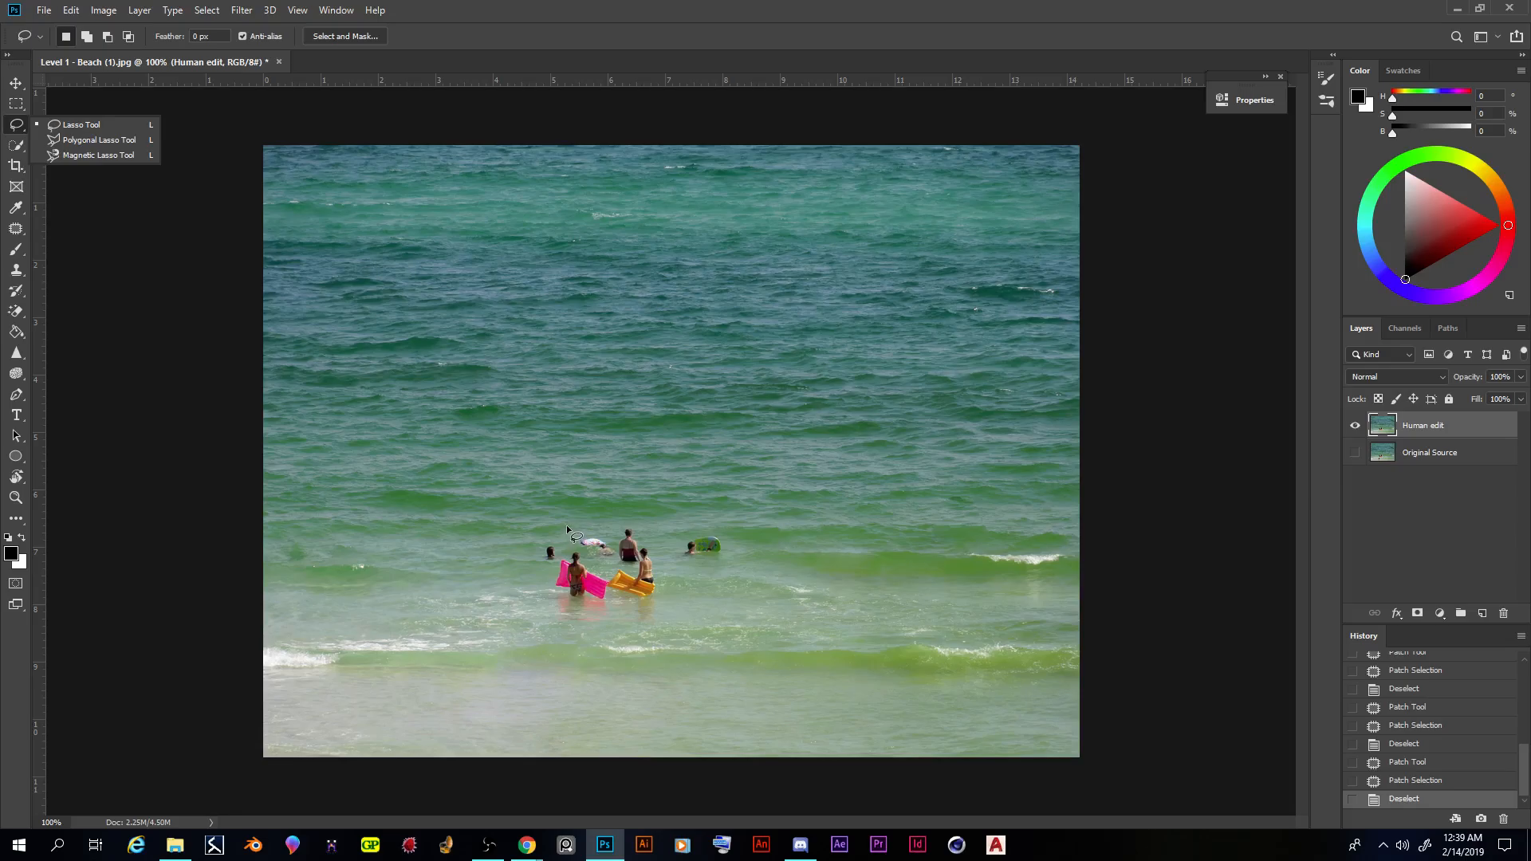
{"action": "mouse_move", "coordinate": [568, 532]}
{"action": "left_mouse_down"}
{"action": "mouse_move", "coordinate": [496, 558]}
{"action": "mouse_move", "coordinate": [542, 571]}
{"action": "mouse_move", "coordinate": [569, 612]}
{"action": "mouse_move", "coordinate": [669, 610]}
{"action": "mouse_move", "coordinate": [667, 581]}
{"action": "mouse_move", "coordinate": [699, 571]}
{"action": "mouse_move", "coordinate": [634, 522]}
{"action": "mouse_move", "coordinate": [568, 532]}
{"action": "left_mouse_up"}
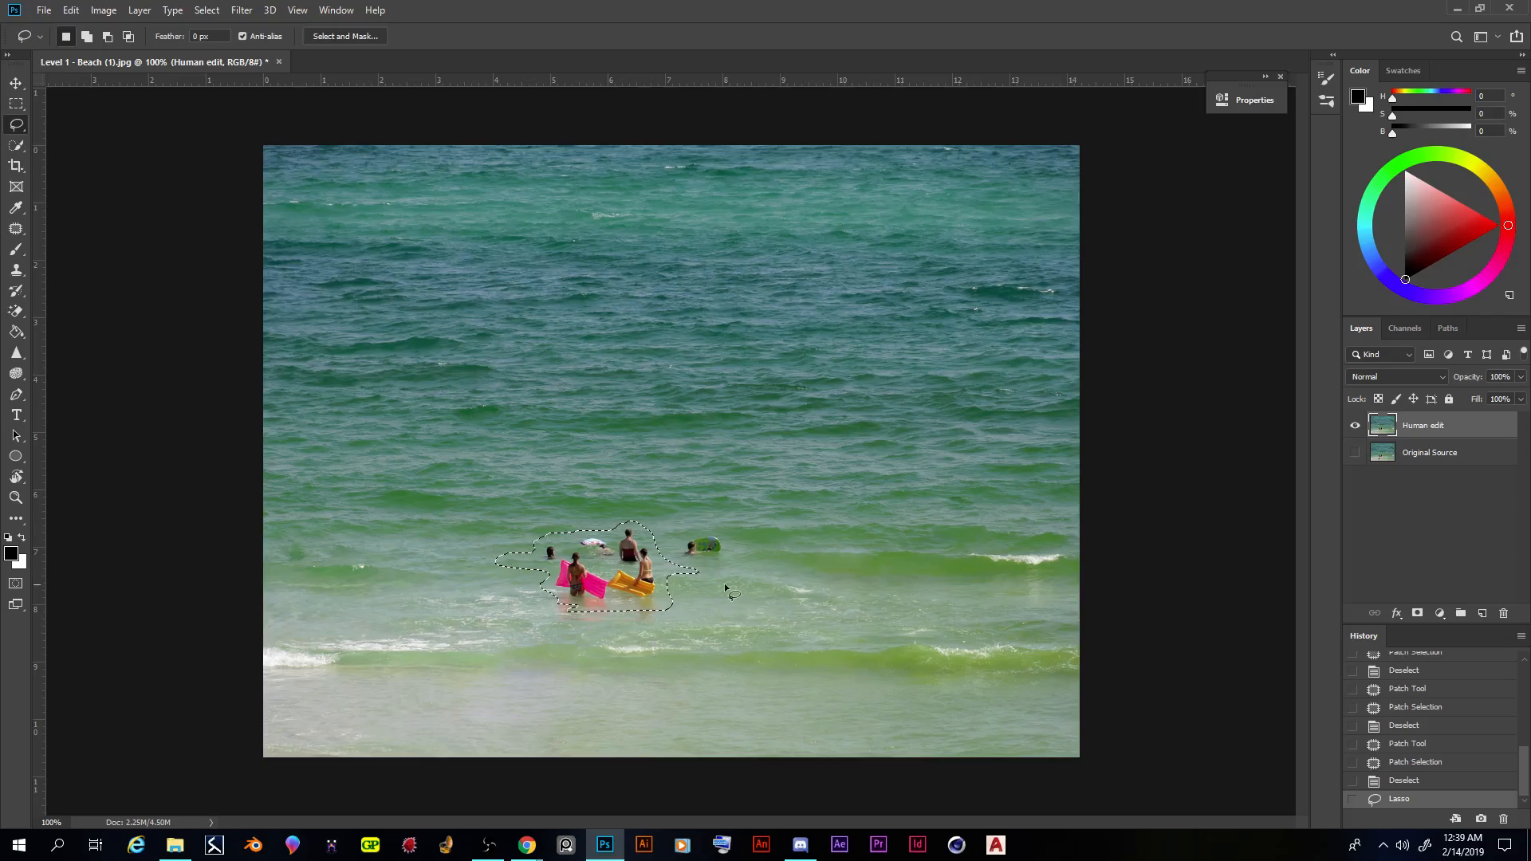
{"action": "left_click", "coordinate": [71, 11]}
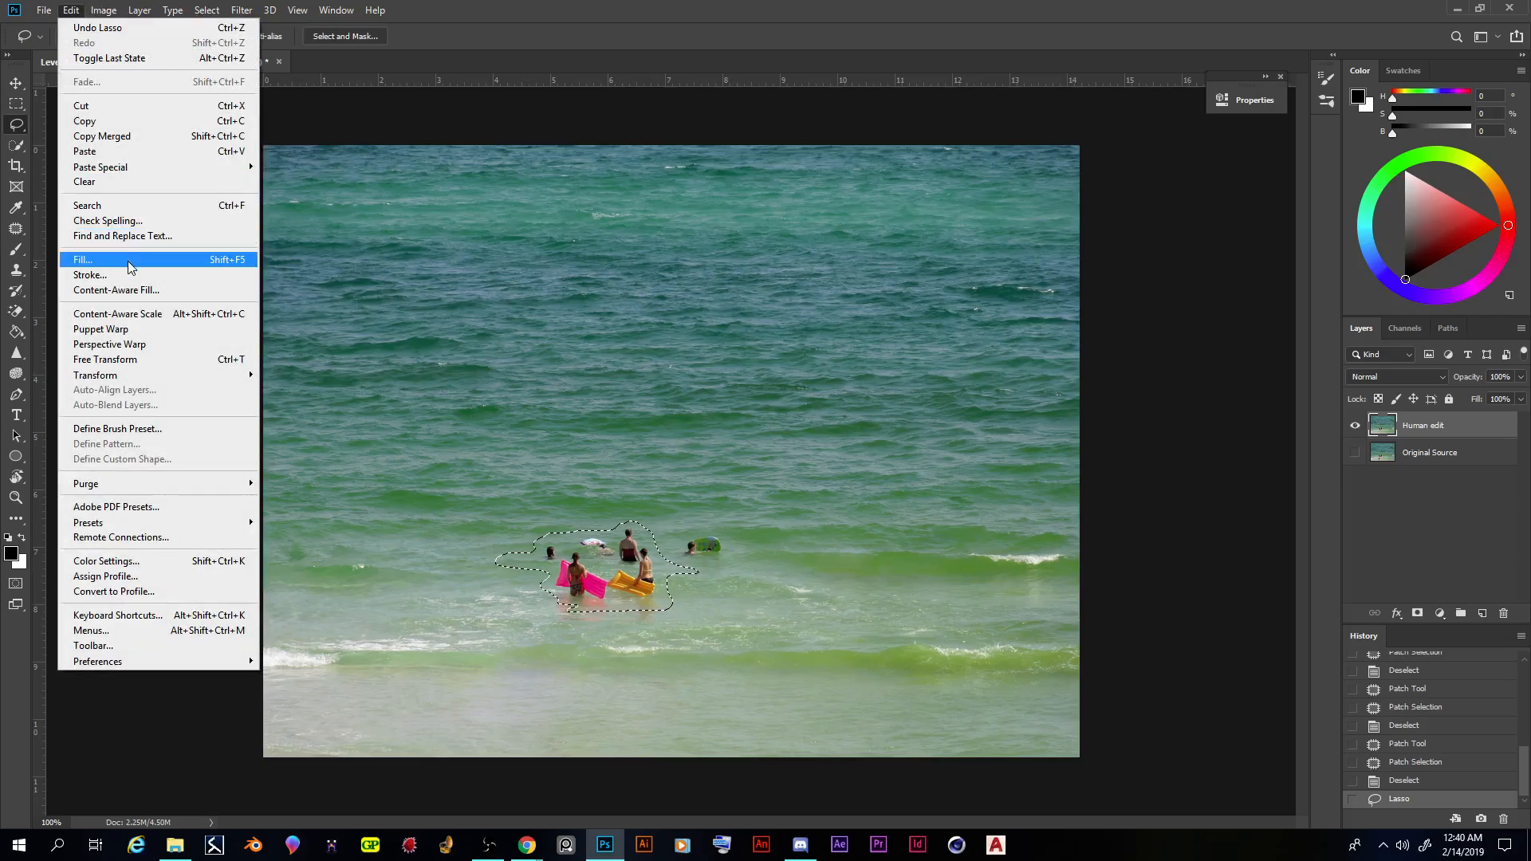
{"action": "left_click", "coordinate": [127, 260]}
{"action": "left_click_drag", "start_coordinate": [717, 194], "coordinate": [739, 306]}
{"action": "left_click", "coordinate": [779, 335]}
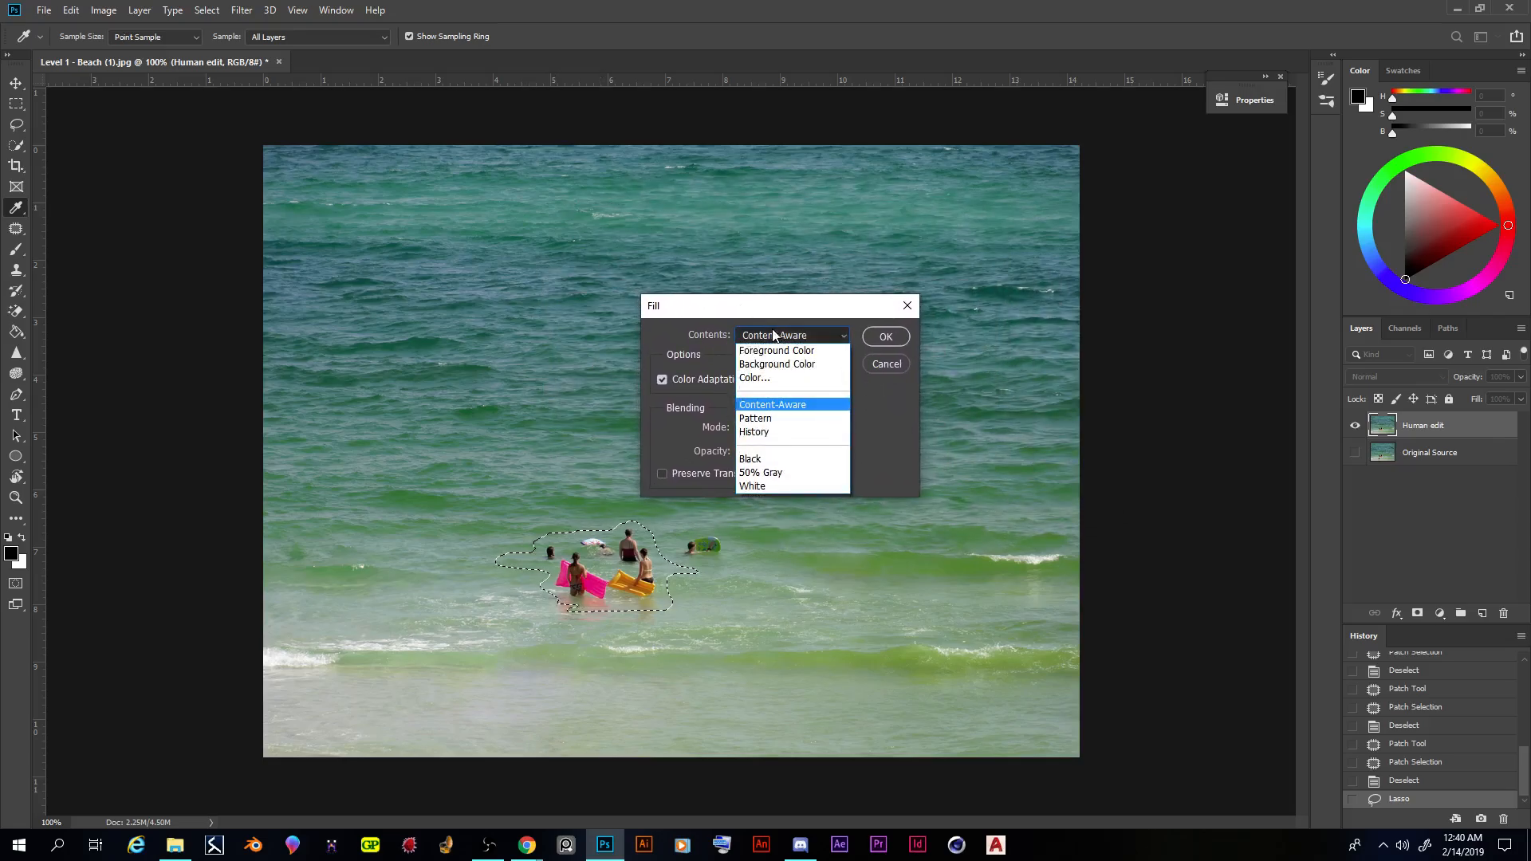
{"action": "left_click", "coordinate": [848, 339]}
{"action": "left_click", "coordinate": [843, 336]}
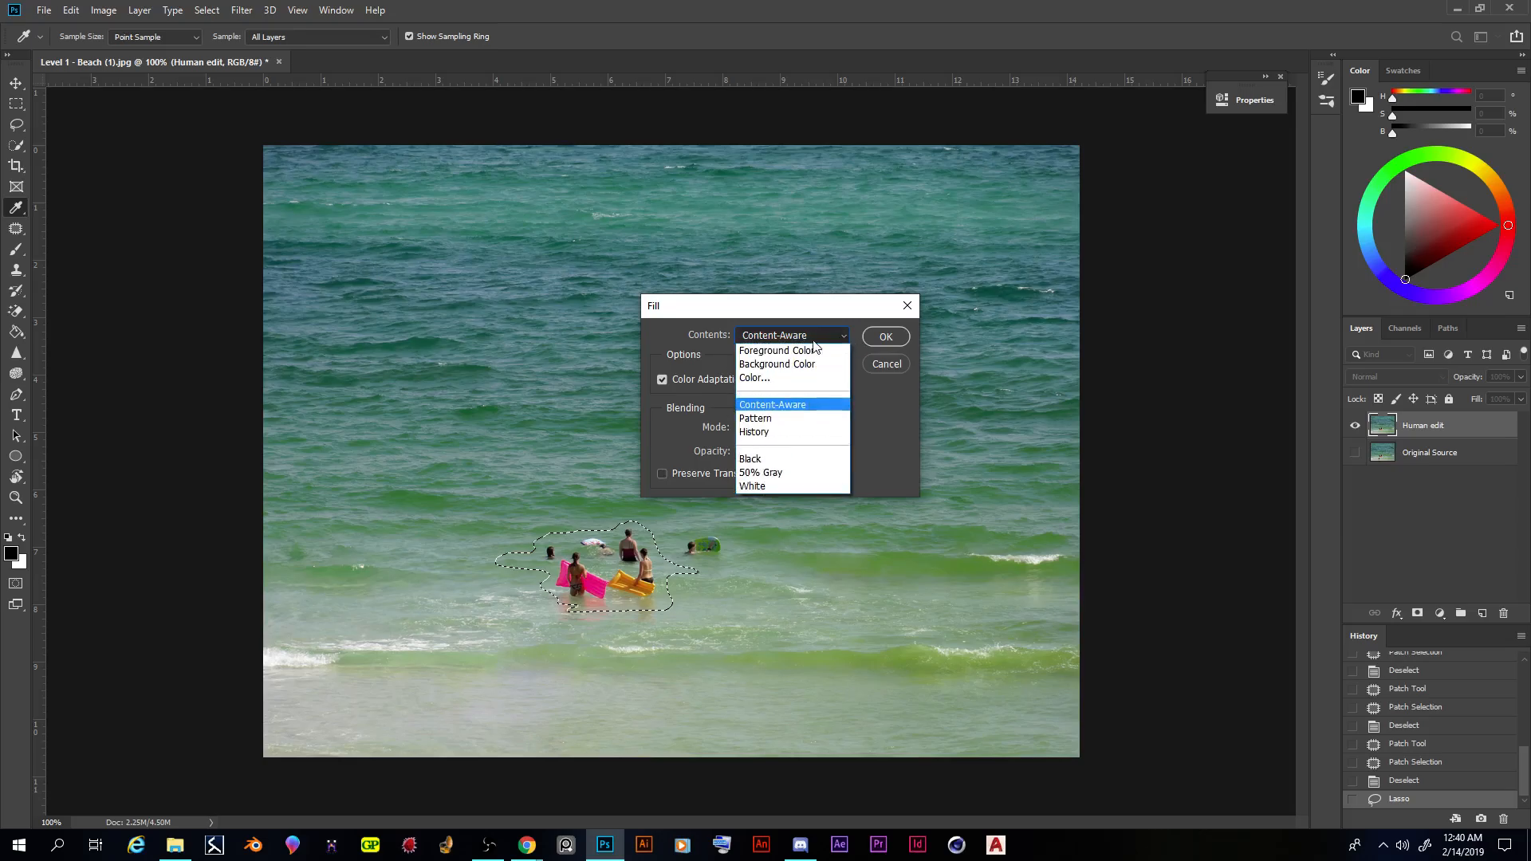
{"action": "left_click", "coordinate": [789, 405]}
- Move the Fill dialog clear of the selection, apply the Content-Aware fill over the lassoed swimmers and deselect
{"action": "left_click_drag", "start_coordinate": [764, 313], "coordinate": [878, 357]}
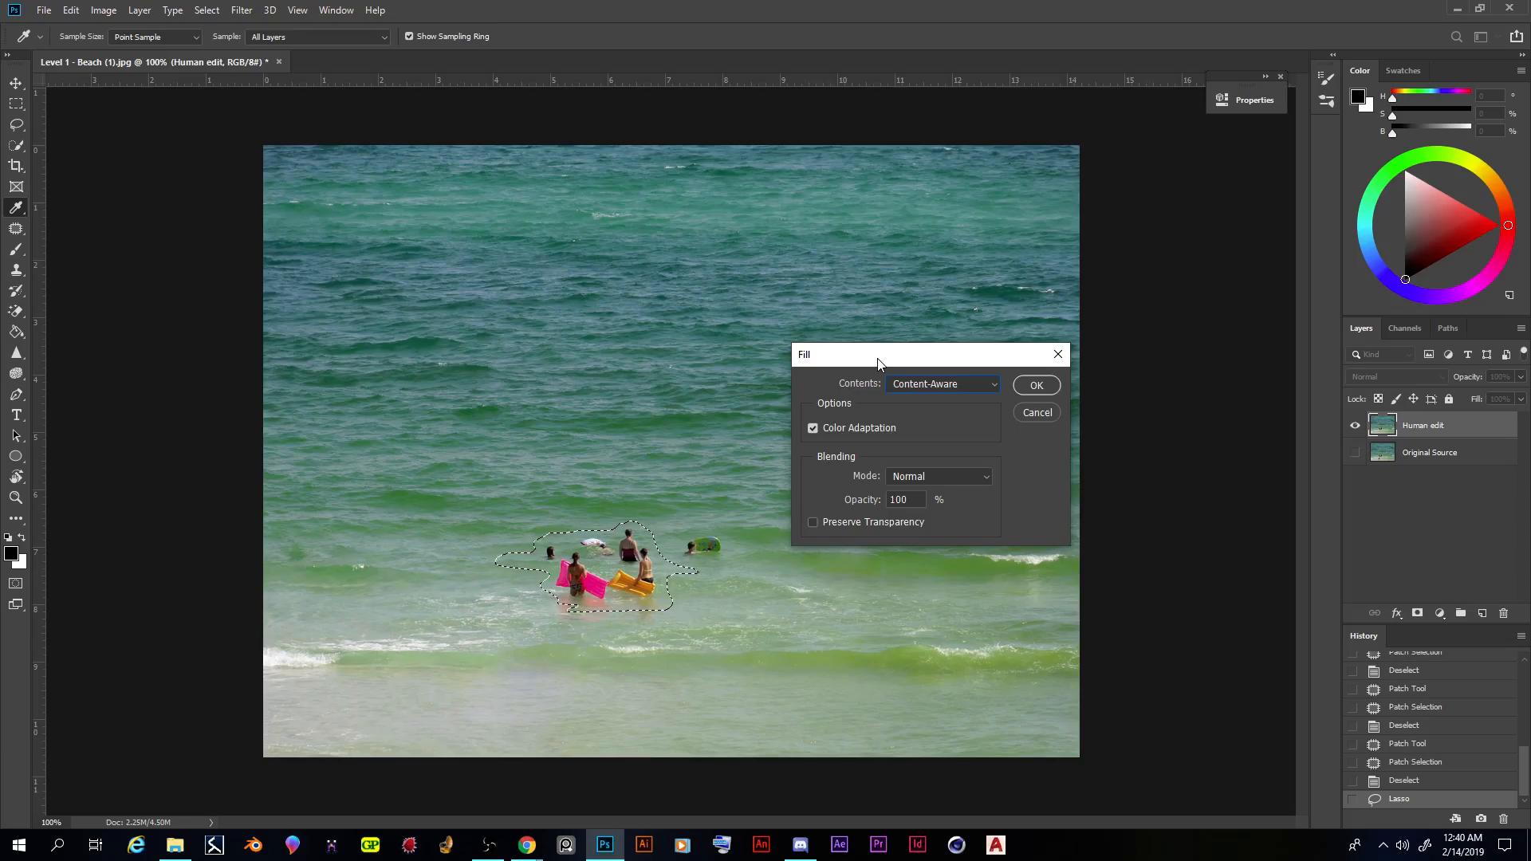
{"action": "left_click_drag", "start_coordinate": [877, 360], "coordinate": [847, 392]}
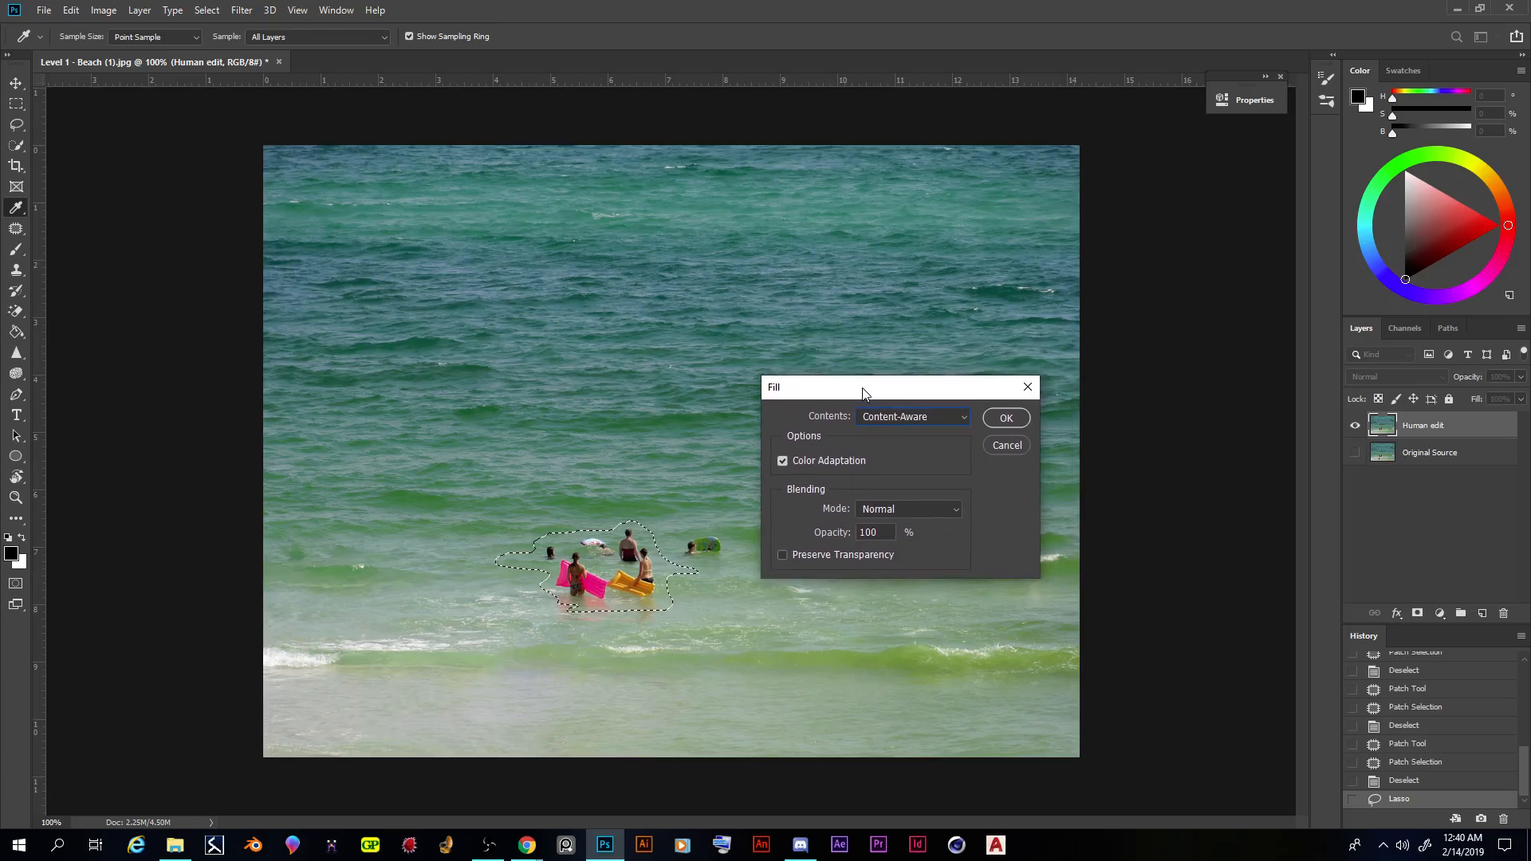
{"action": "left_click_drag", "start_coordinate": [862, 389], "coordinate": [861, 388]}
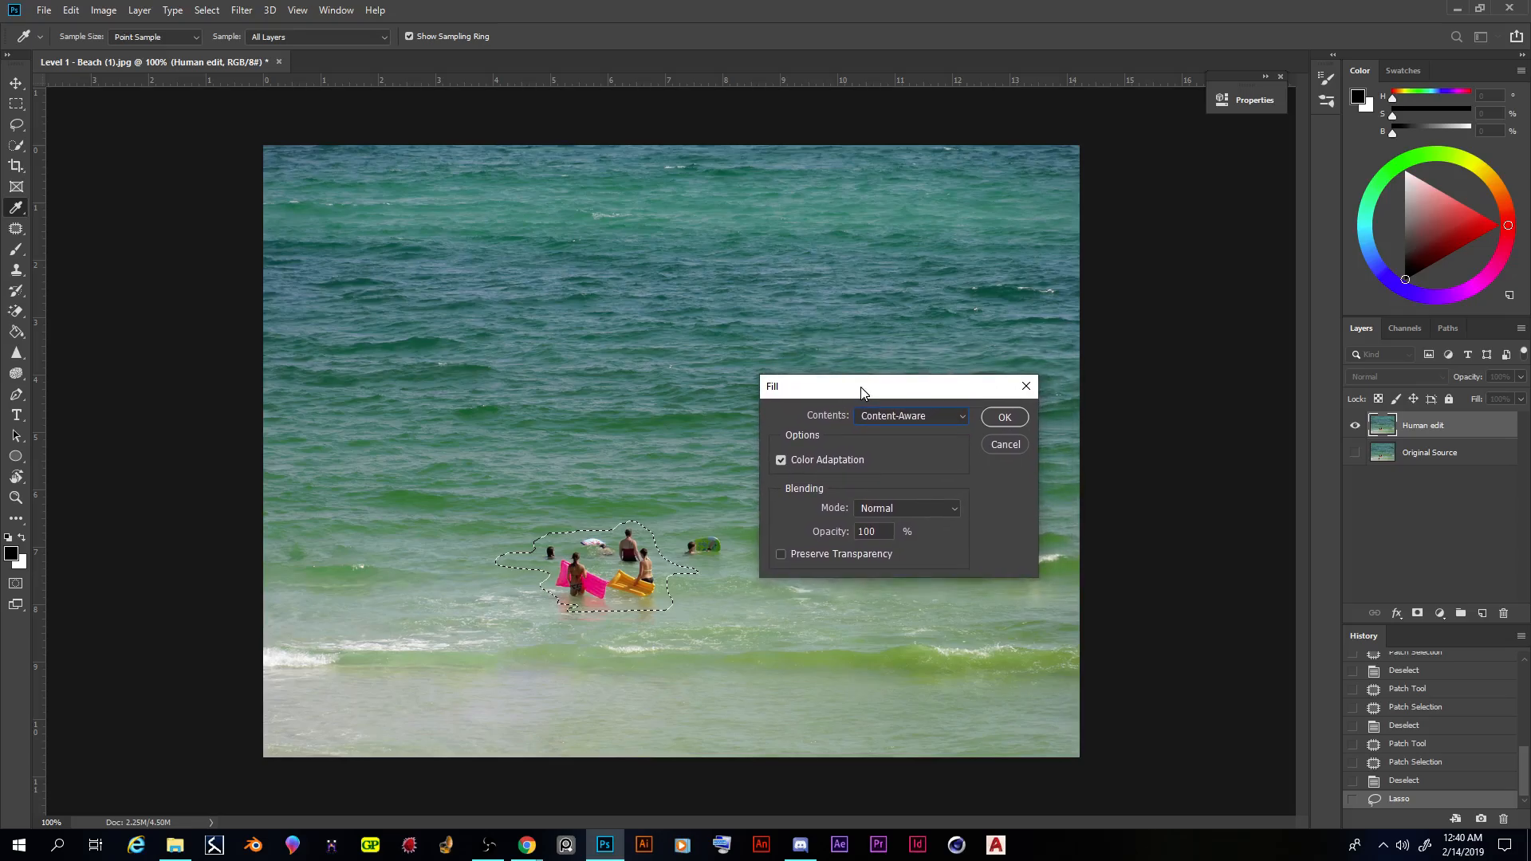
{"action": "left_click_drag", "start_coordinate": [860, 386], "coordinate": [798, 360]}
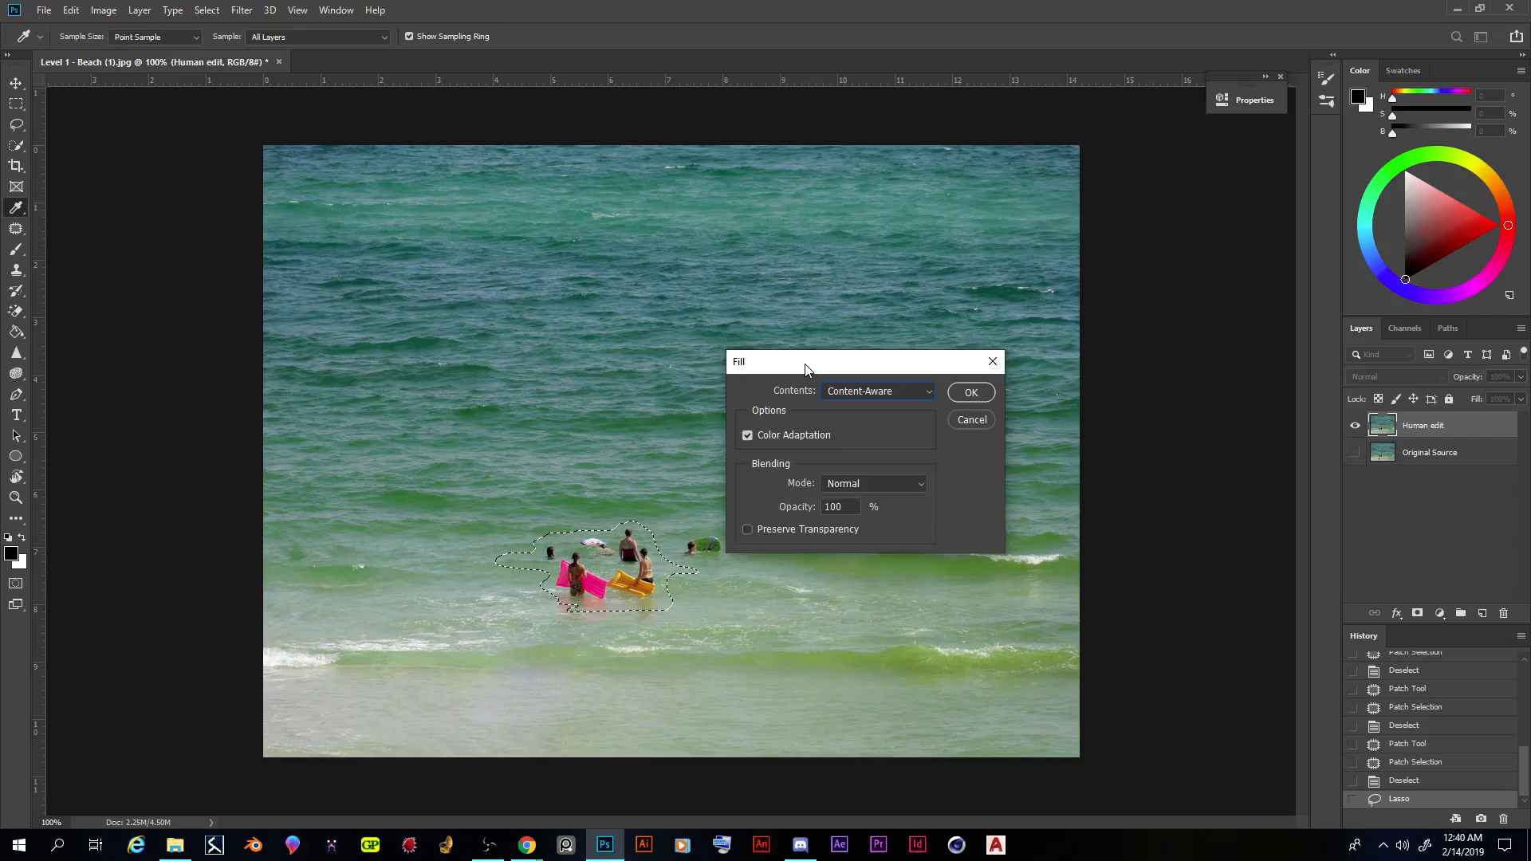
{"action": "left_click_drag", "start_coordinate": [810, 366], "coordinate": [817, 366]}
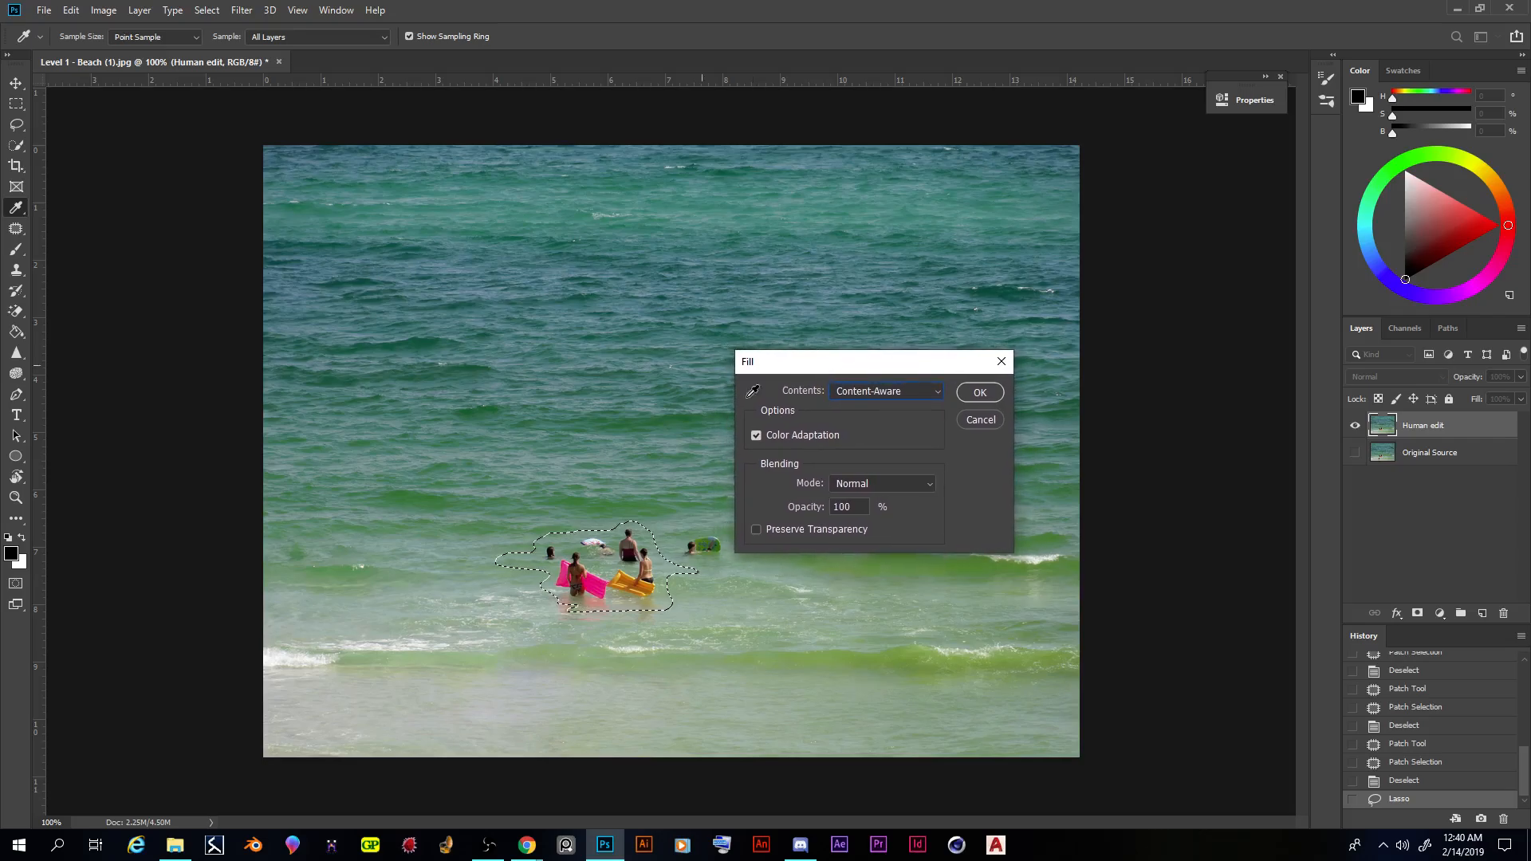
{"action": "left_click", "coordinate": [979, 392]}
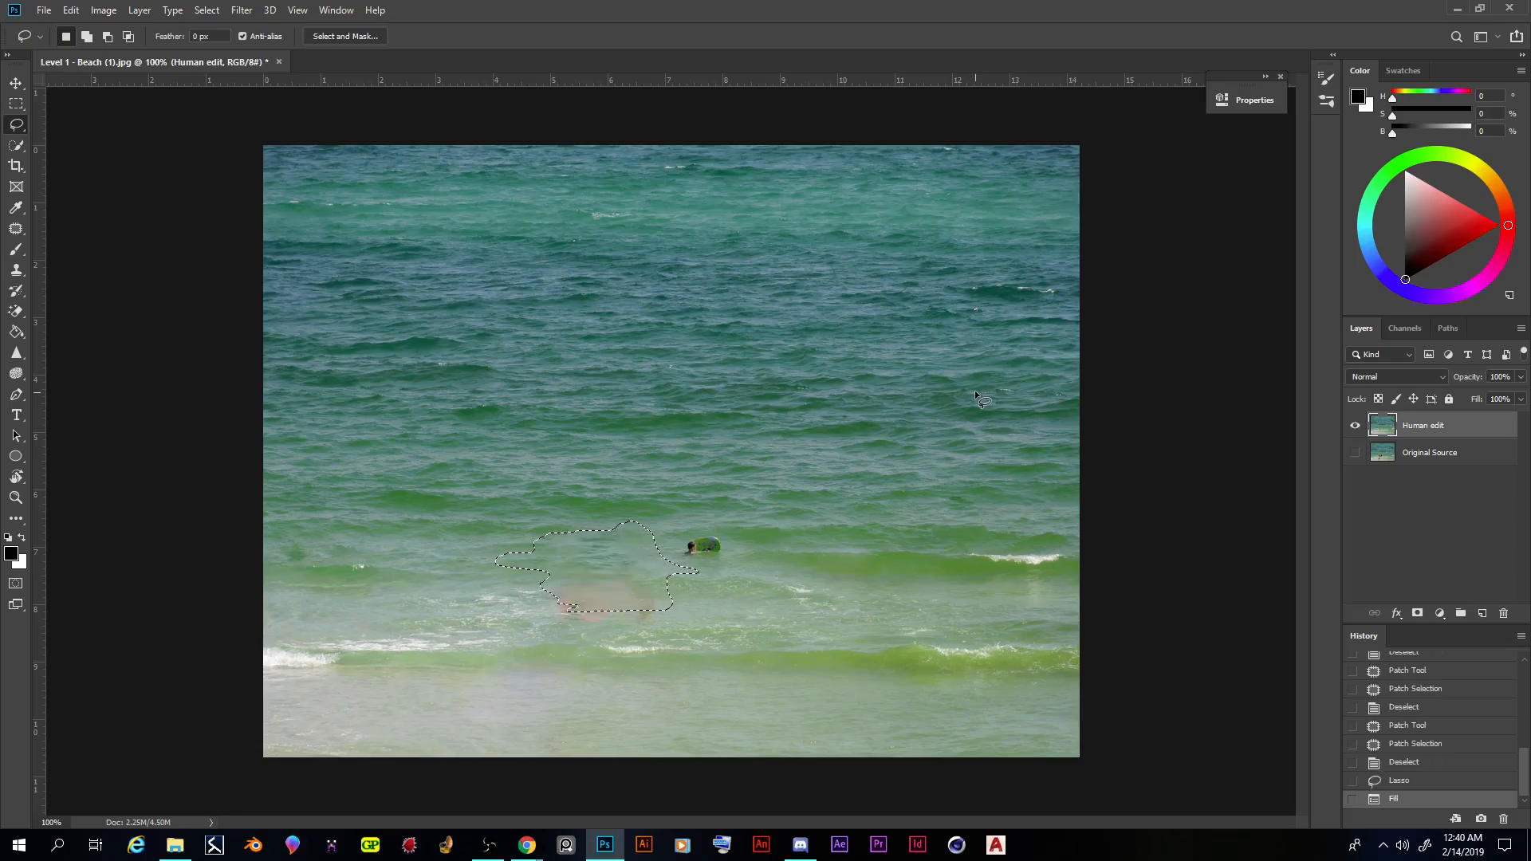
{"action": "key", "text": "ctrl+d"}
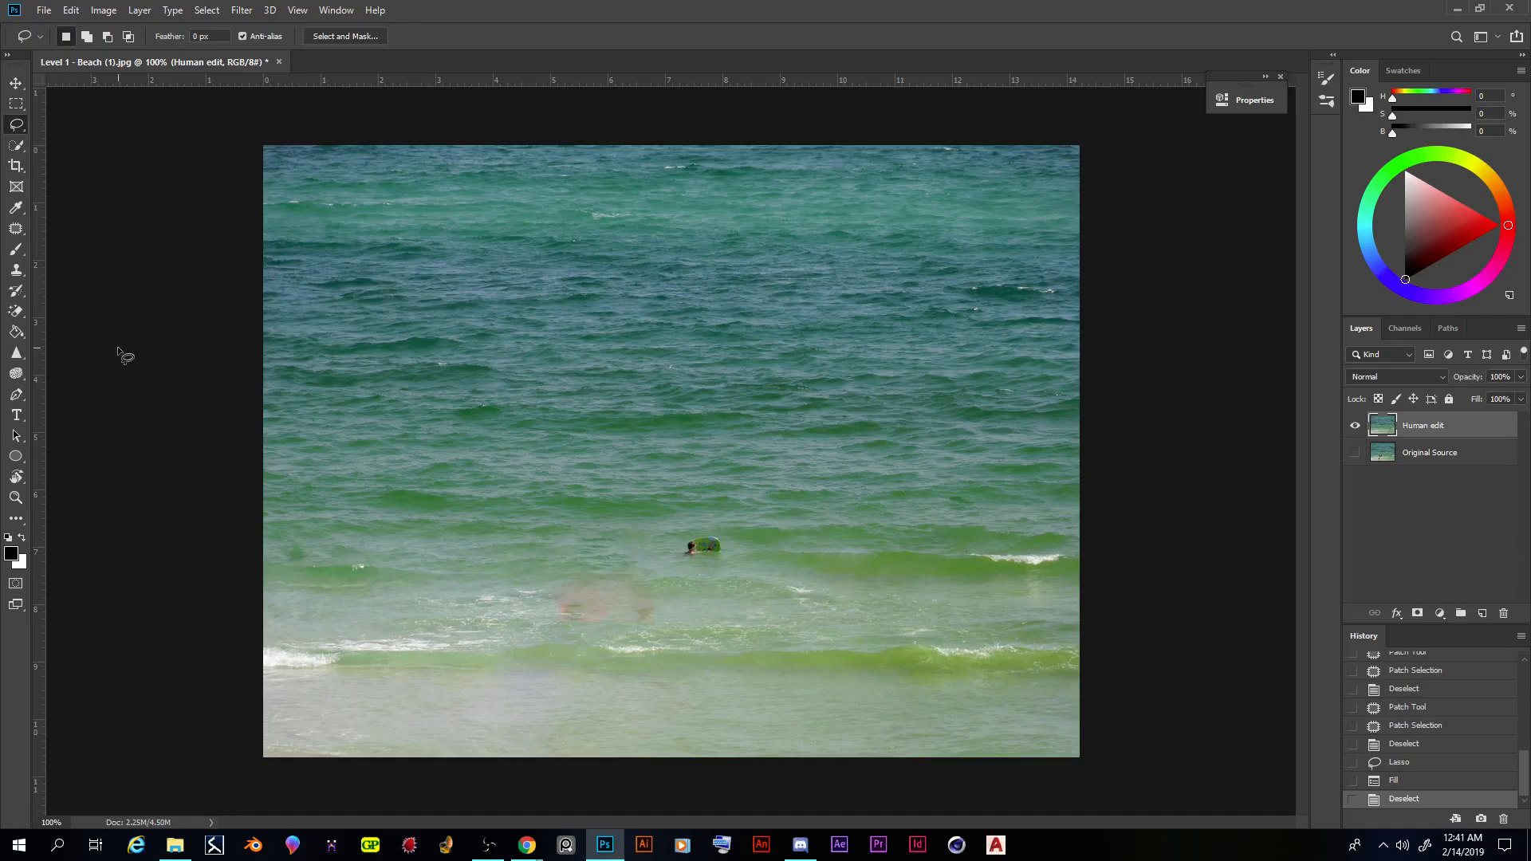
- Cover the pinkish and orange float reflections below the filled area with the Clone Stamp tool, sampling clean shallow water beside them
{"action": "left_click", "coordinate": [16, 271]}
{"action": "left_click", "coordinate": [70, 269]}
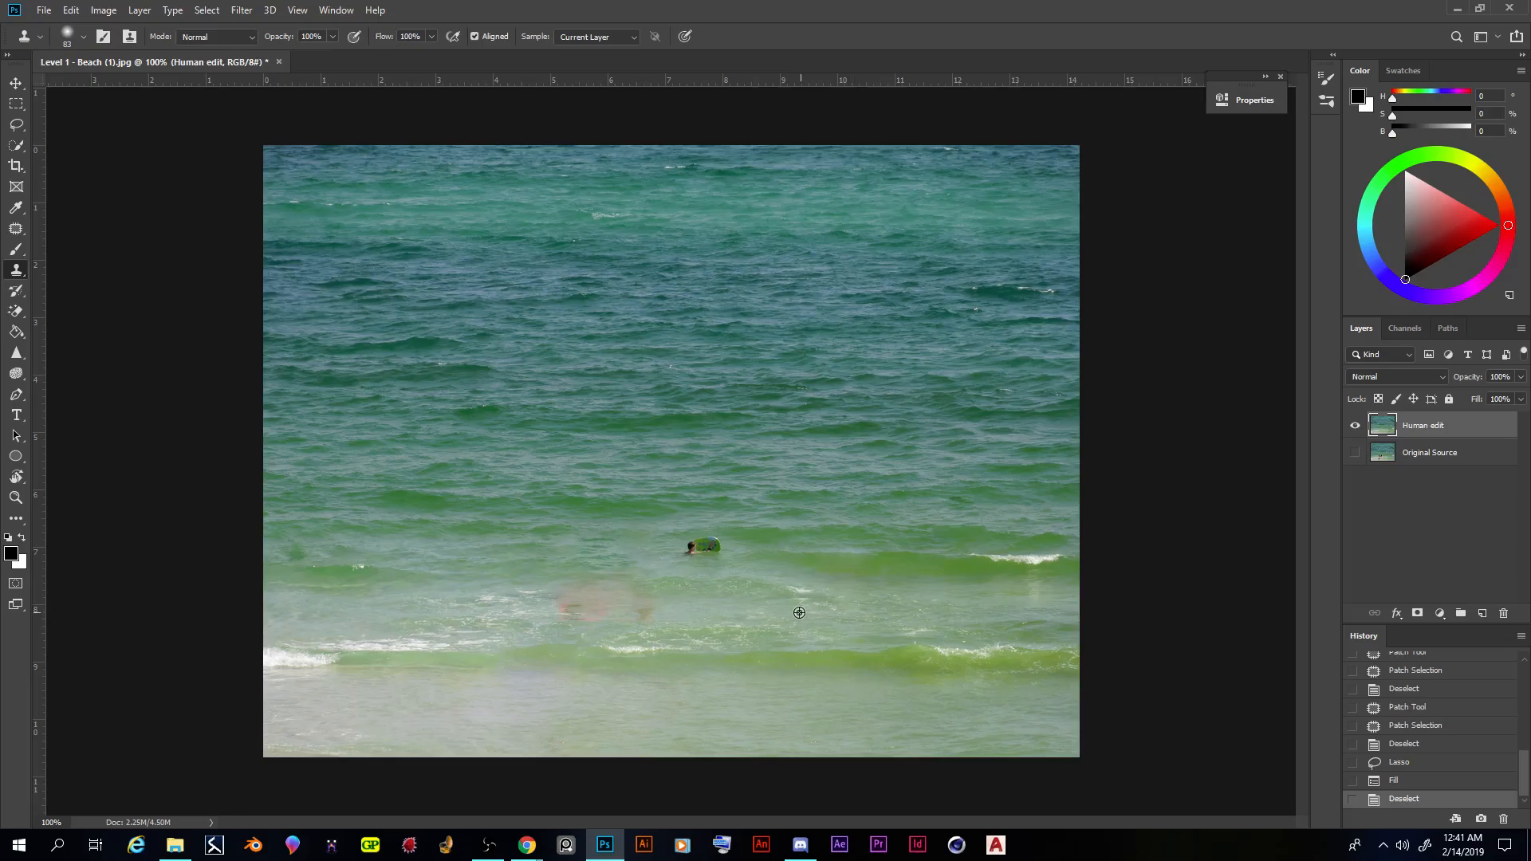
{"action": "left_click", "coordinate": [14, 229]}
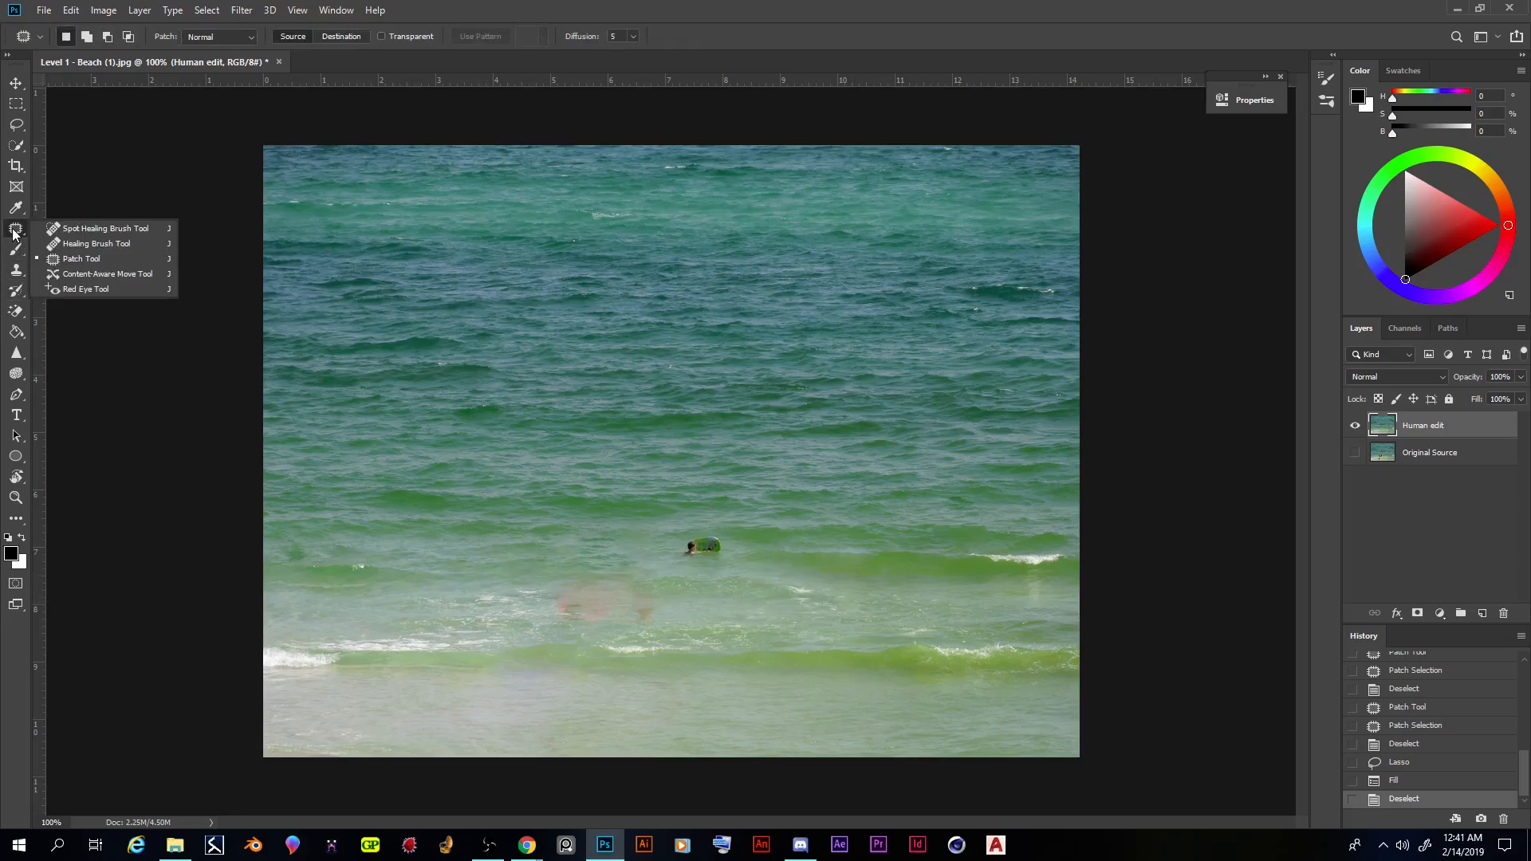
{"action": "left_click", "coordinate": [14, 273]}
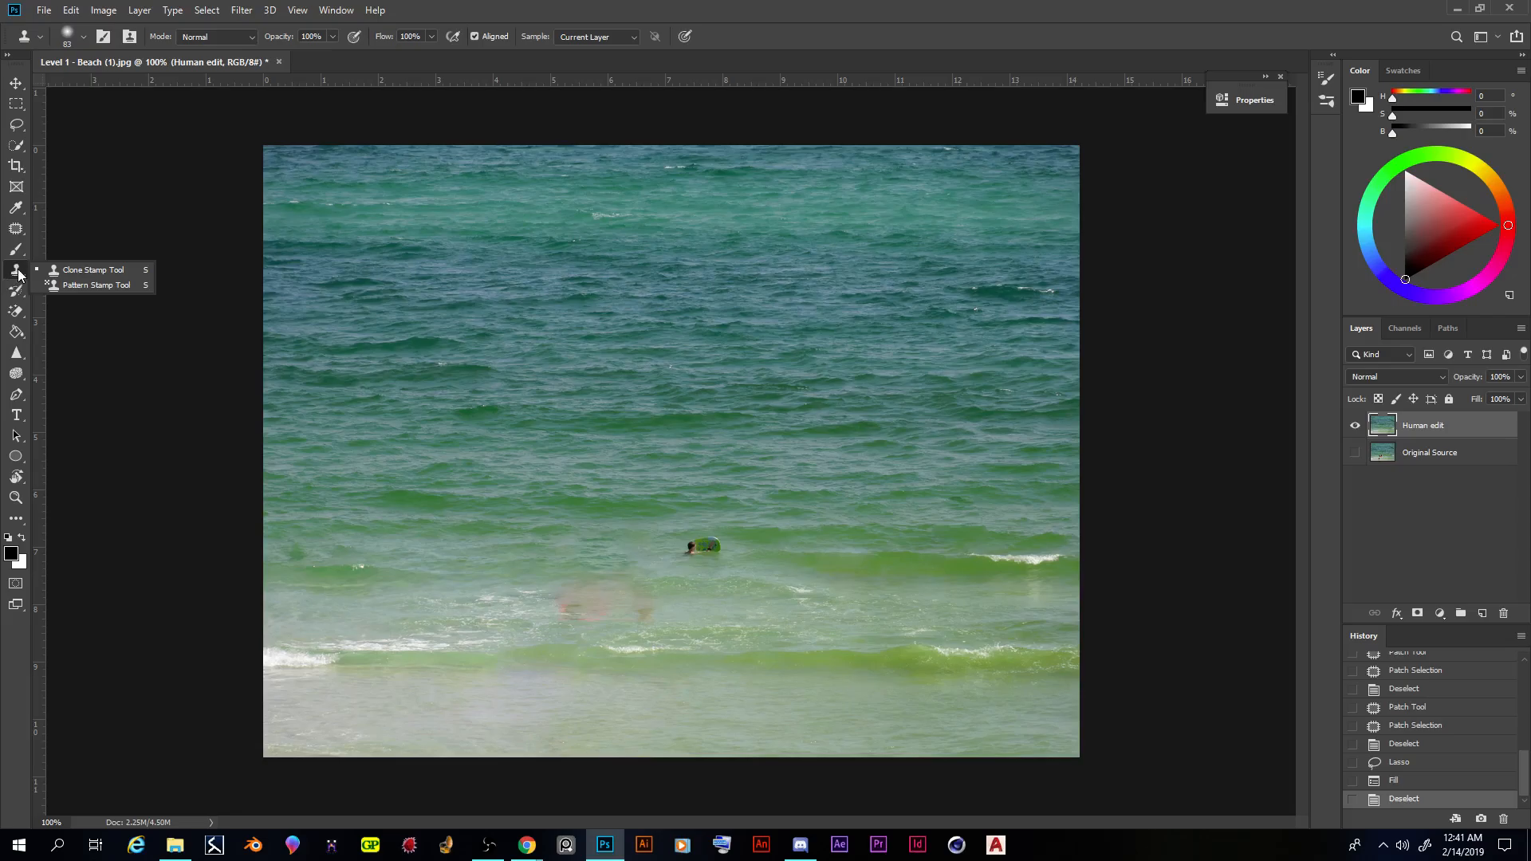
{"action": "left_click", "coordinate": [70, 273]}
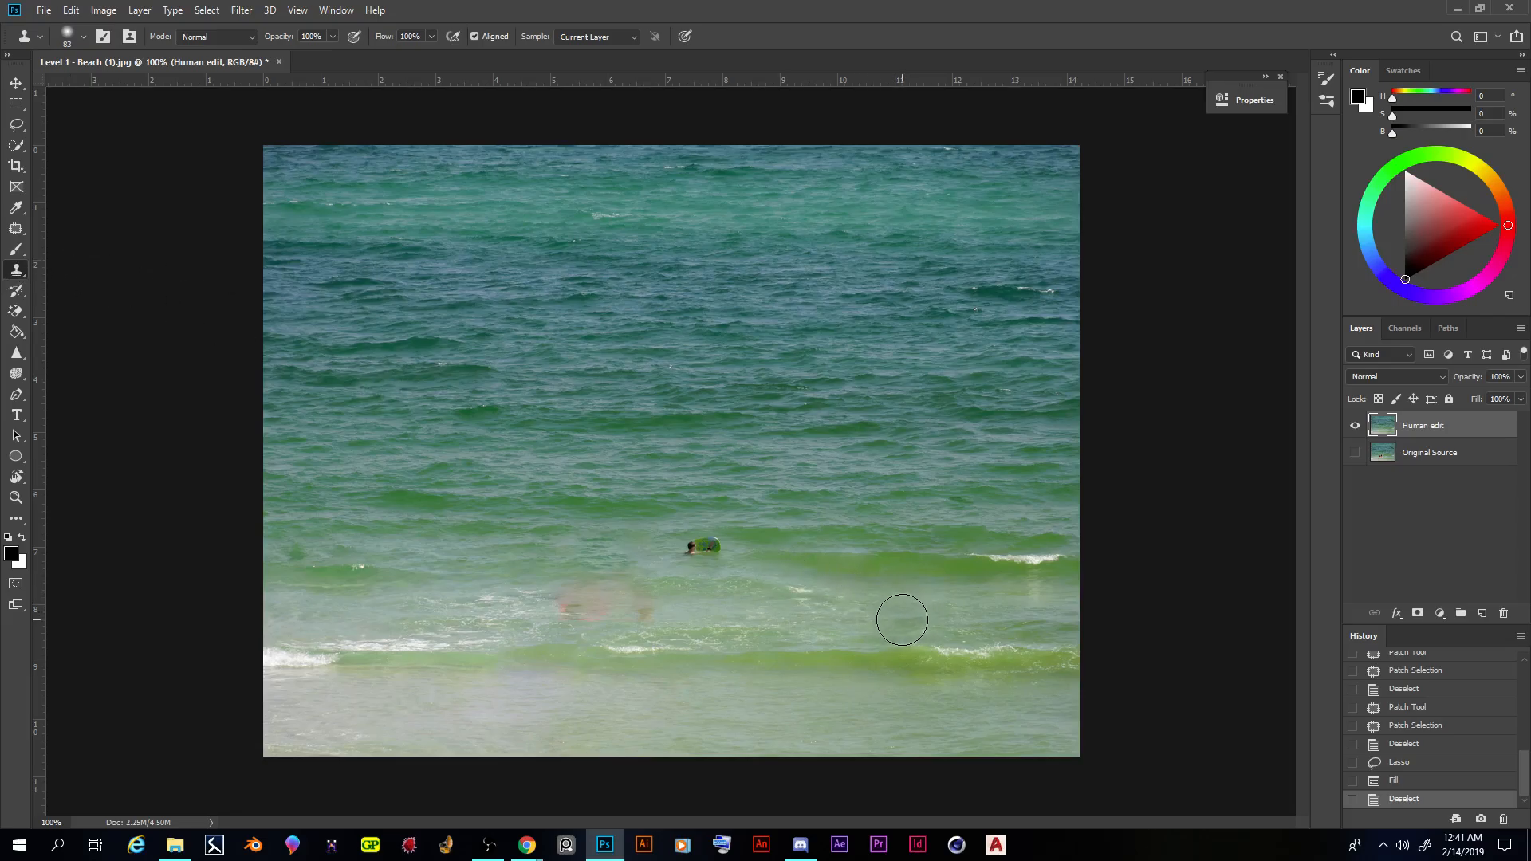
{"action": "left_click", "coordinate": [847, 613], "text": "alt"}
{"action": "left_click", "coordinate": [1064, 605], "text": "alt"}
{"action": "left_click_drag", "start_coordinate": [648, 606], "coordinate": [633, 608]}
{"action": "left_click", "coordinate": [331, 607], "text": "alt"}
{"action": "mouse_move", "coordinate": [557, 601]}
{"action": "left_mouse_down"}
{"action": "mouse_move", "coordinate": [619, 605]}
{"action": "mouse_move", "coordinate": [585, 605]}
{"action": "mouse_move", "coordinate": [596, 613]}
{"action": "left_mouse_up"}
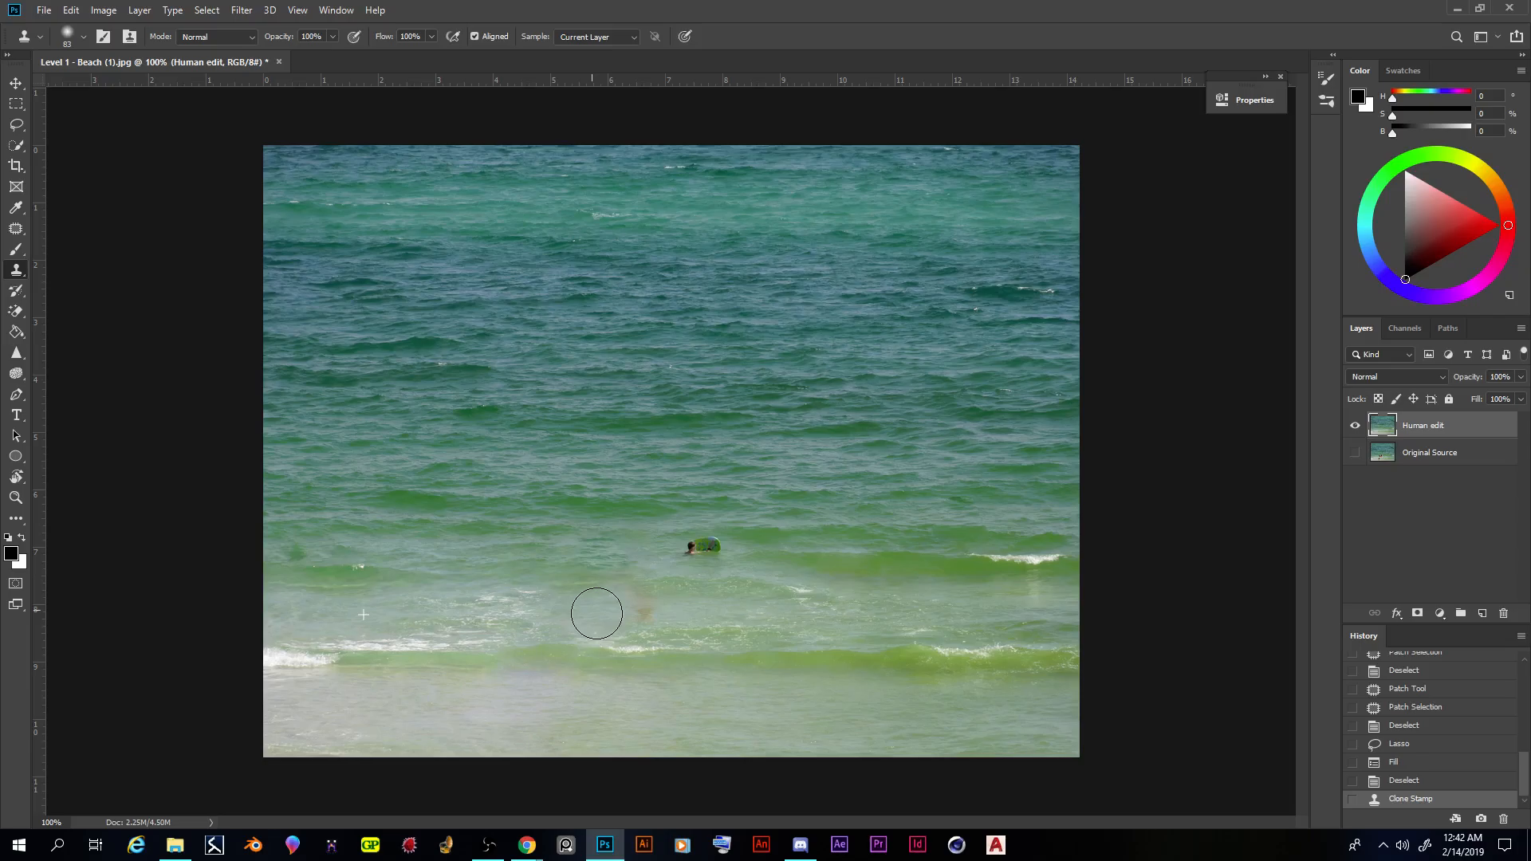
{"action": "key", "text": "ctrl+z"}
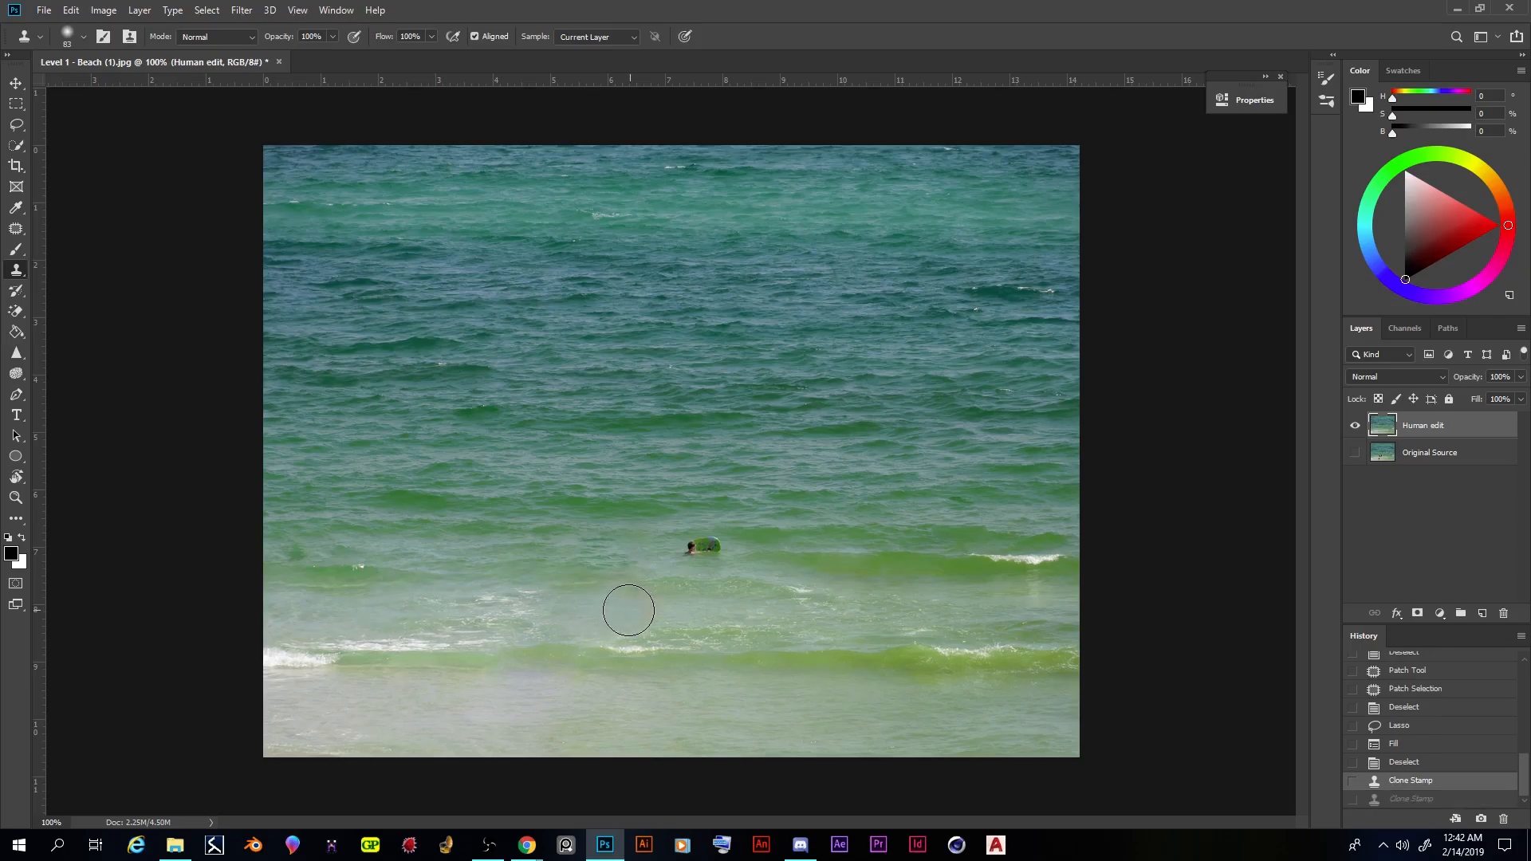
{"action": "key", "text": "ctrl+shift+z"}
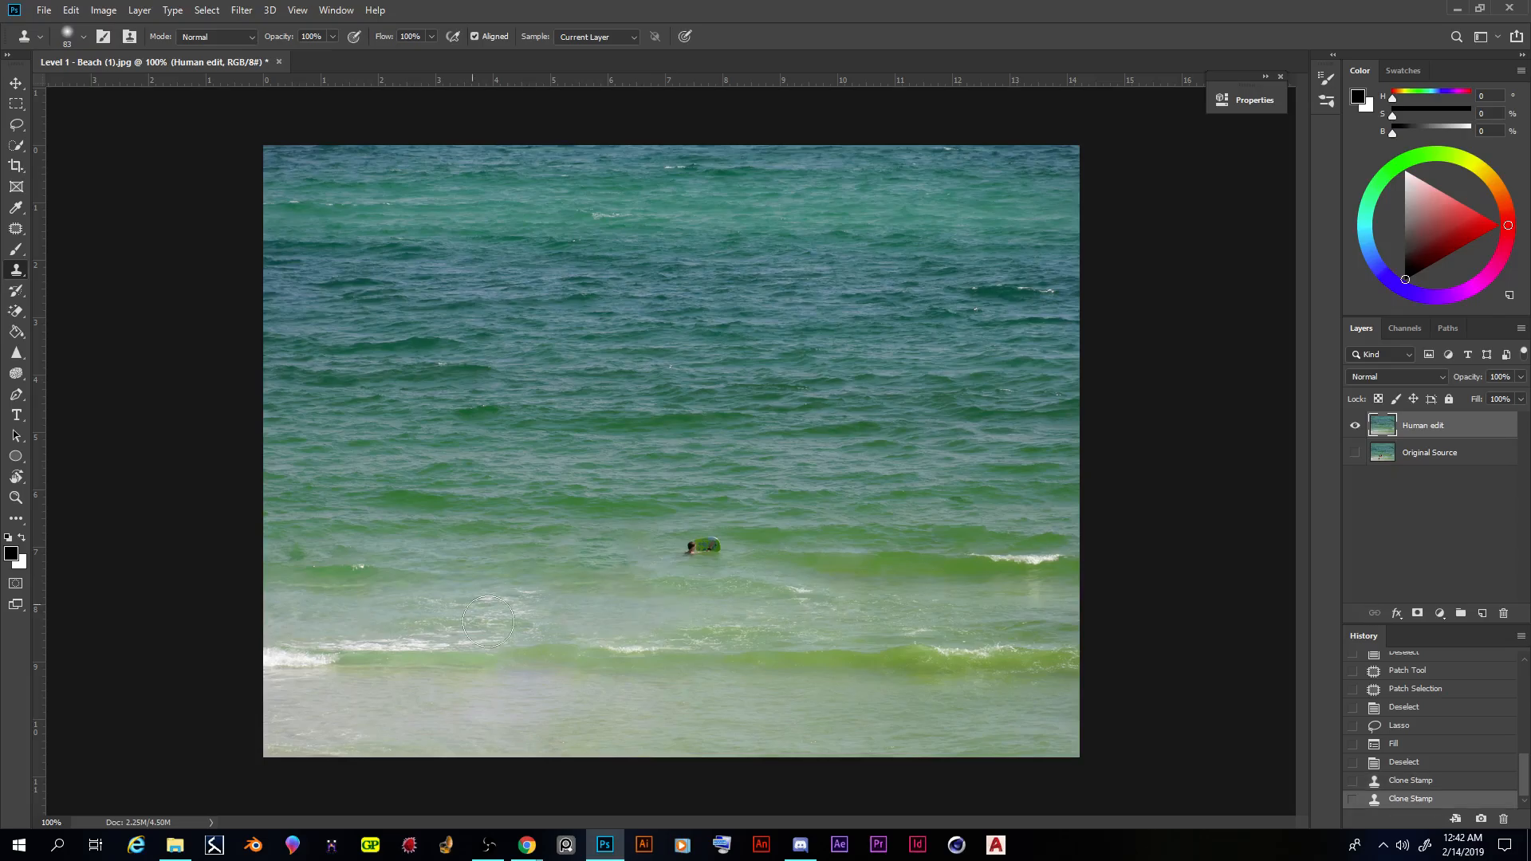
{"action": "mouse_move", "coordinate": [718, 550]}
{"action": "left_mouse_down"}
{"action": "mouse_move", "coordinate": [701, 553]}
{"action": "mouse_move", "coordinate": [720, 565]}
{"action": "mouse_move", "coordinate": [687, 547]}
{"action": "left_mouse_up"}
{"action": "left_click", "coordinate": [561, 546], "text": "alt"}
{"action": "left_click_drag", "start_coordinate": [690, 550], "coordinate": [694, 553]}
{"action": "key", "text": "ctrl+z"}
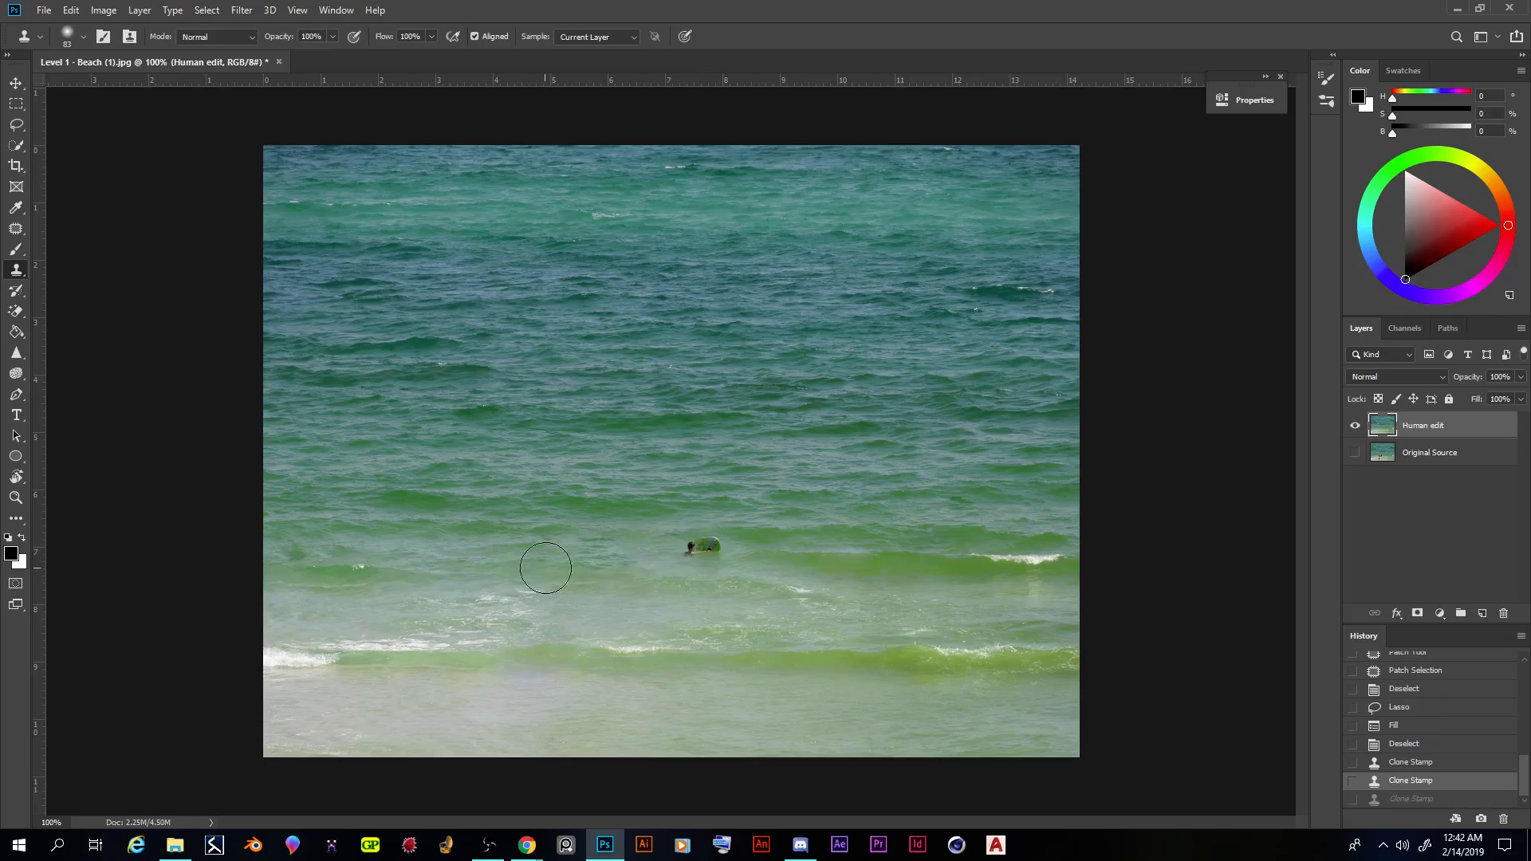
- Cover the remaining swimmer and green float with the Clone Stamp tool, sampling clean water to their left, and blend the surrounding waves
{"action": "left_click", "coordinate": [549, 544], "text": "alt"}
{"action": "mouse_move", "coordinate": [688, 554]}
{"action": "left_mouse_down"}
{"action": "mouse_move", "coordinate": [673, 546]}
{"action": "mouse_move", "coordinate": [712, 549]}
{"action": "left_mouse_up"}
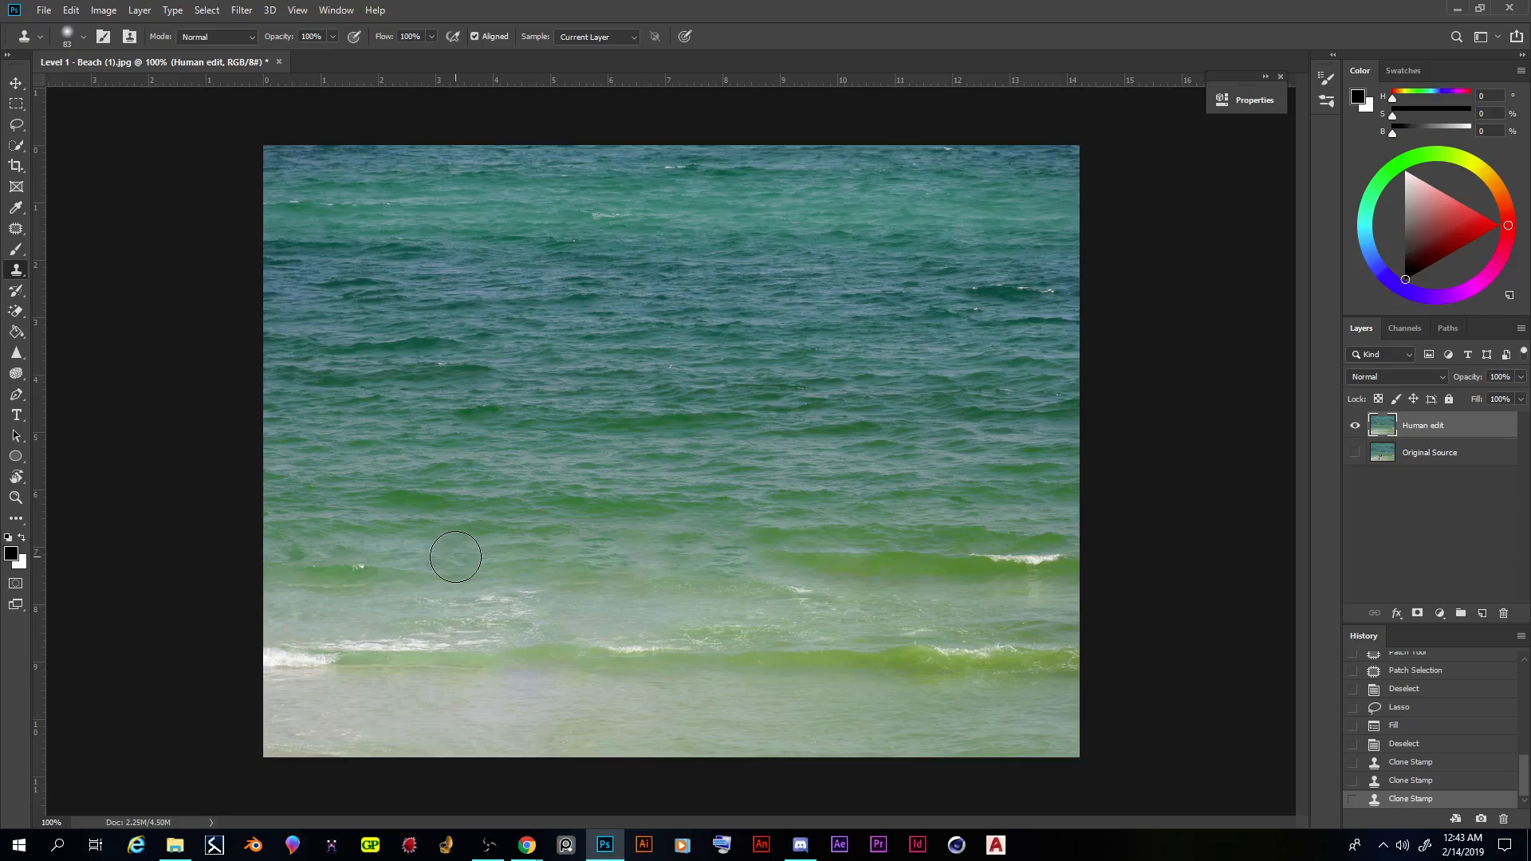
{"action": "left_click", "coordinate": [438, 557], "text": "alt"}
{"action": "left_click", "coordinate": [731, 554]}
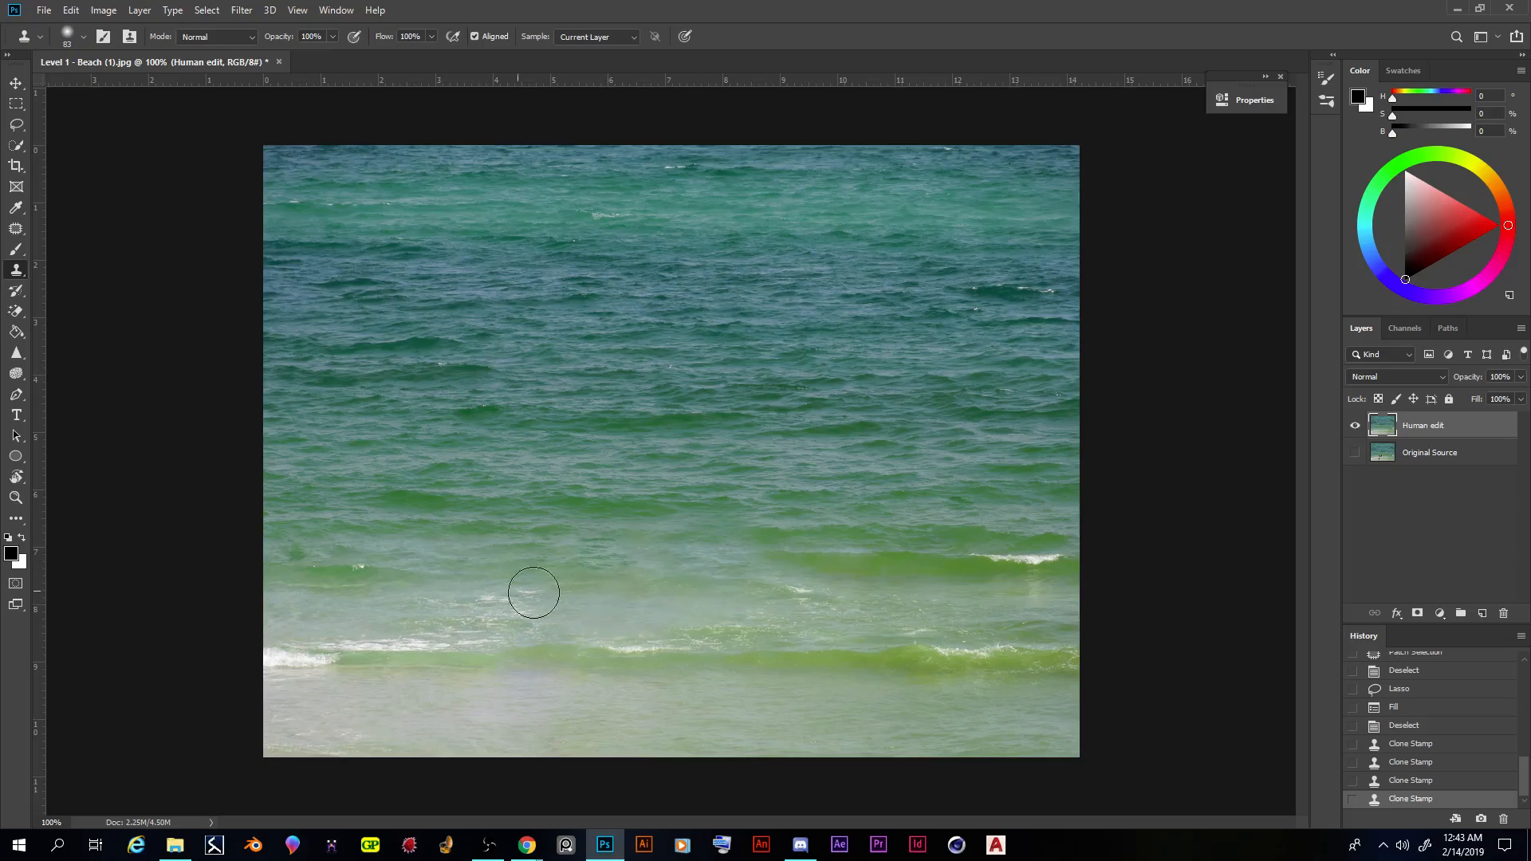
{"action": "left_click", "coordinate": [478, 537], "text": "alt"}
{"action": "left_click_drag", "start_coordinate": [725, 565], "coordinate": [725, 564]}
{"action": "left_click", "coordinate": [755, 559]}
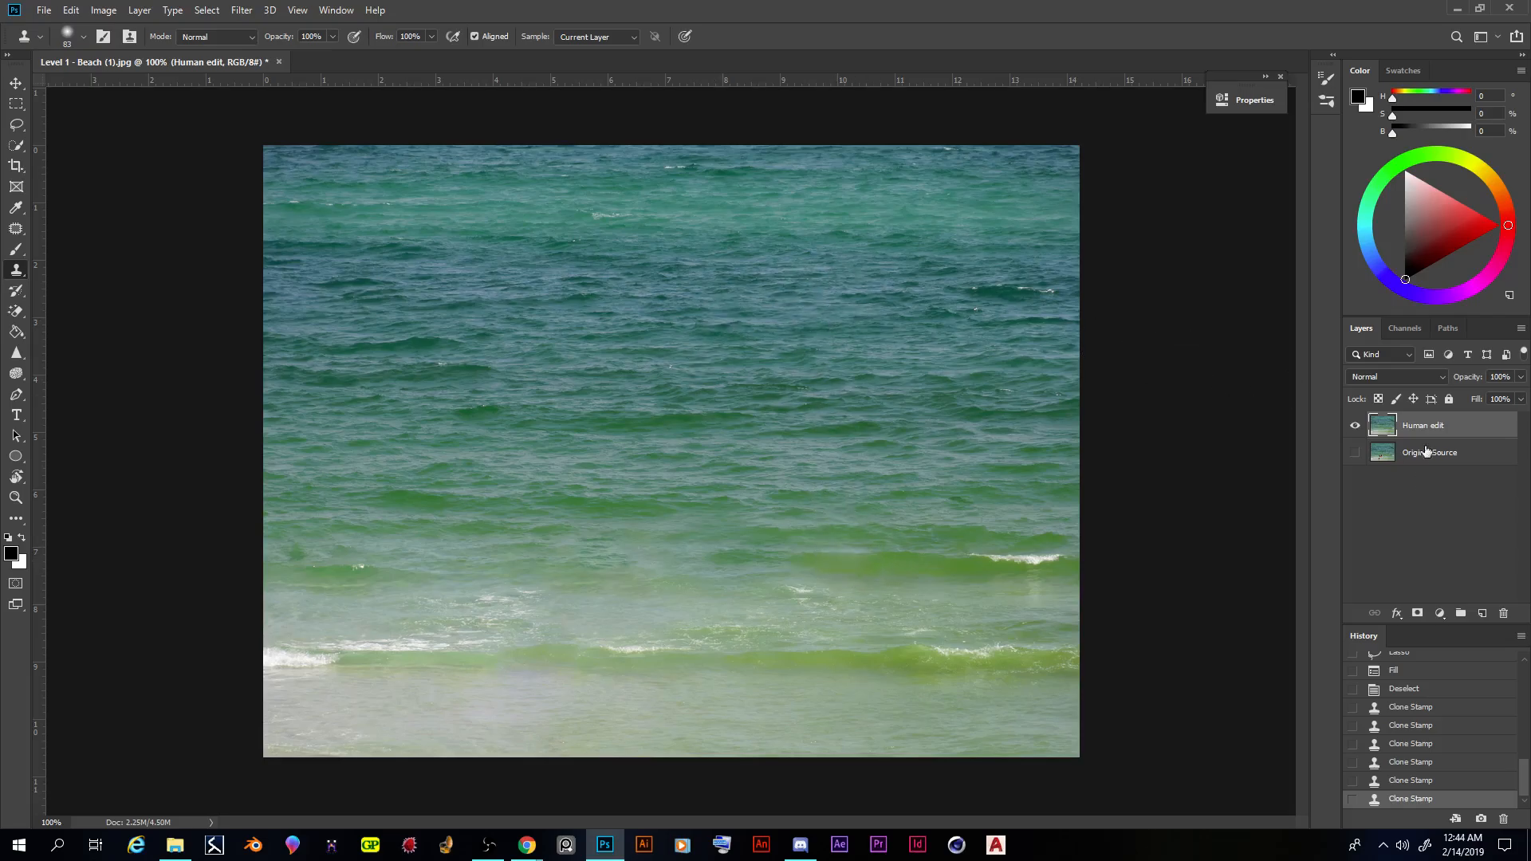
- Show the Original Source layer and toggle the Human edit layer's visibility repeatedly to compare the photo before and after the removal
{"action": "left_click", "coordinate": [1355, 454]}
{"action": "left_click", "coordinate": [1355, 453]}
{"action": "left_click", "coordinate": [1354, 453]}
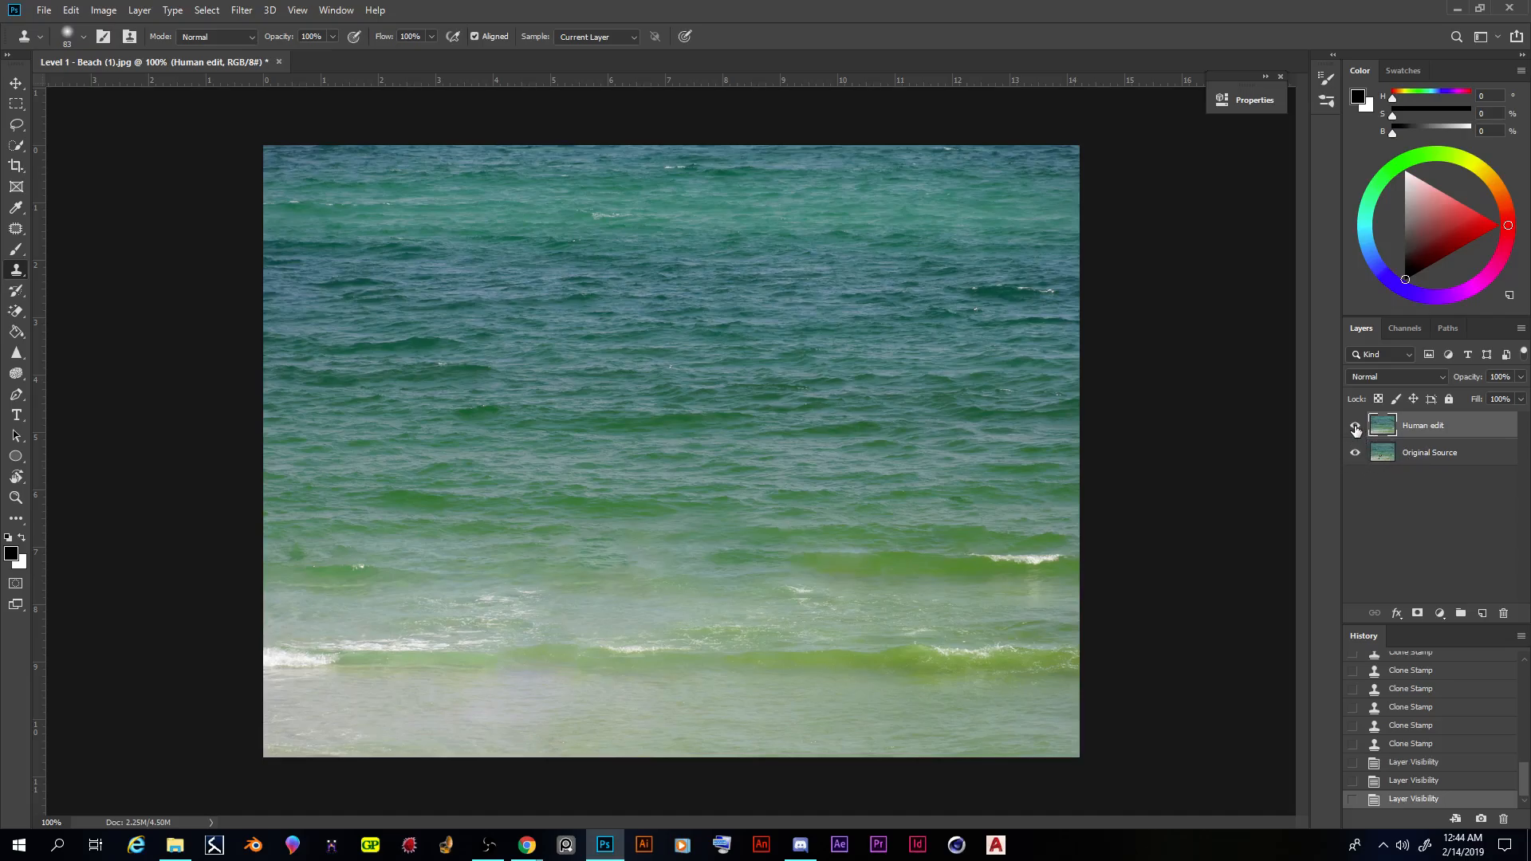
{"action": "left_click", "coordinate": [1355, 428]}
{"action": "left_click", "coordinate": [1355, 428]}
{"action": "left_click", "coordinate": [1356, 428]}
{"action": "left_click", "coordinate": [1356, 431]}
{"action": "left_click", "coordinate": [1357, 431]}
{"action": "left_click", "coordinate": [1357, 430]}
{"action": "left_click", "coordinate": [1357, 430]}
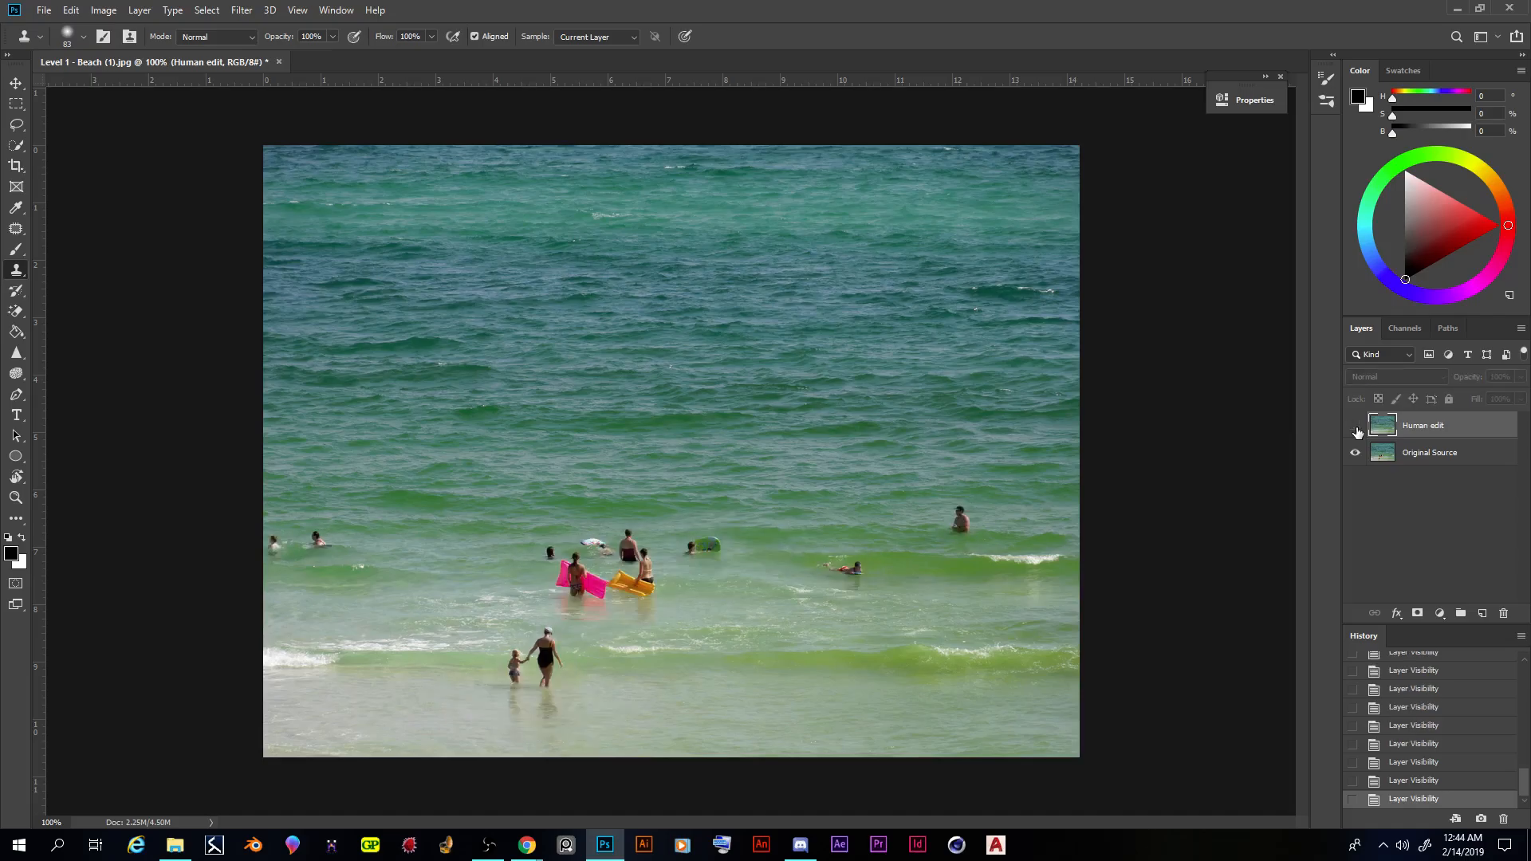
{"action": "left_click", "coordinate": [1357, 430]}
{"action": "left_click", "coordinate": [1357, 431]}
{"action": "left_click", "coordinate": [1356, 431]}
{"action": "left_click", "coordinate": [1357, 430]}
{"action": "left_click", "coordinate": [1357, 430]}
{"action": "left_click", "coordinate": [1357, 430]}
{"action": "left_click", "coordinate": [1357, 430]}
{"action": "left_click", "coordinate": [1357, 430]}
{"action": "left_click", "coordinate": [1357, 430]}
{"action": "left_click", "coordinate": [1357, 430]}
{"action": "left_click", "coordinate": [1357, 430]}
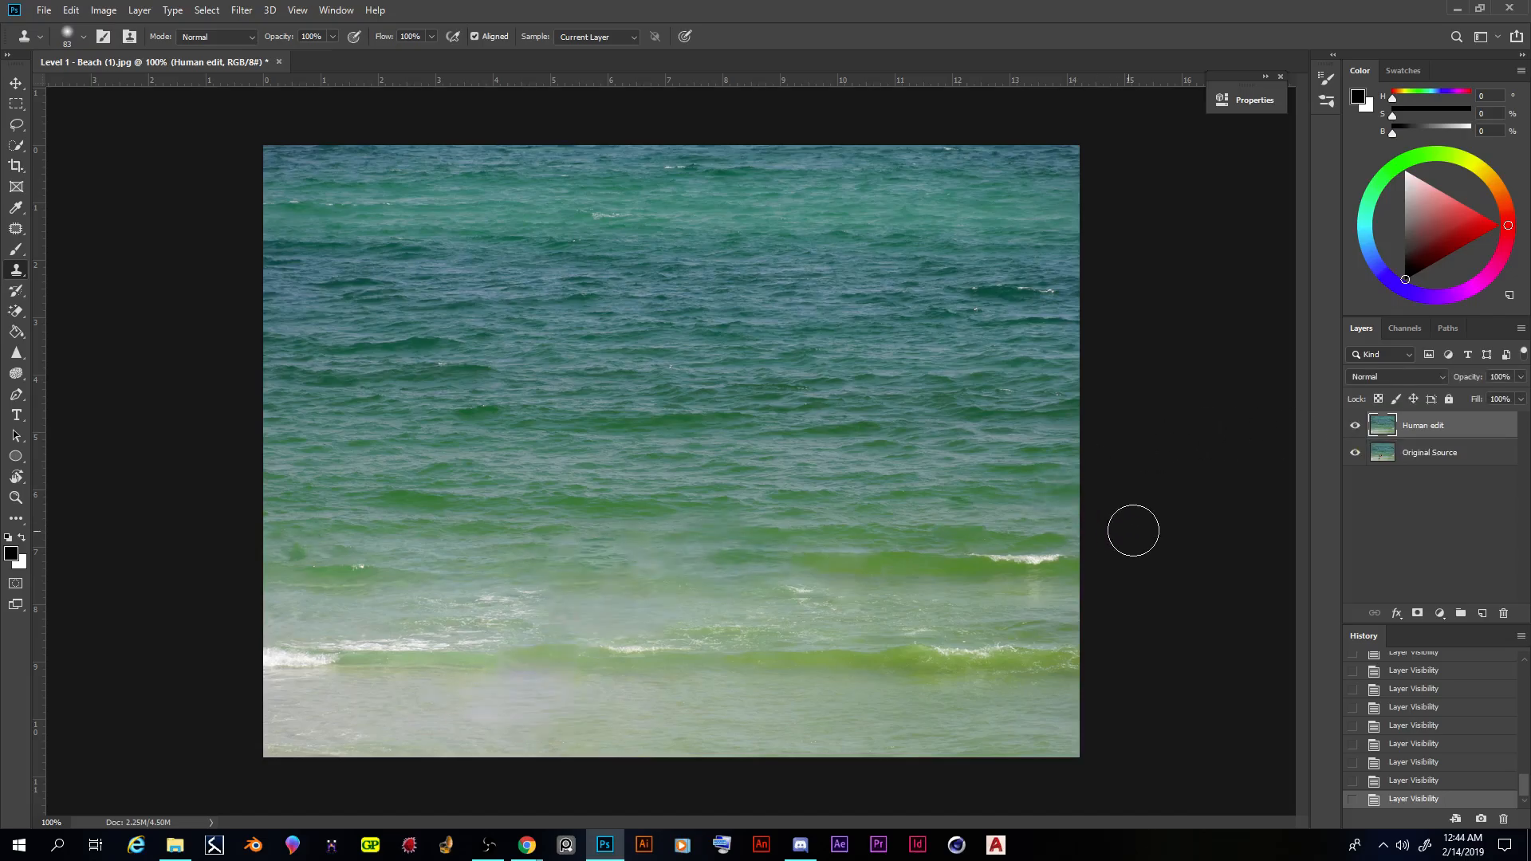
{"action": "left_click", "coordinate": [1355, 432]}
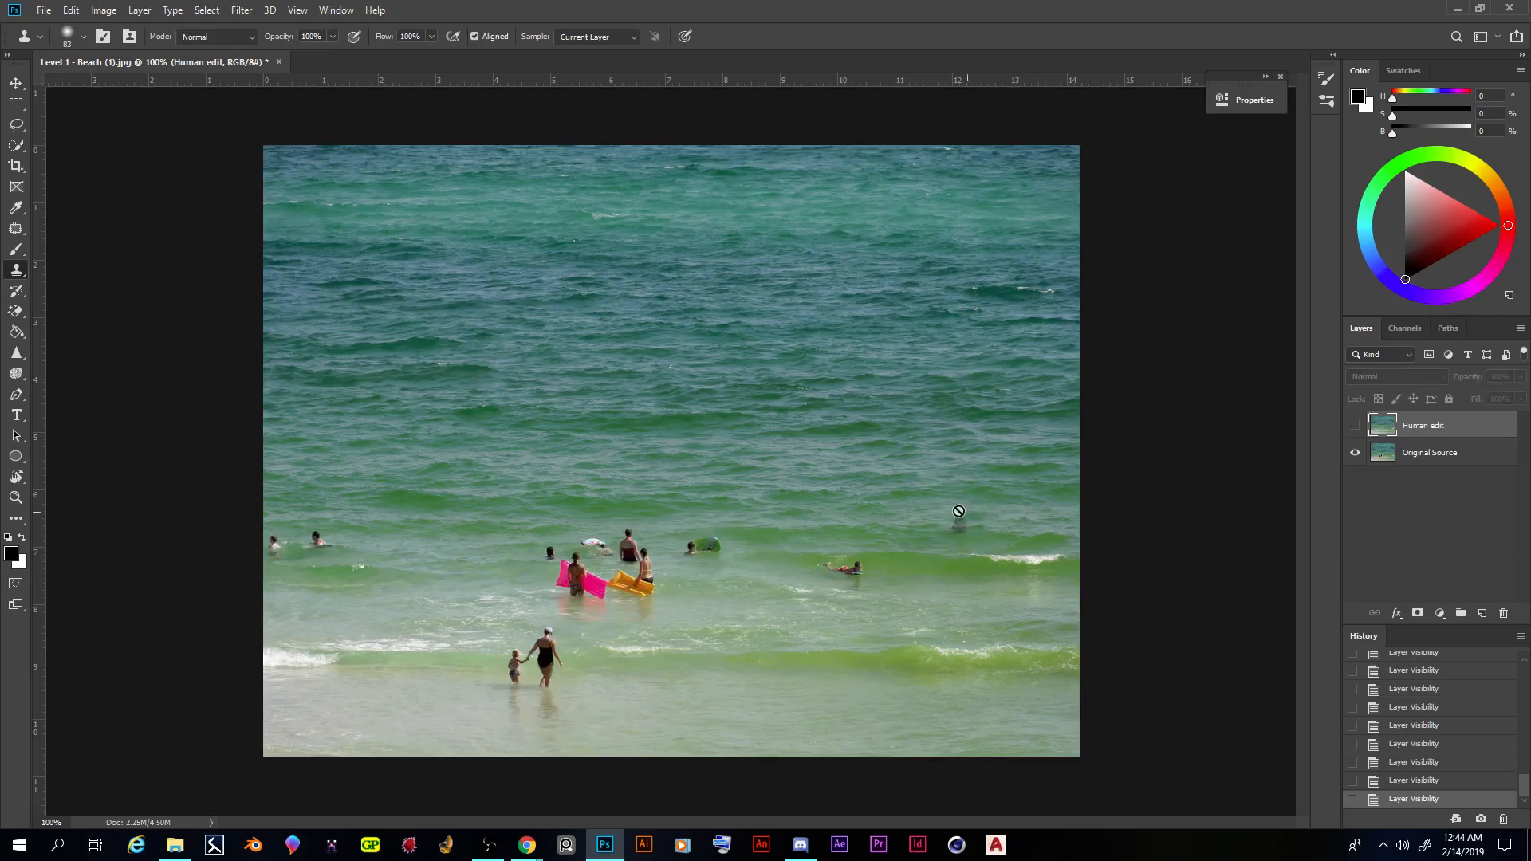
{"action": "left_click", "coordinate": [1353, 429]}
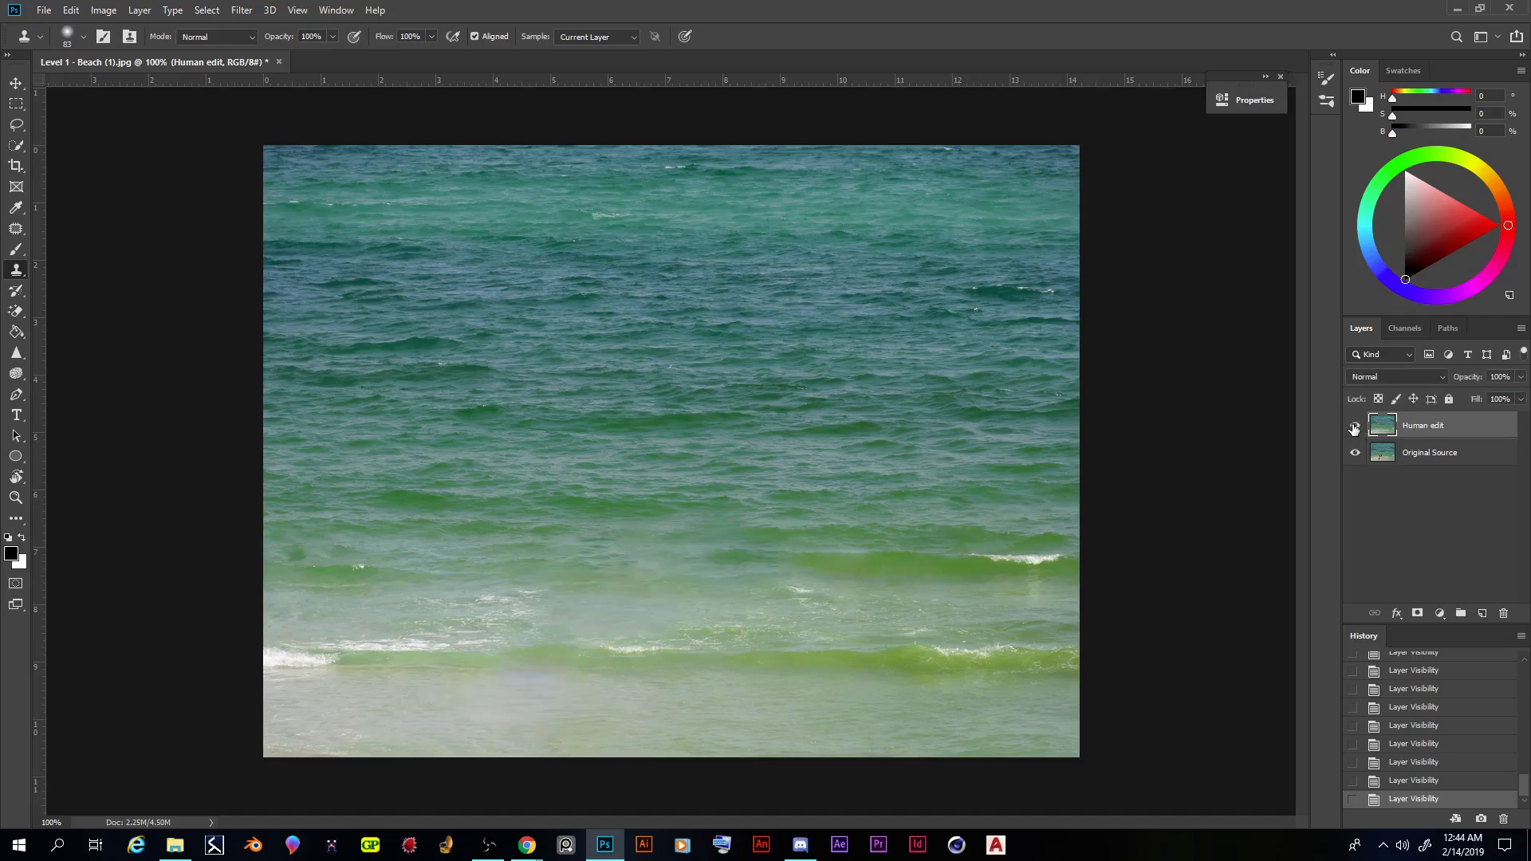
{"action": "left_click", "coordinate": [1353, 430]}
{"action": "left_click", "coordinate": [1353, 430]}
{"action": "left_click", "coordinate": [1353, 430]}
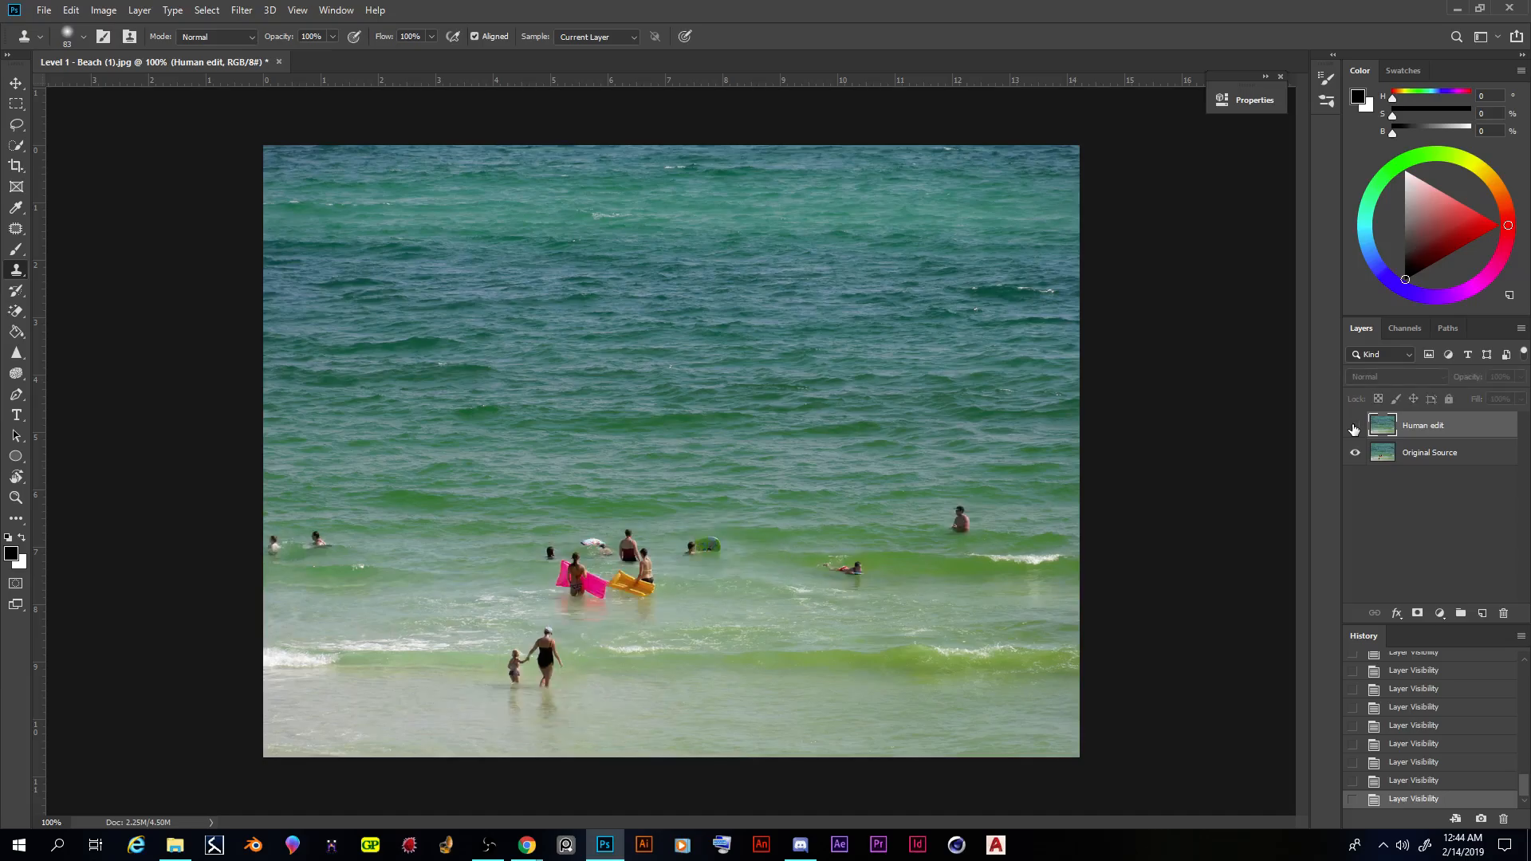
{"action": "left_click", "coordinate": [1353, 430]}
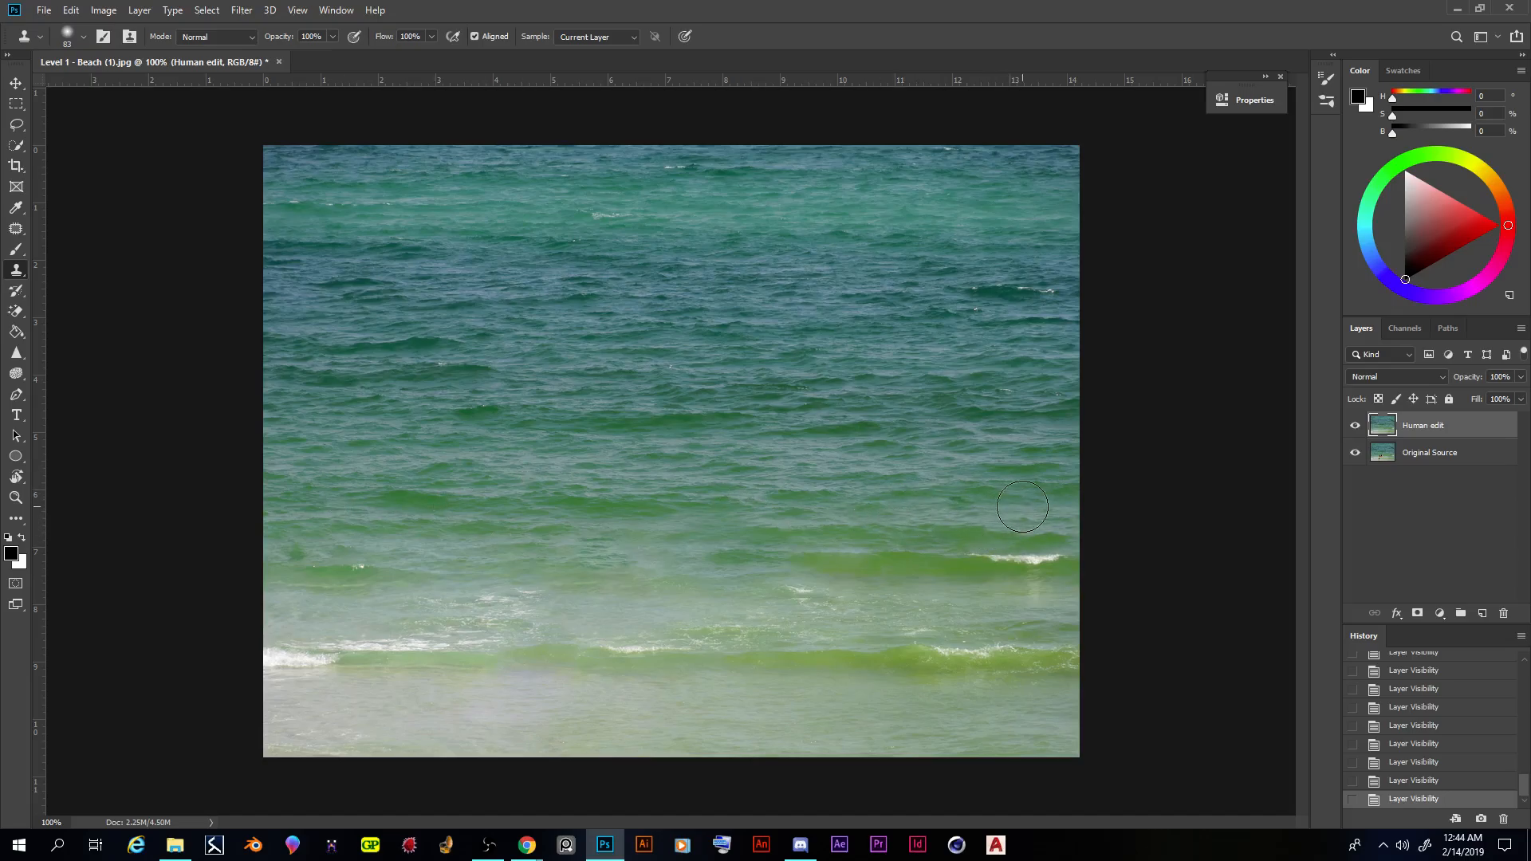
- Touch up the water where the far-right swimmer and the float group stood with a few Clone Stamp strokes
{"action": "left_click_drag", "start_coordinate": [990, 522], "coordinate": [988, 515]}
{"action": "left_click", "coordinate": [964, 517]}
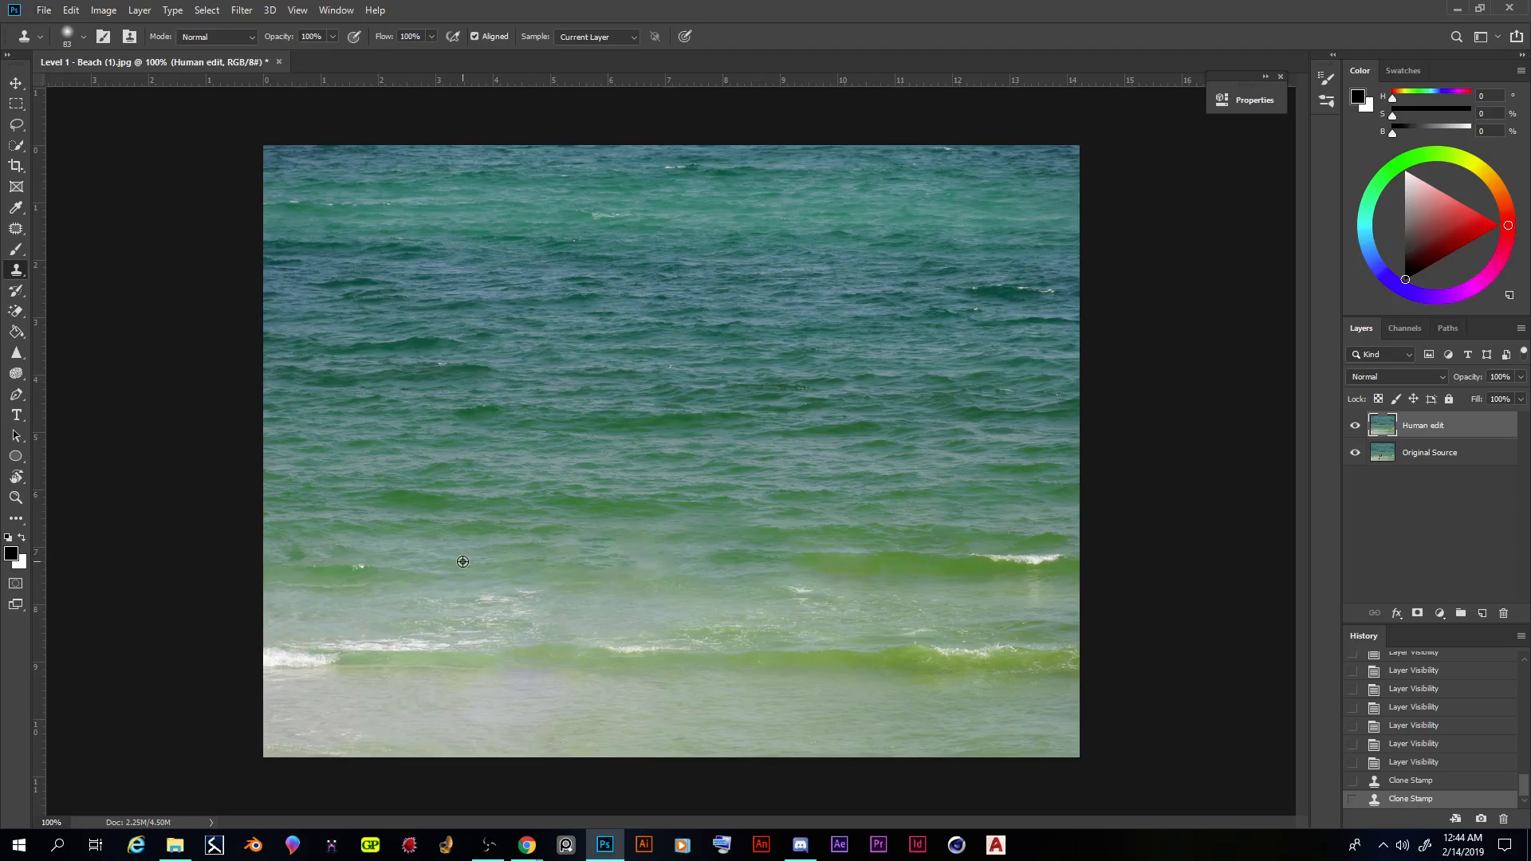
{"action": "left_click_drag", "start_coordinate": [587, 558], "coordinate": [610, 553]}
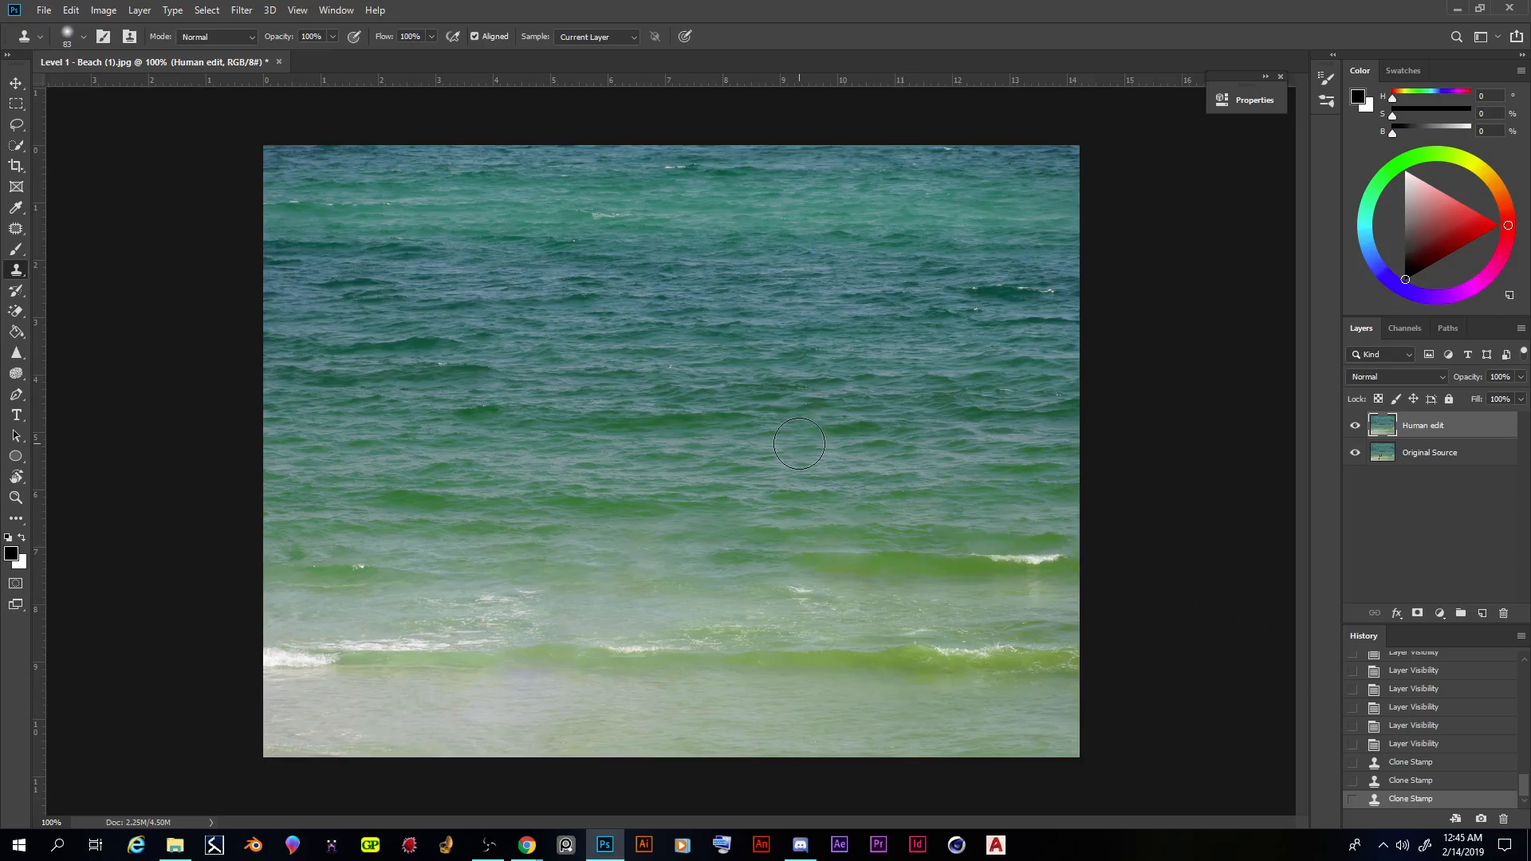
- Hide and show the Human edit layer again to check the retouched areas against the original, leaving it visible
{"action": "left_click", "coordinate": [1355, 428]}
{"action": "left_click", "coordinate": [1356, 428]}
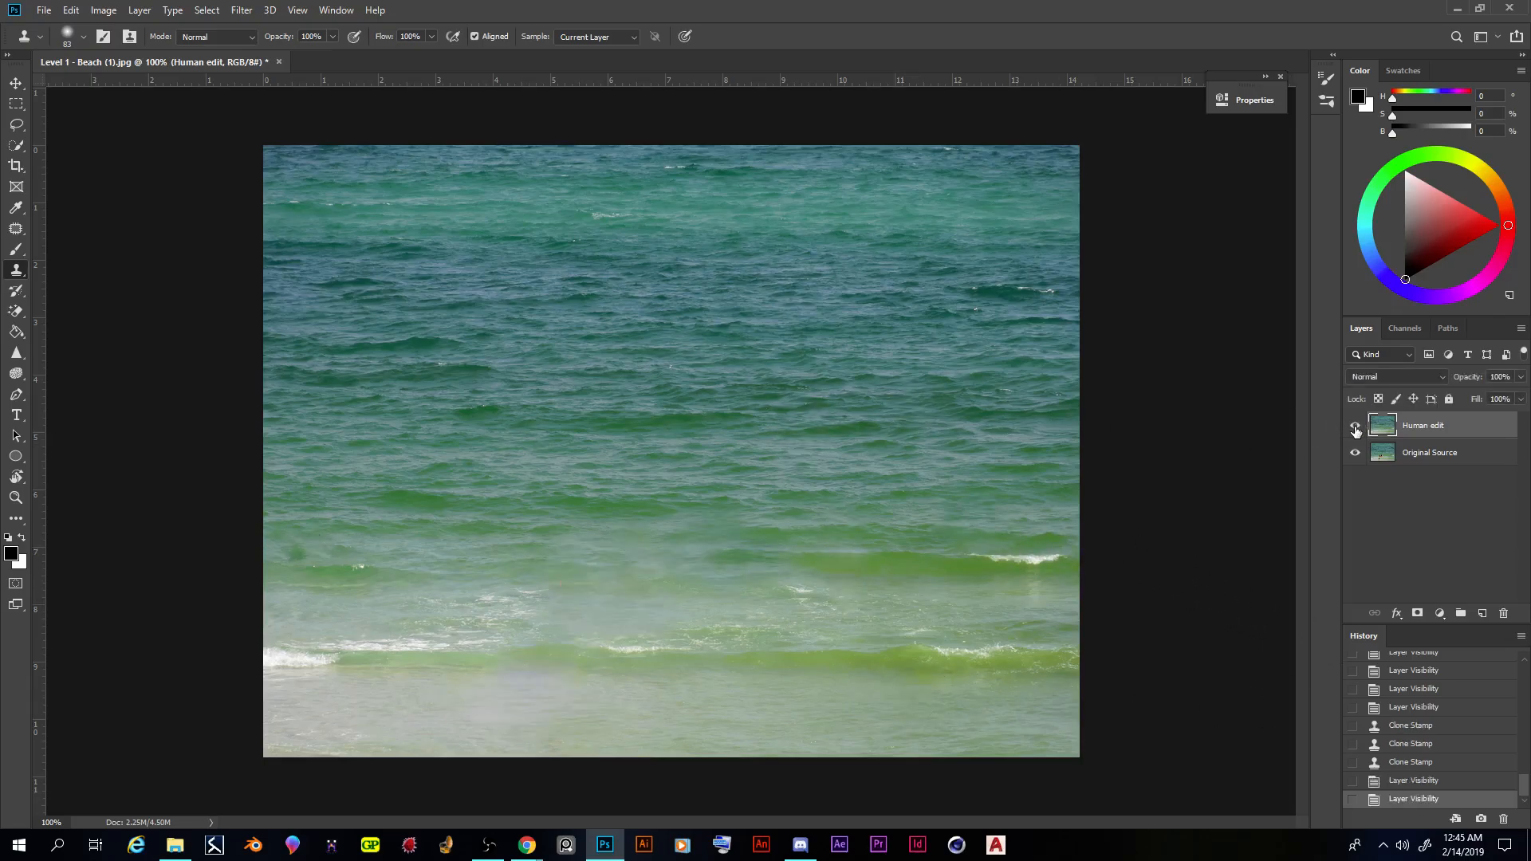
{"action": "left_click", "coordinate": [1355, 429]}
{"action": "left_click", "coordinate": [1356, 428]}
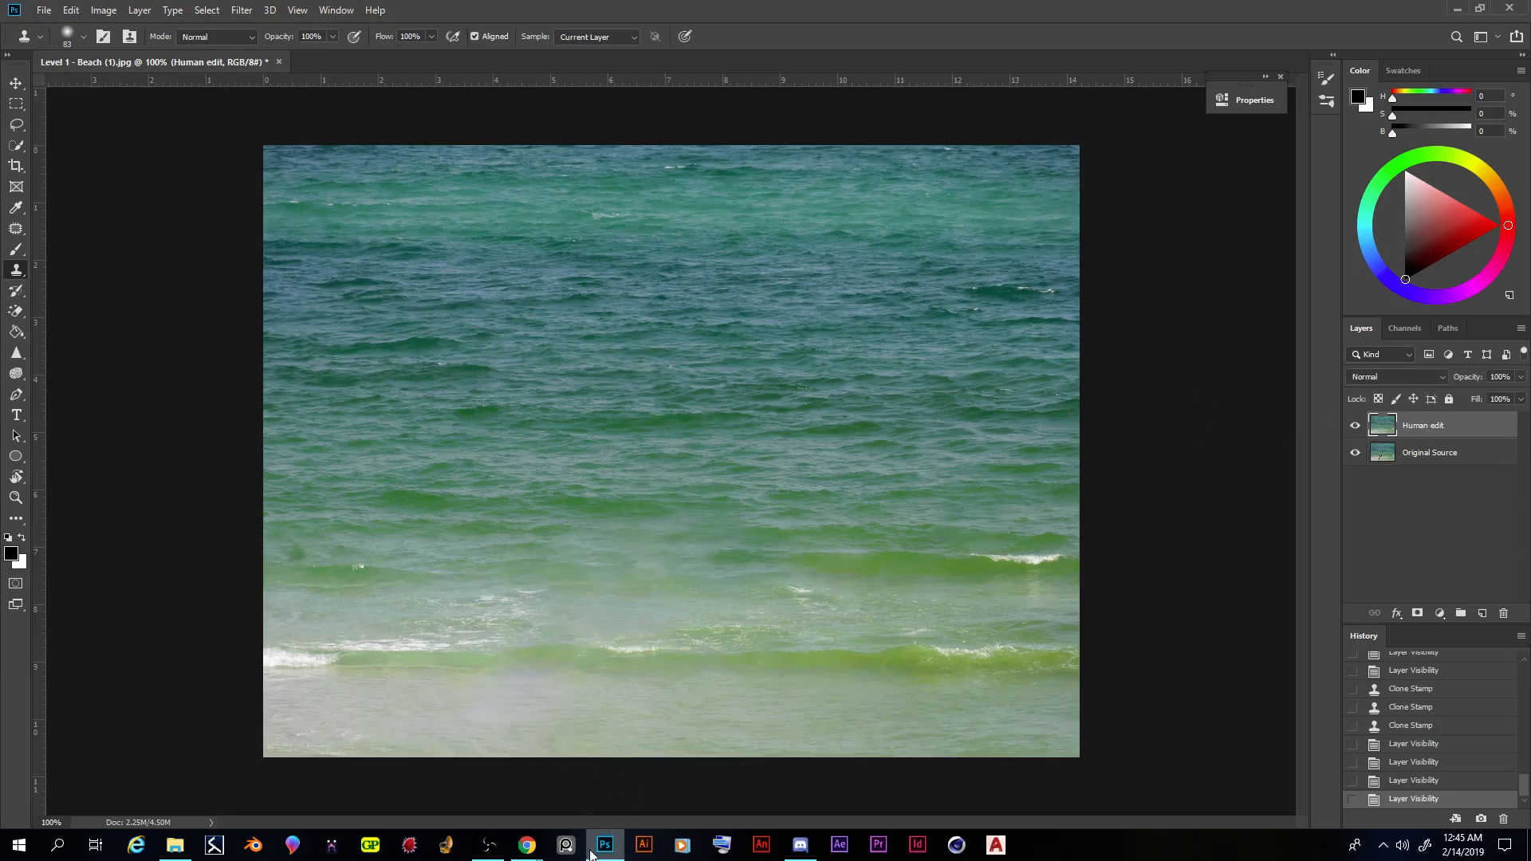
- Switch to Google Drive in Chrome, view the Level 2 folder's practice images and return to the assignment folder
{"action": "mouse_move", "coordinate": [527, 845]}
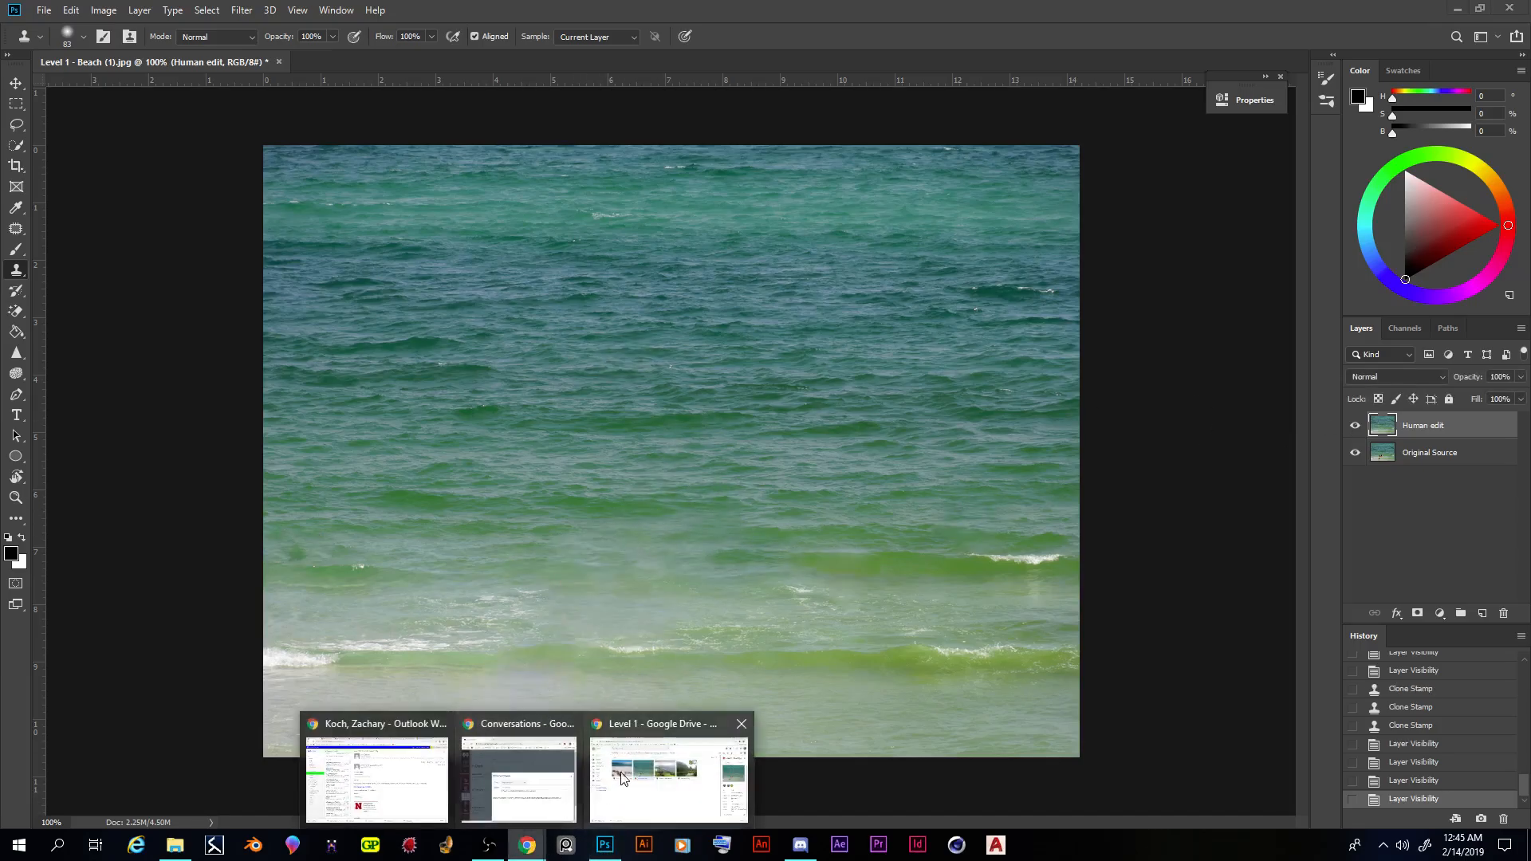
{"action": "left_click", "coordinate": [620, 727]}
{"action": "left_click", "coordinate": [543, 155]}
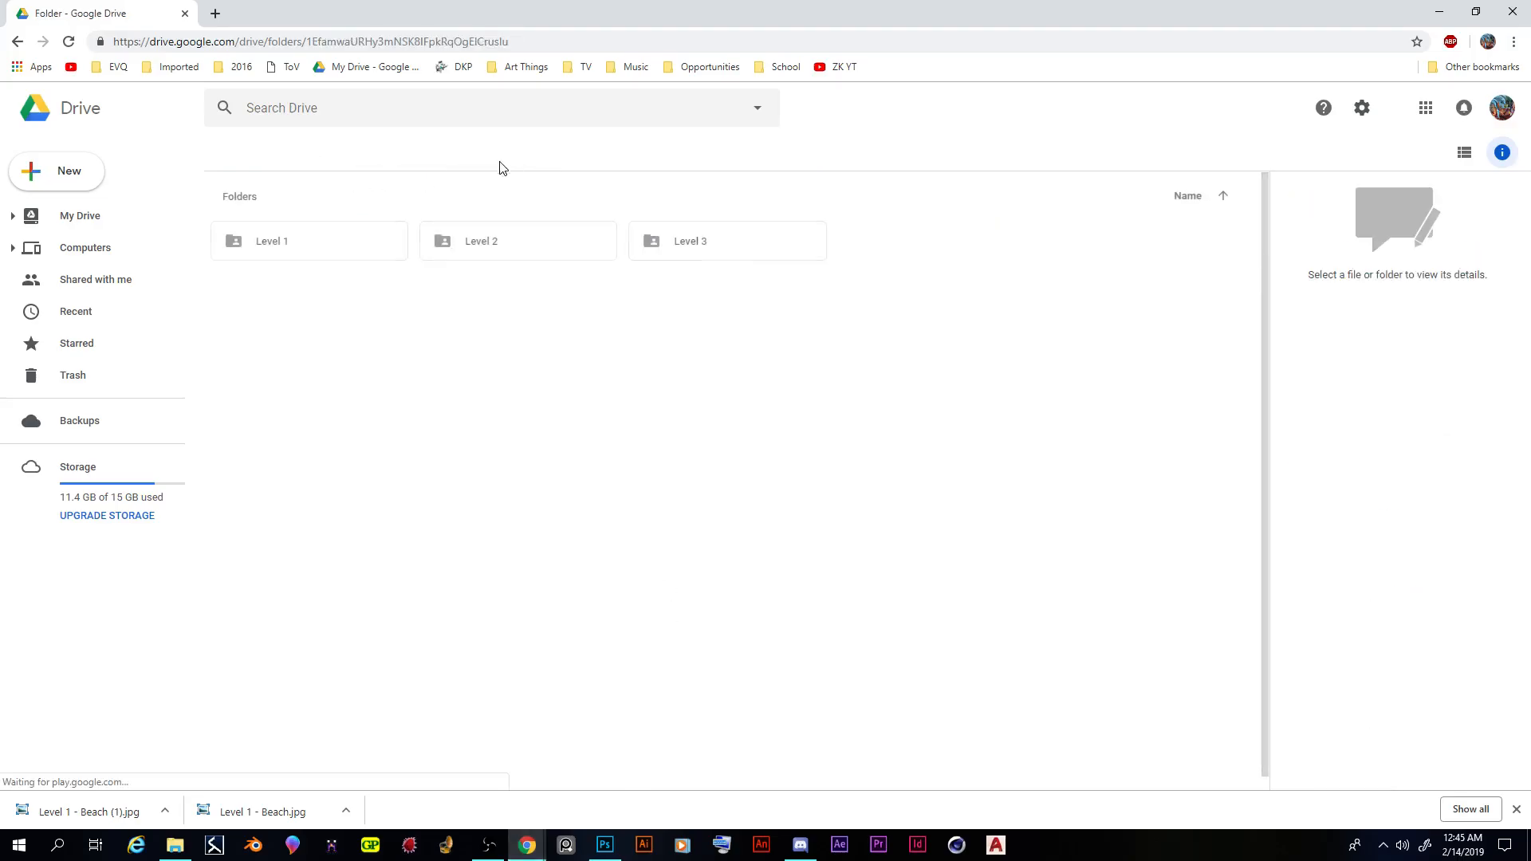
{"action": "double_click", "coordinate": [505, 250]}
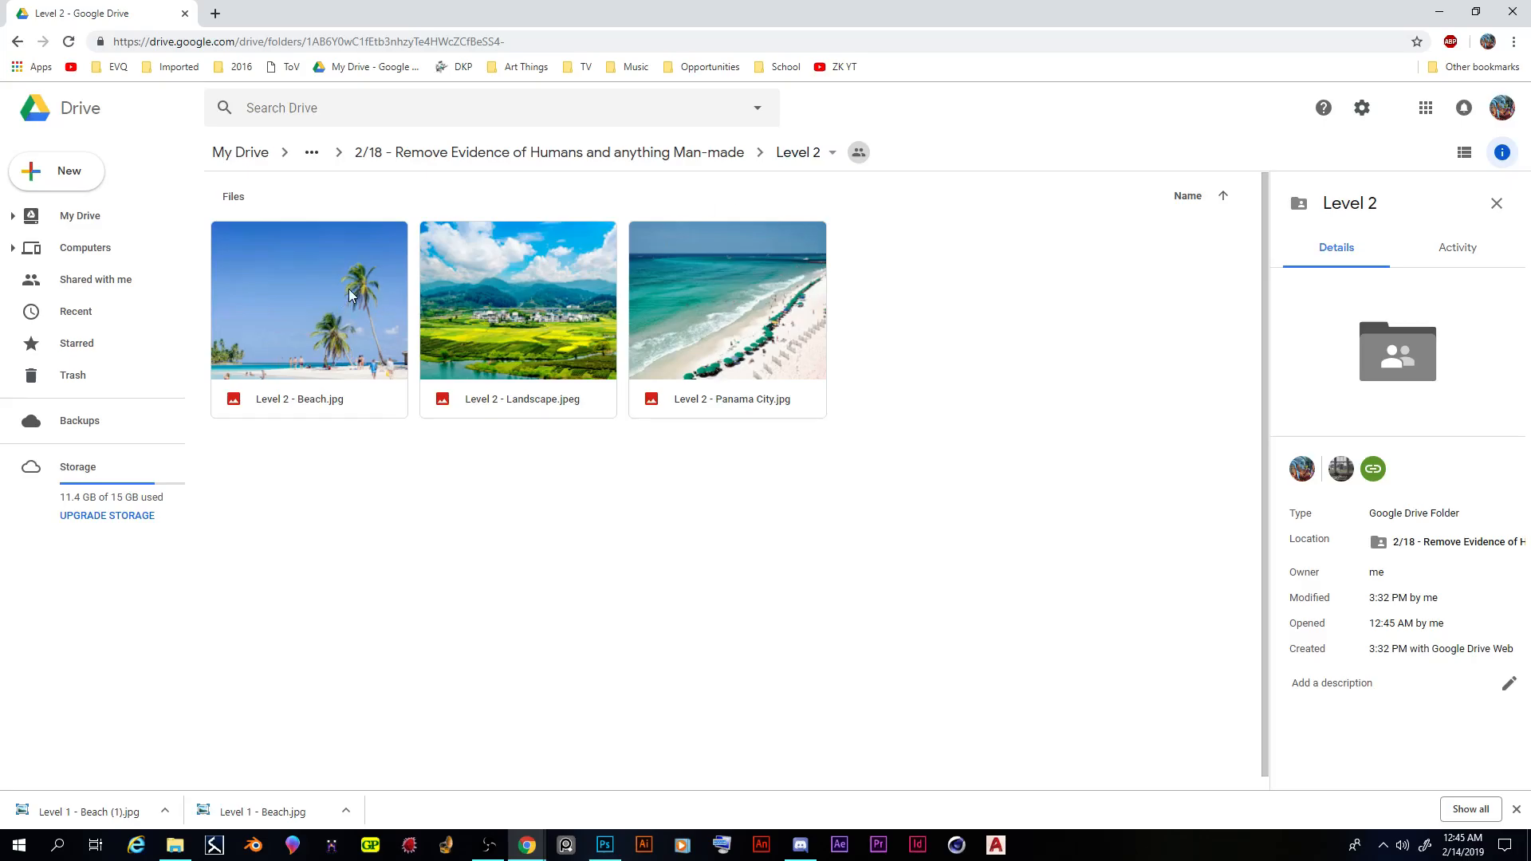
{"action": "left_click", "coordinate": [606, 154]}
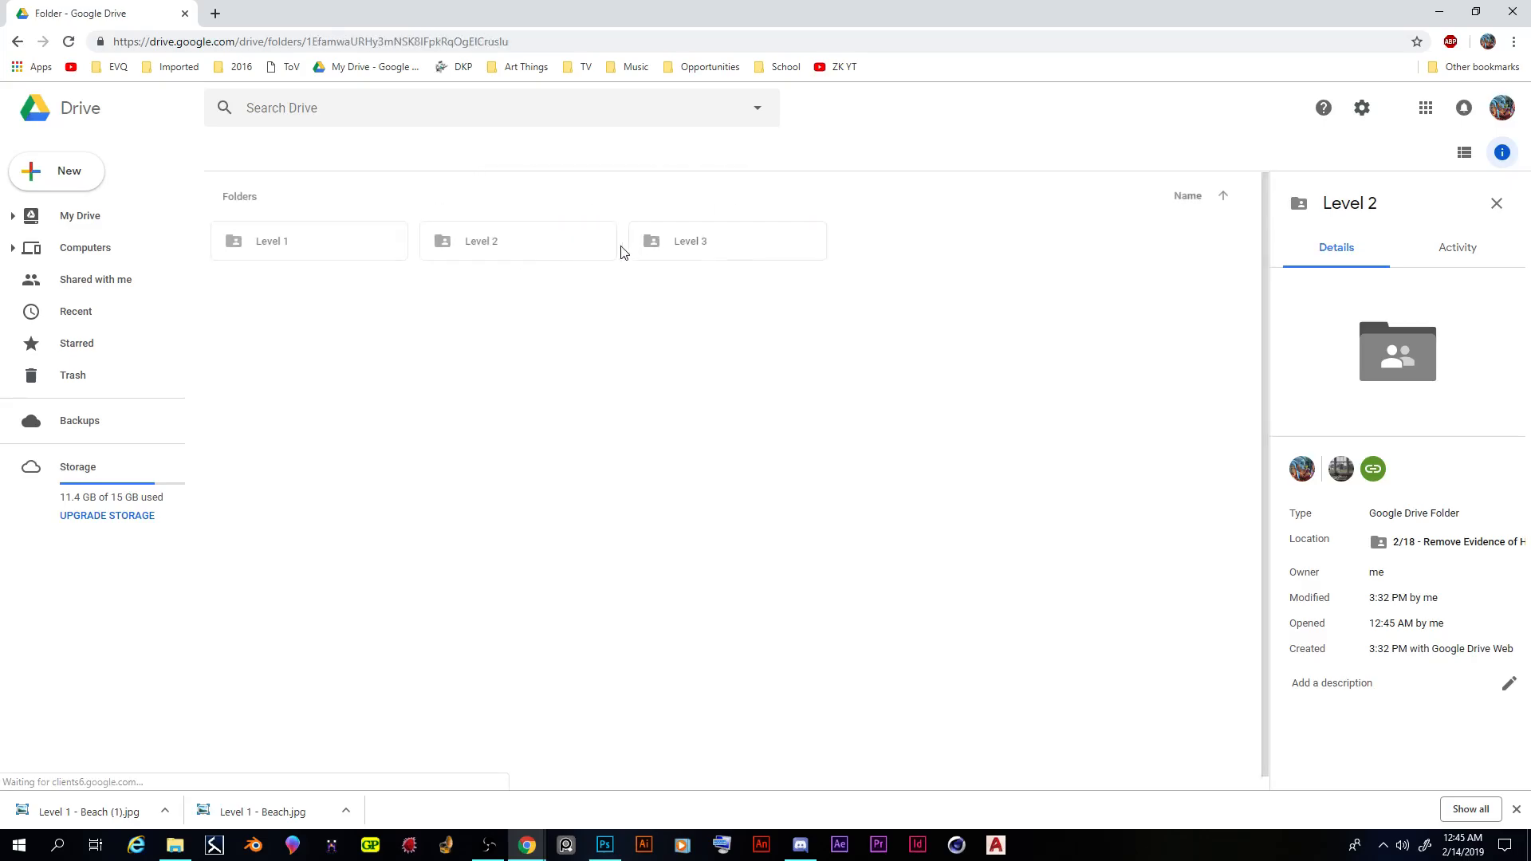
- Open the Level 3 folder, preview the Country town and Yunnan Countryside images, and close each preview
{"action": "left_click", "coordinate": [701, 246]}
{"action": "key", "text": "Return"}
{"action": "double_click", "coordinate": [333, 294]}
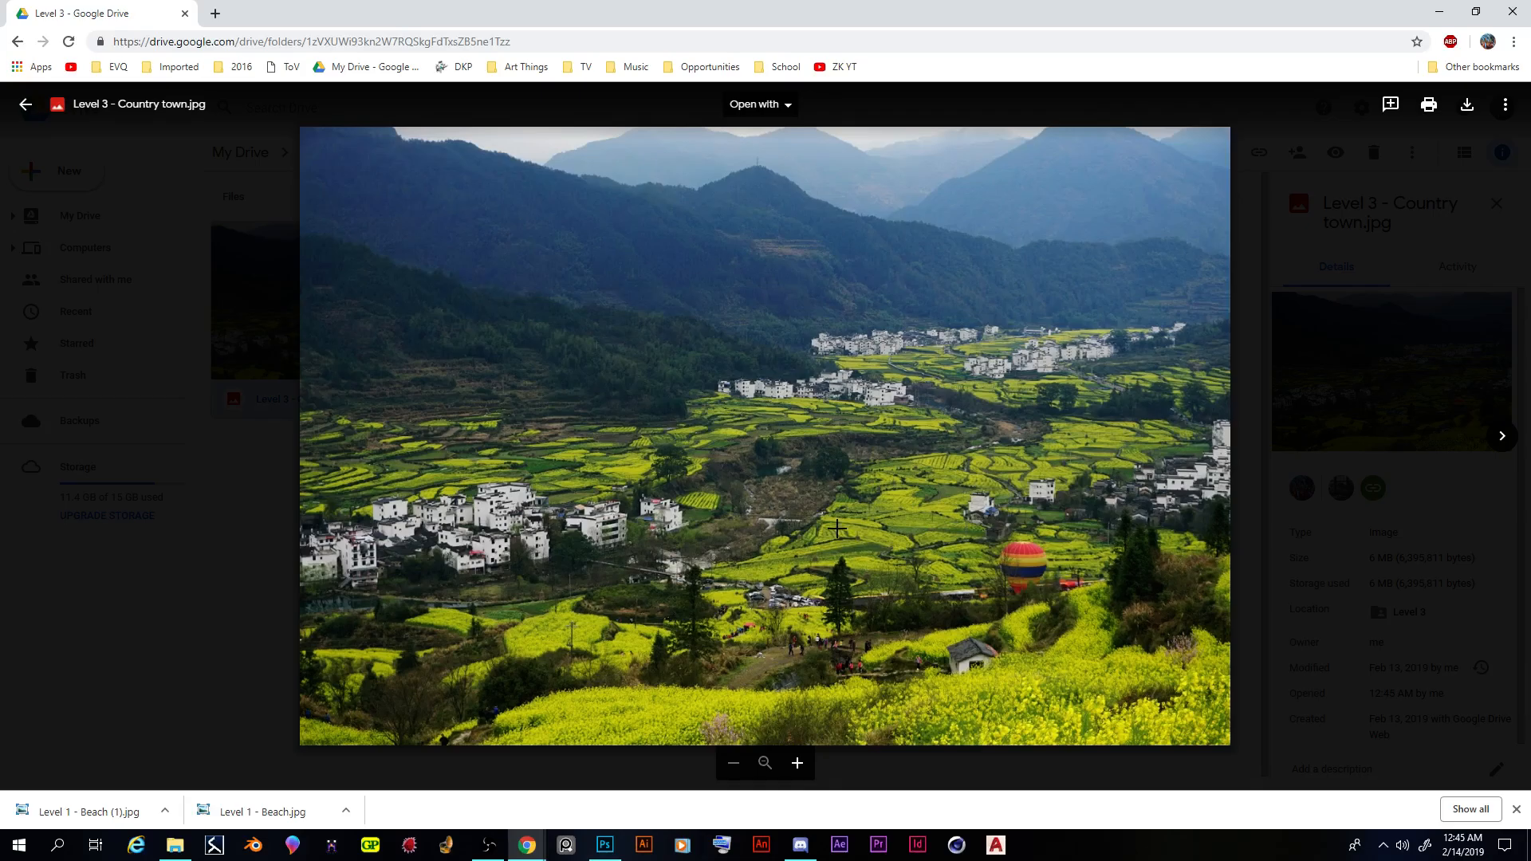
{"action": "left_click", "coordinate": [252, 596]}
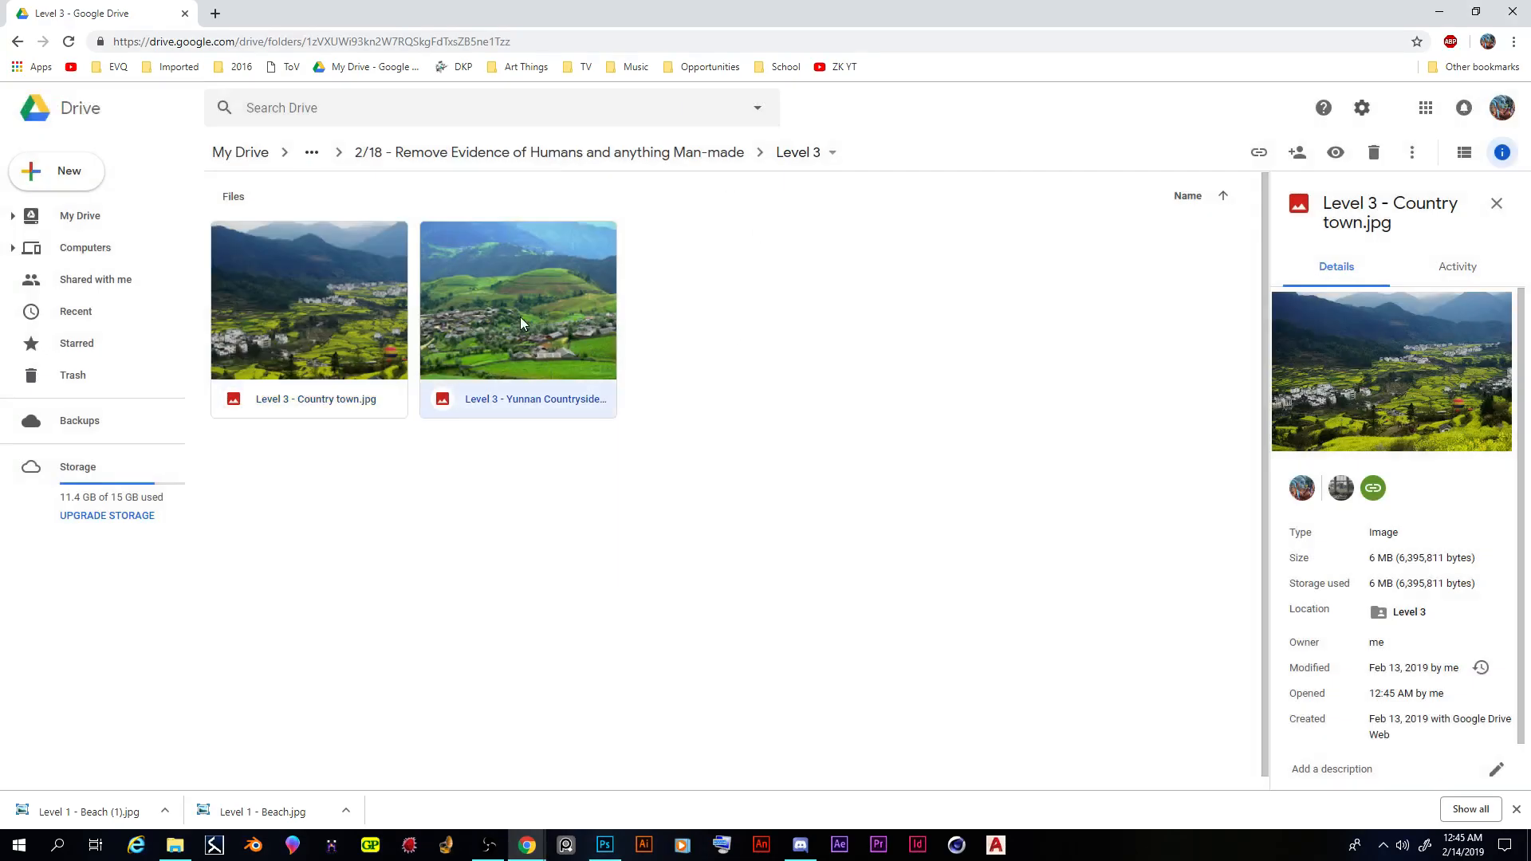
{"action": "double_click", "coordinate": [520, 323]}
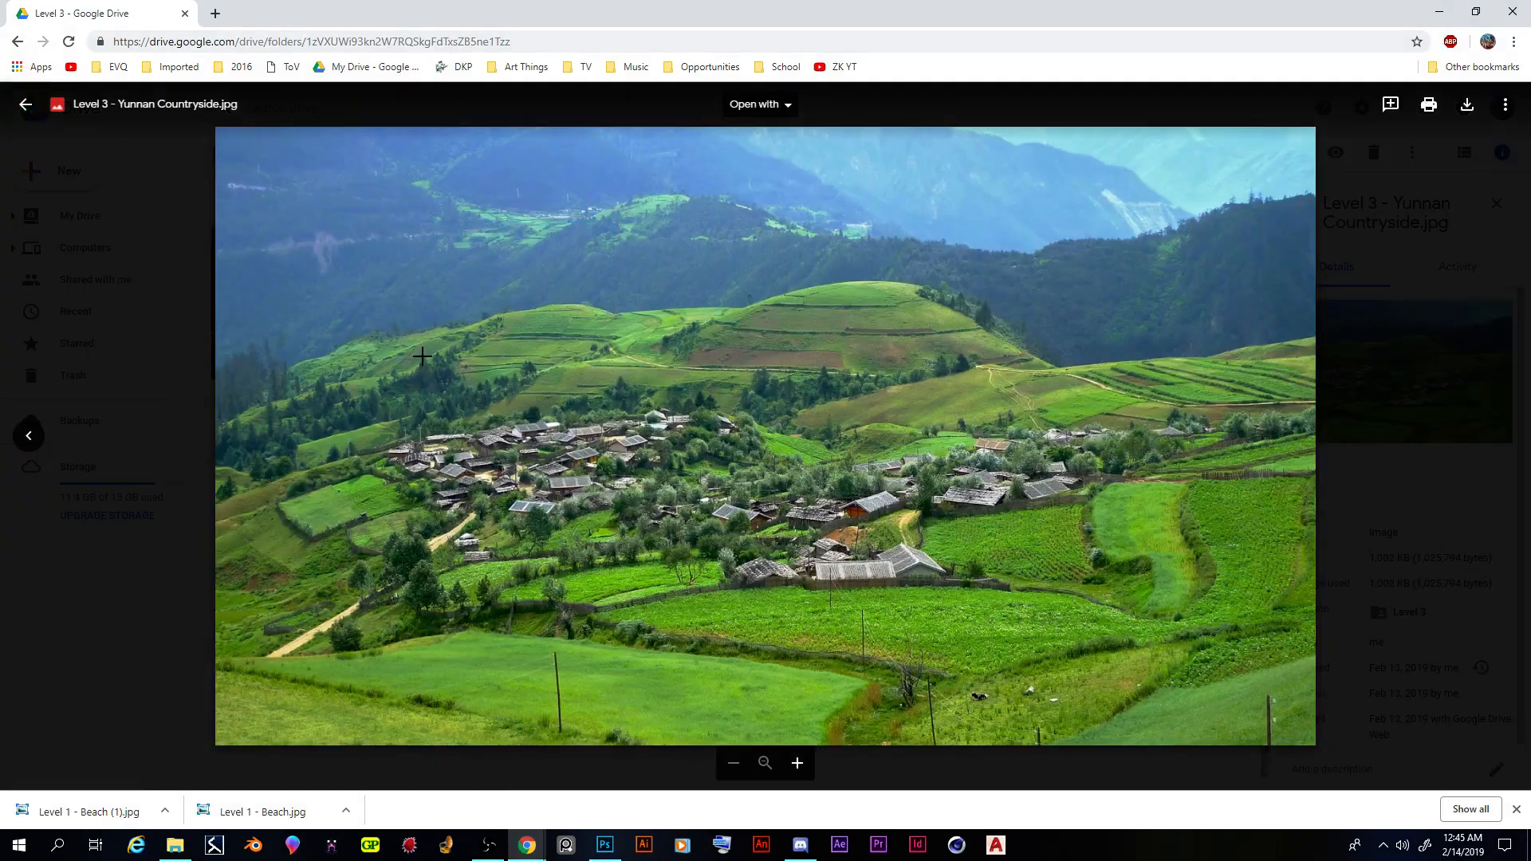
{"action": "left_click", "coordinate": [145, 648]}
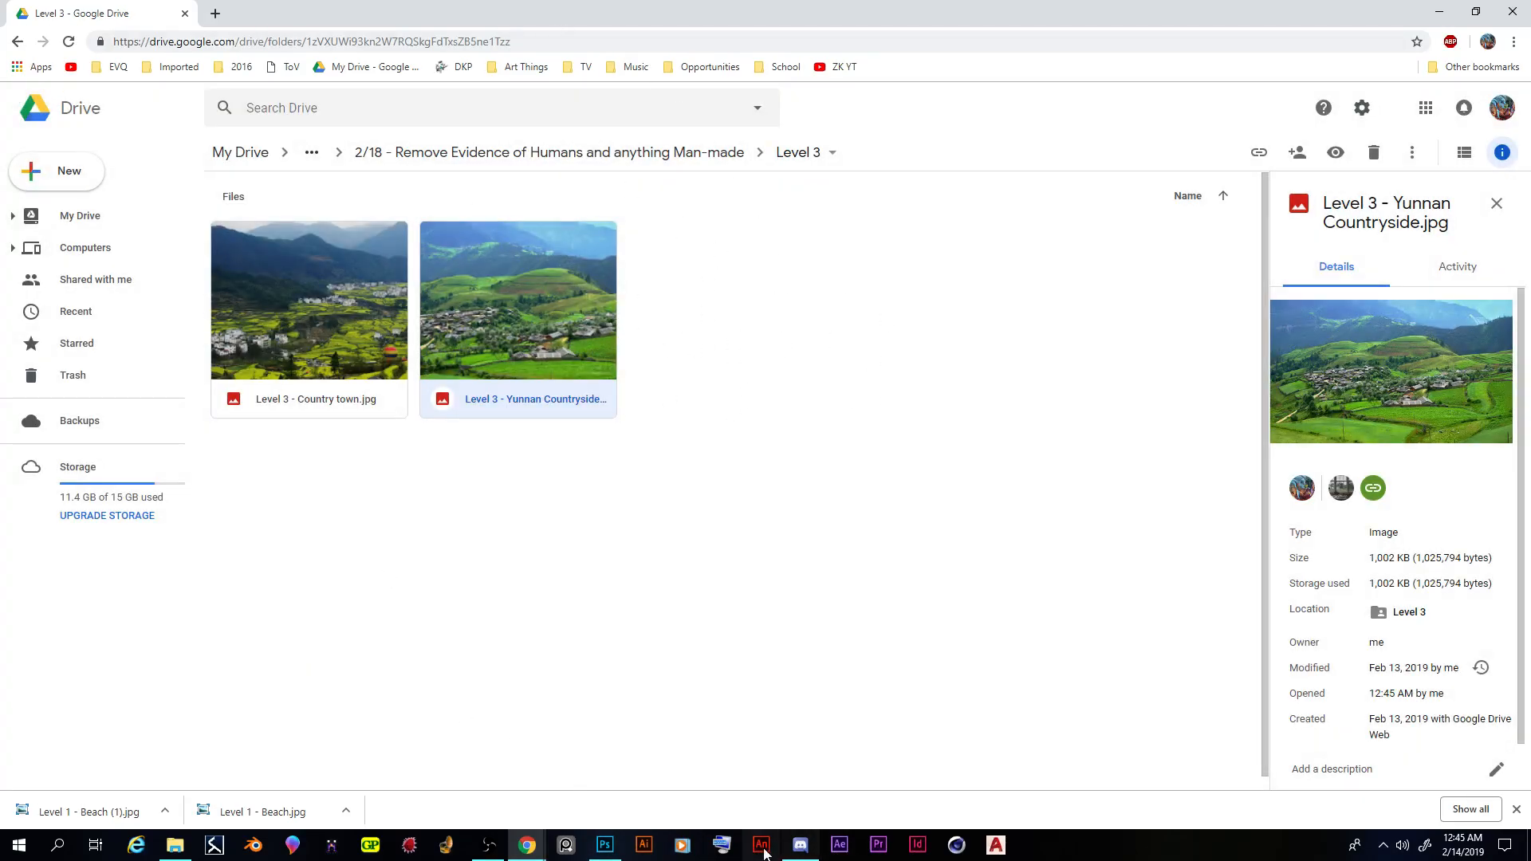
- Switch back to Photoshop, start Save As, and name the file with the author's last and first name before "Level 1 - Beach", dropping "(1)"
{"action": "left_click", "coordinate": [600, 850]}
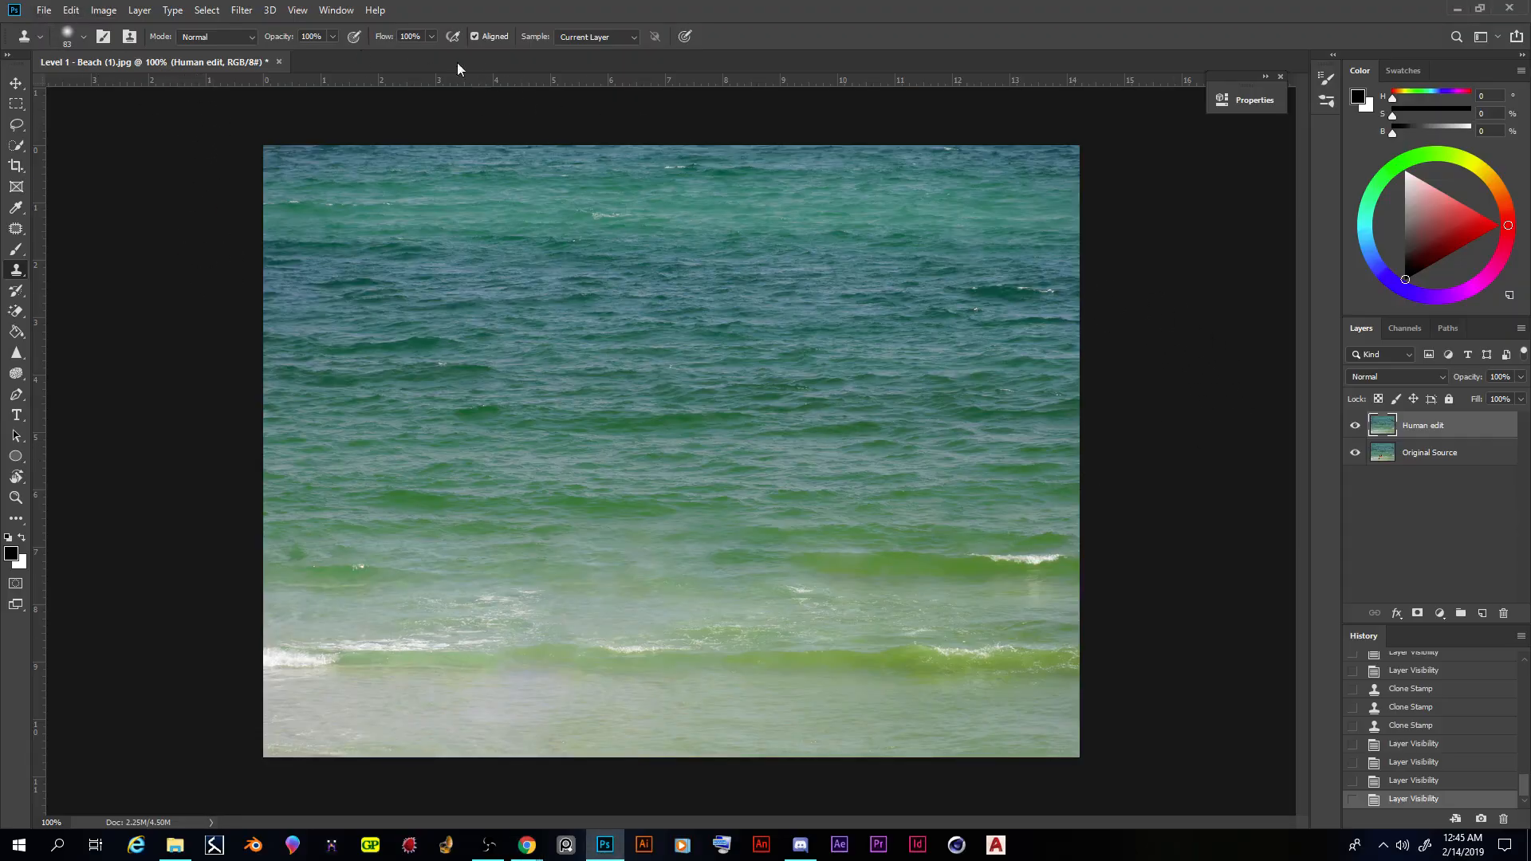
{"action": "left_click", "coordinate": [45, 11]}
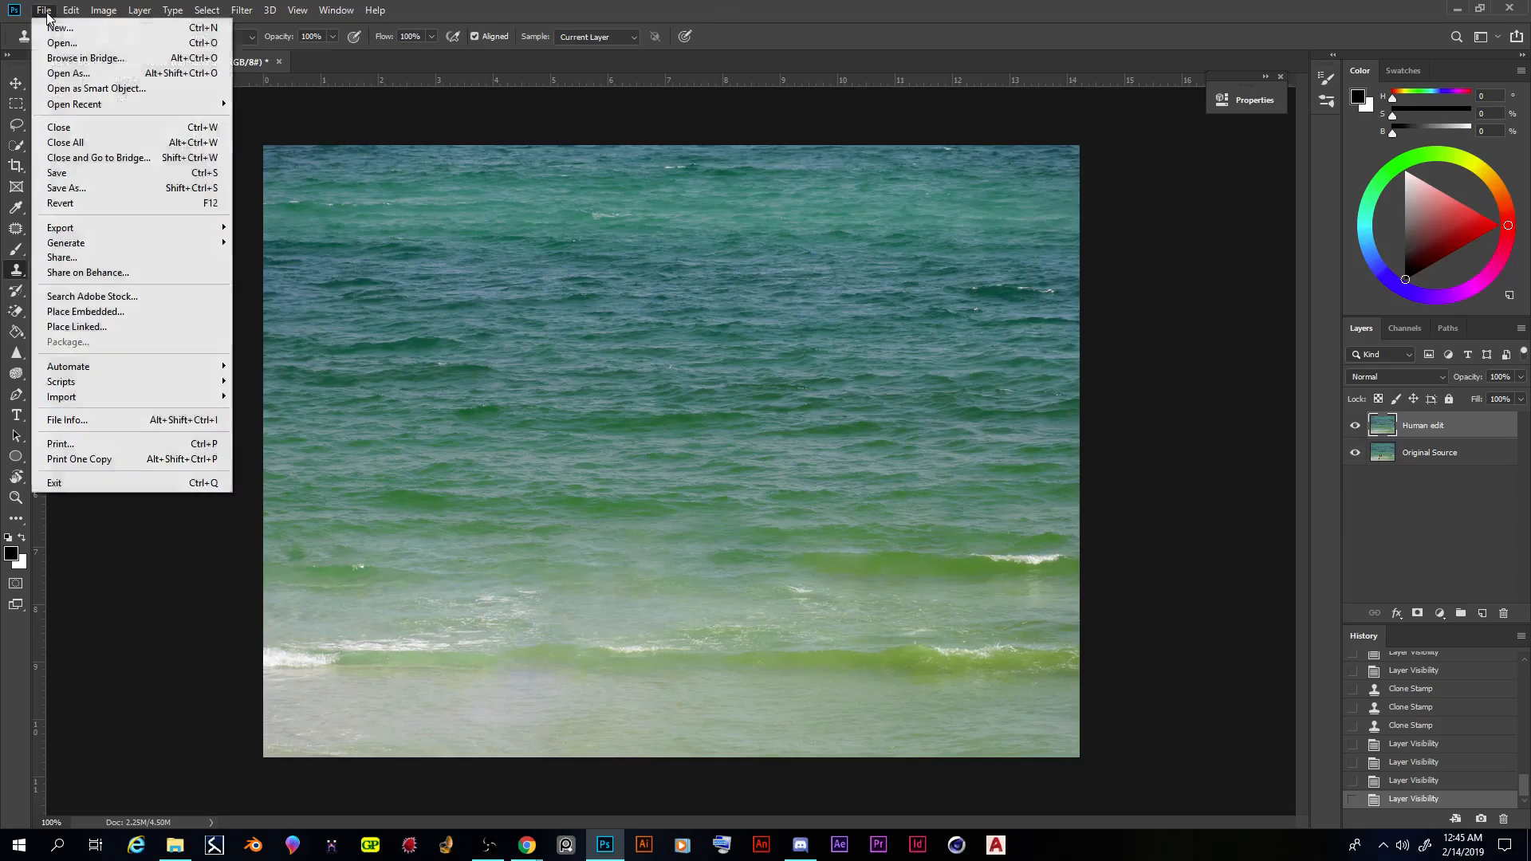
{"action": "left_click", "coordinate": [89, 189]}
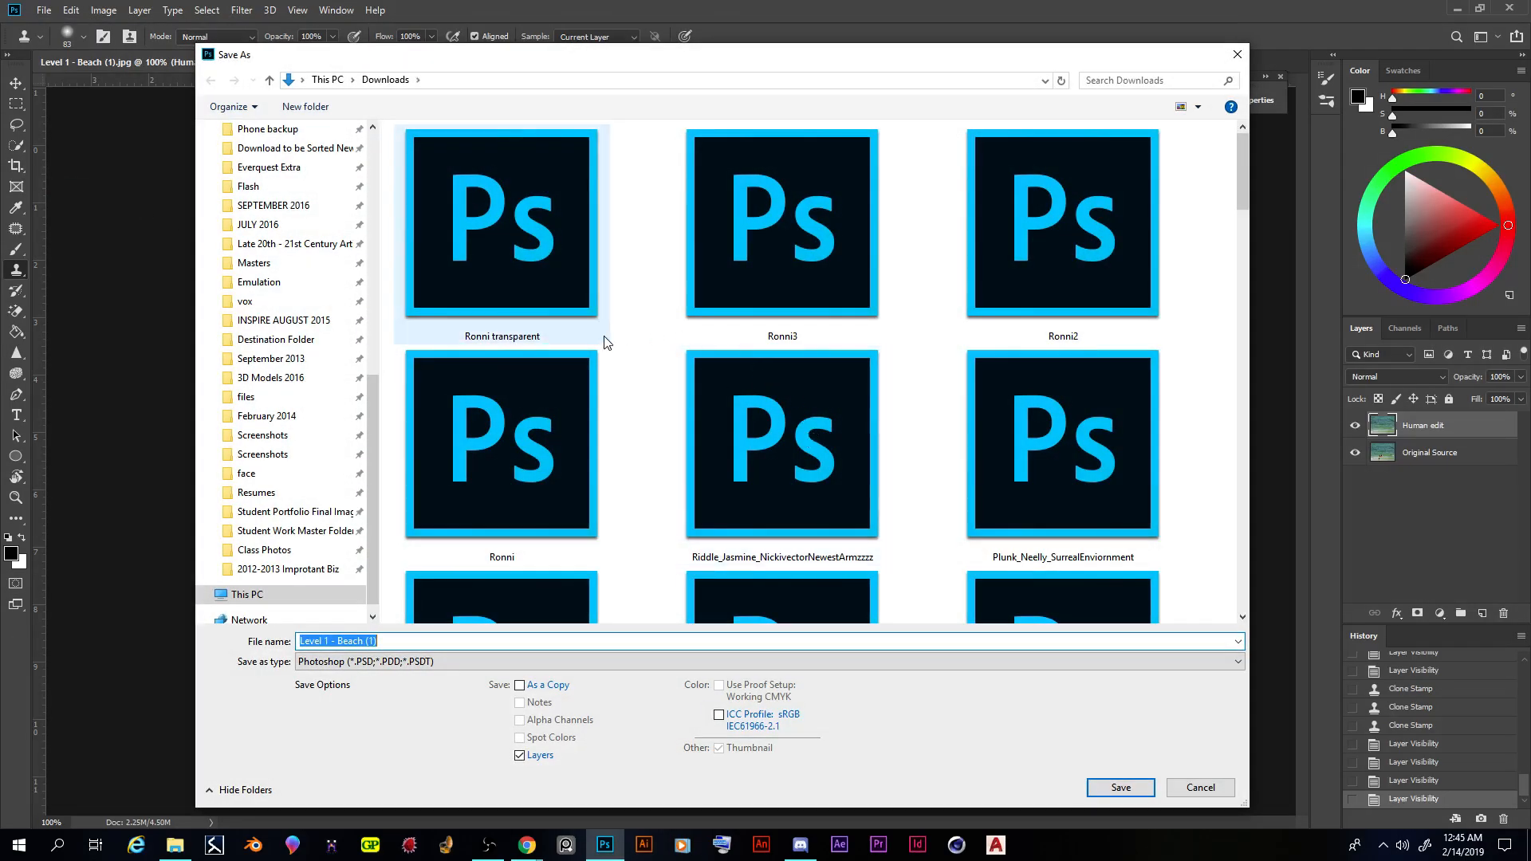
{"action": "left_click", "coordinate": [397, 641]}
{"action": "key", "text": "BackSpace"}
{"action": "key", "text": "BackSpace"}
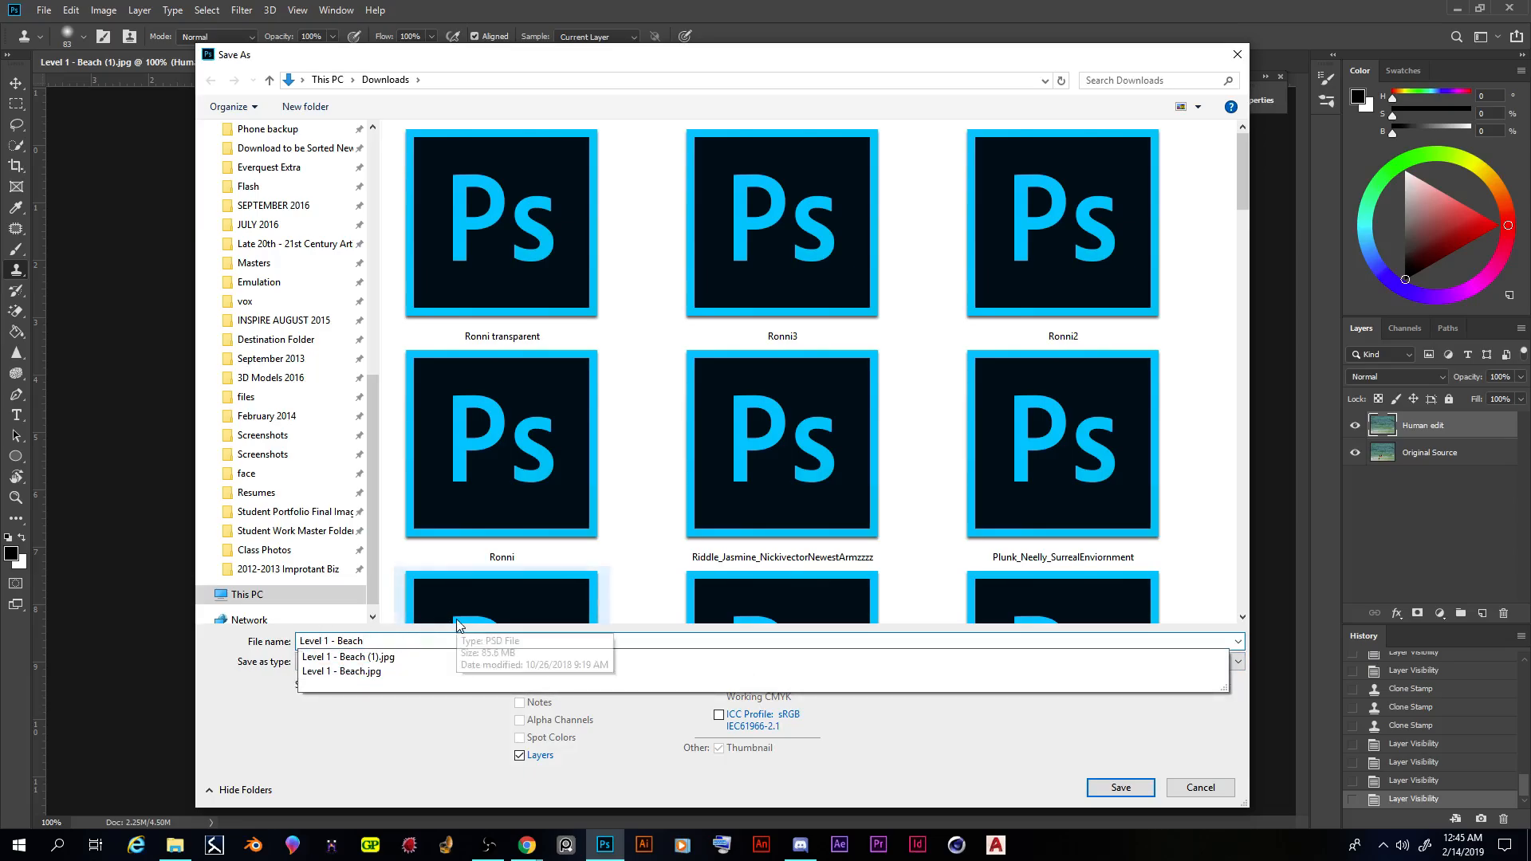
{"action": "left_click", "coordinate": [299, 640]}
{"action": "type", "text": "Koch_zach -"}
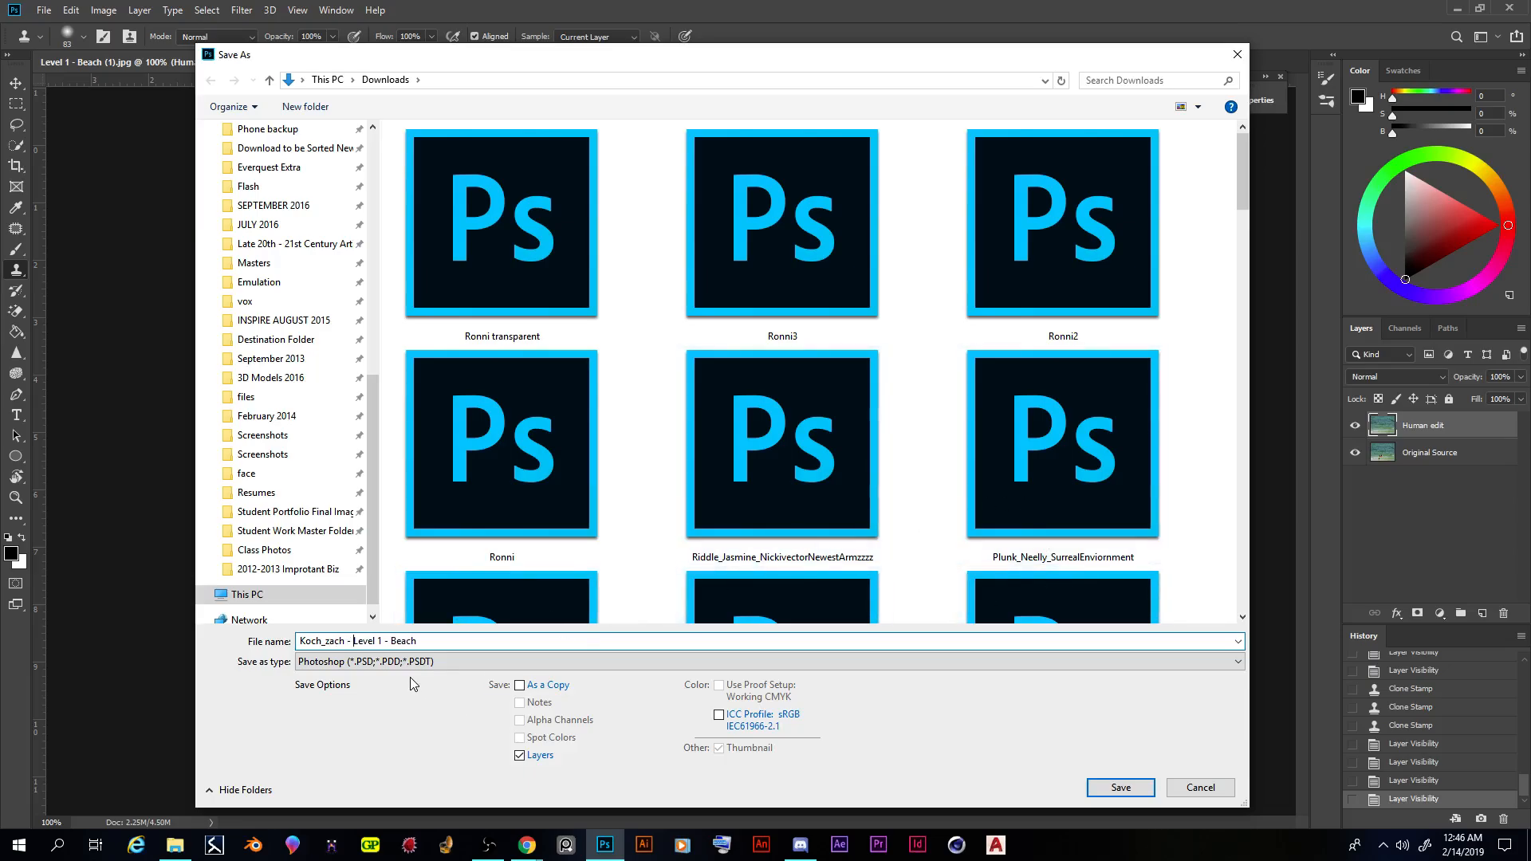
- Save the file in Photoshop (*.PSD;*.PDD;*.PSDT) format with Layers and Maximize Compatibility enabled
{"action": "left_click", "coordinate": [1239, 661]}
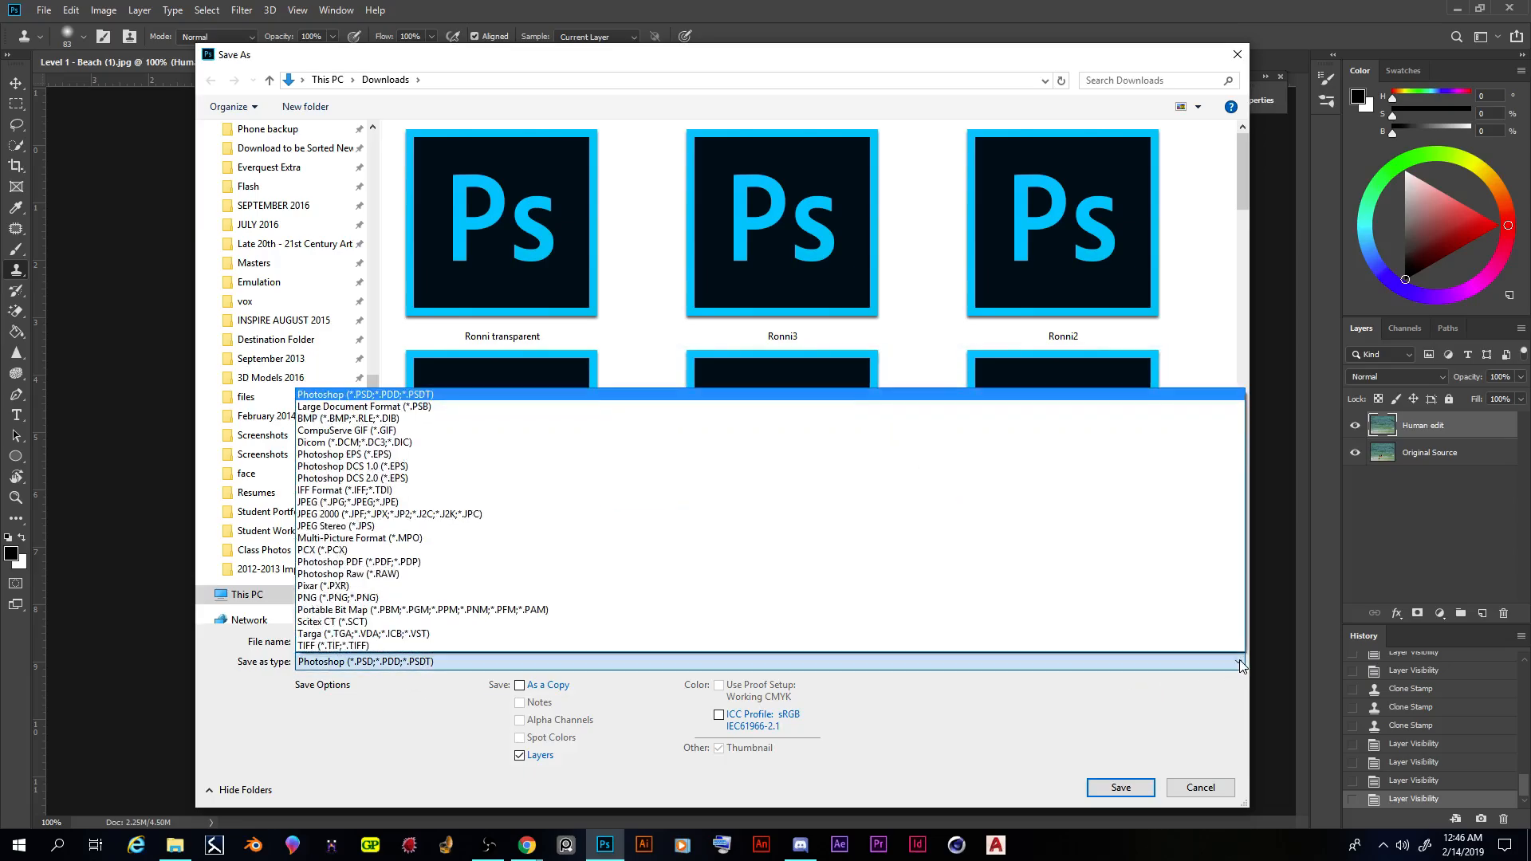
{"action": "left_click", "coordinate": [613, 392]}
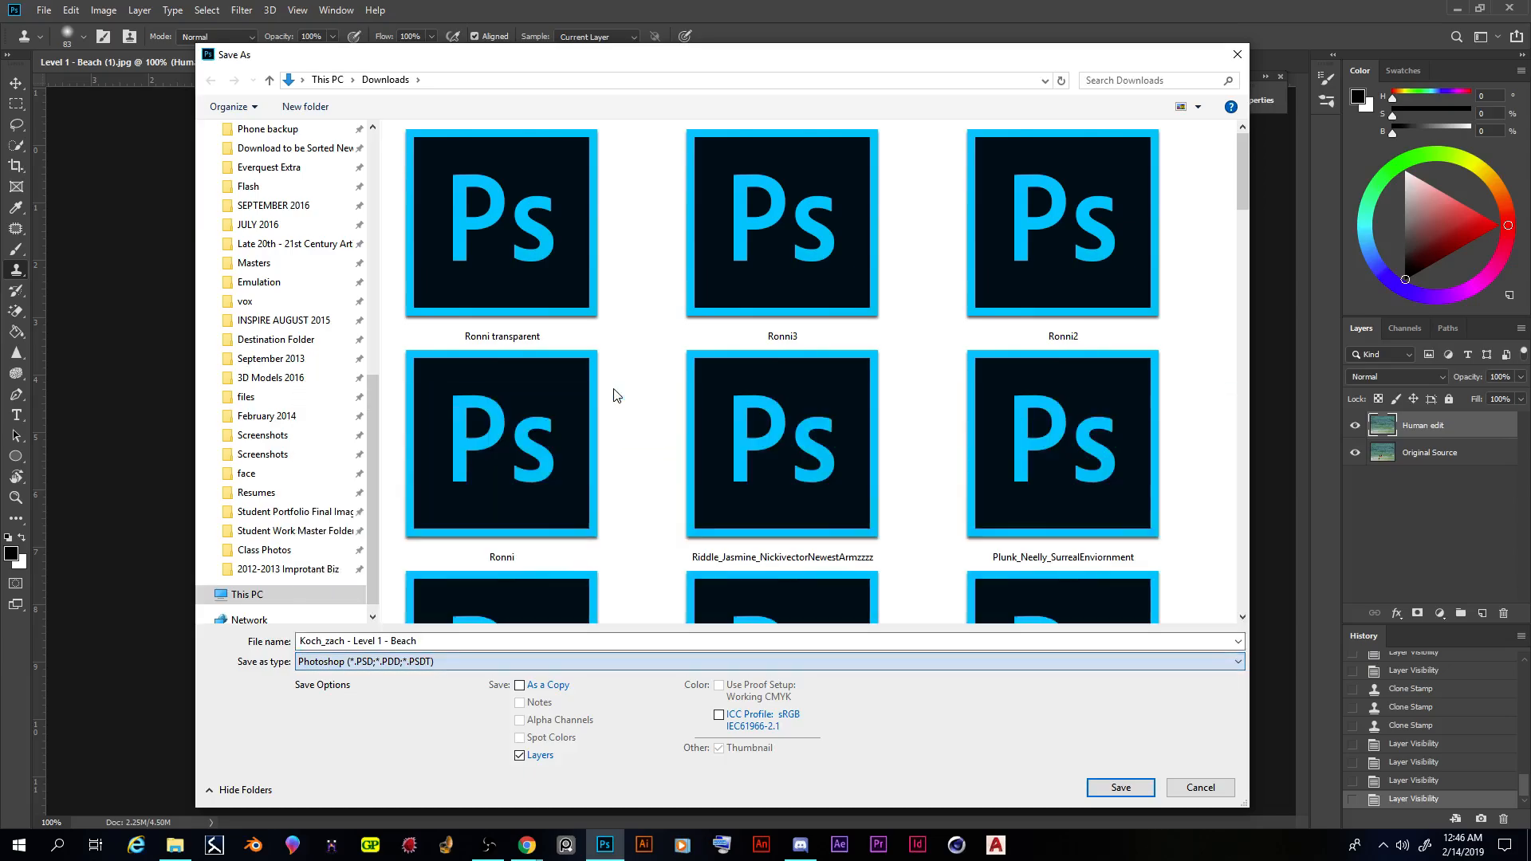
{"action": "left_click", "coordinate": [1121, 788]}
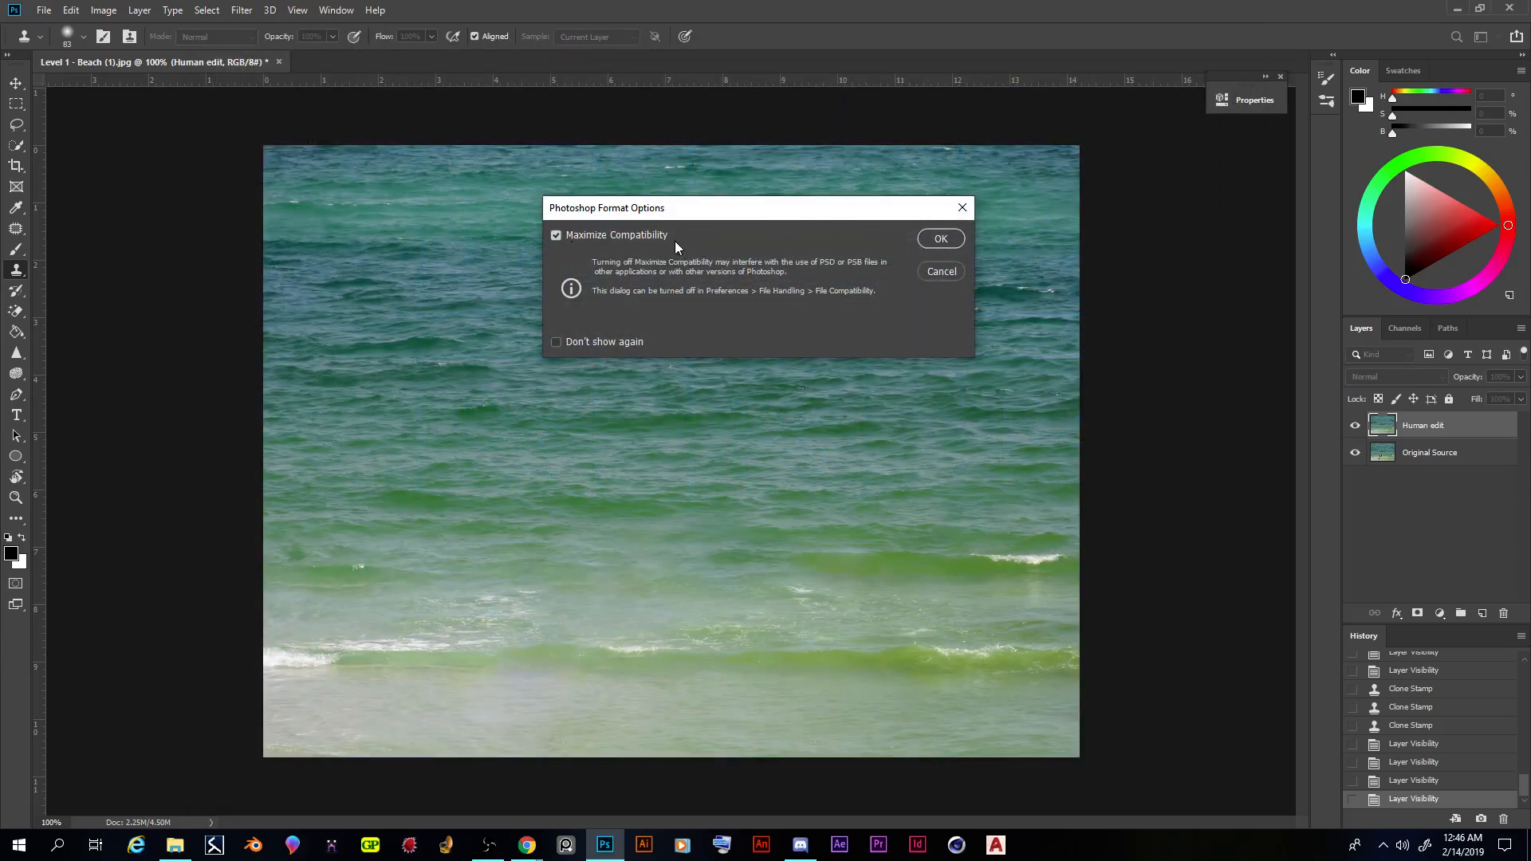
{"action": "left_click", "coordinate": [941, 239]}
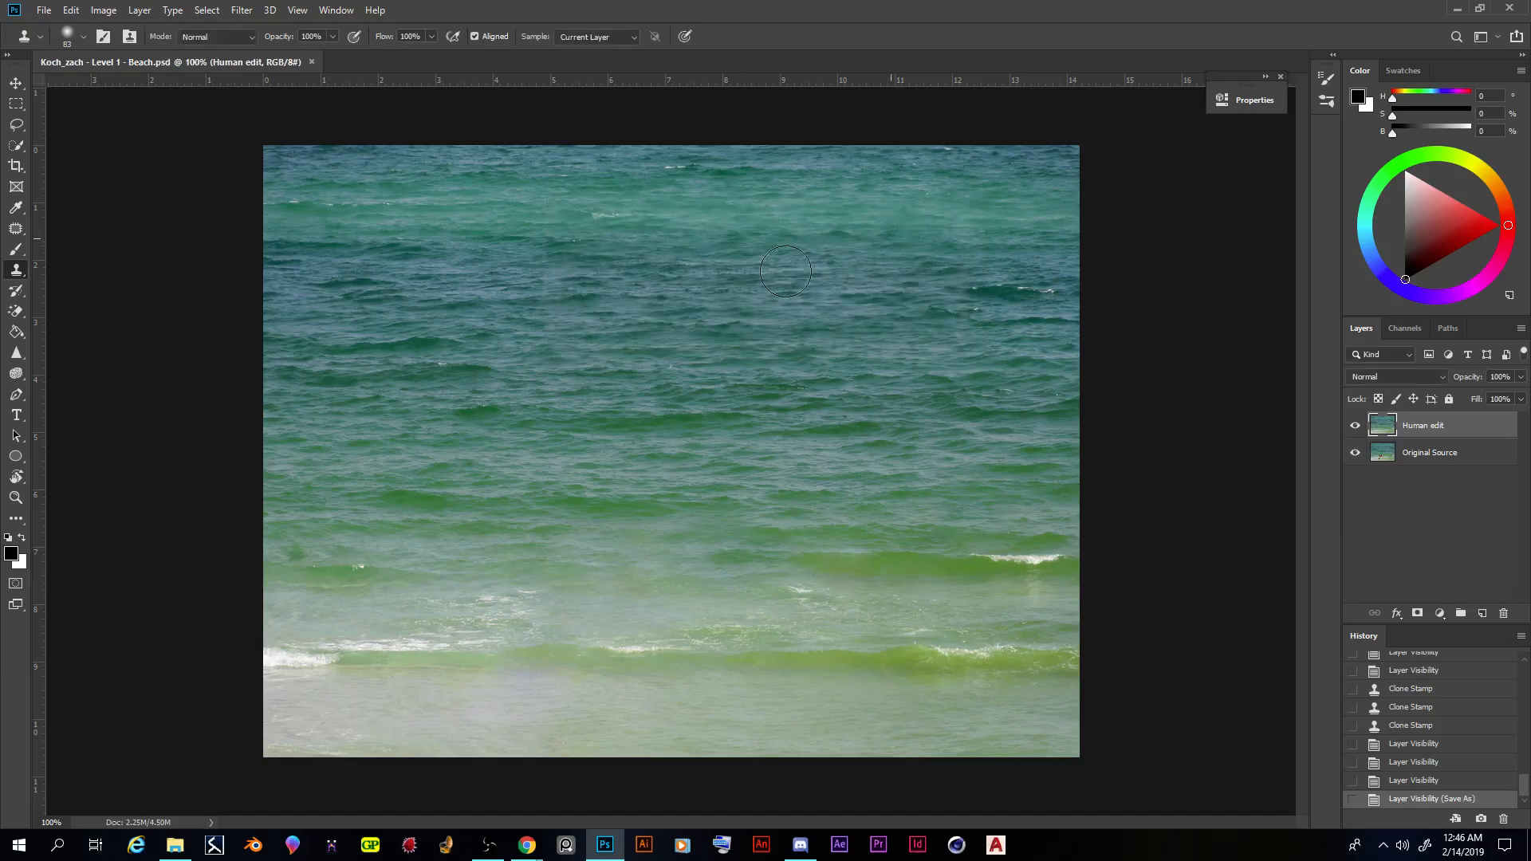